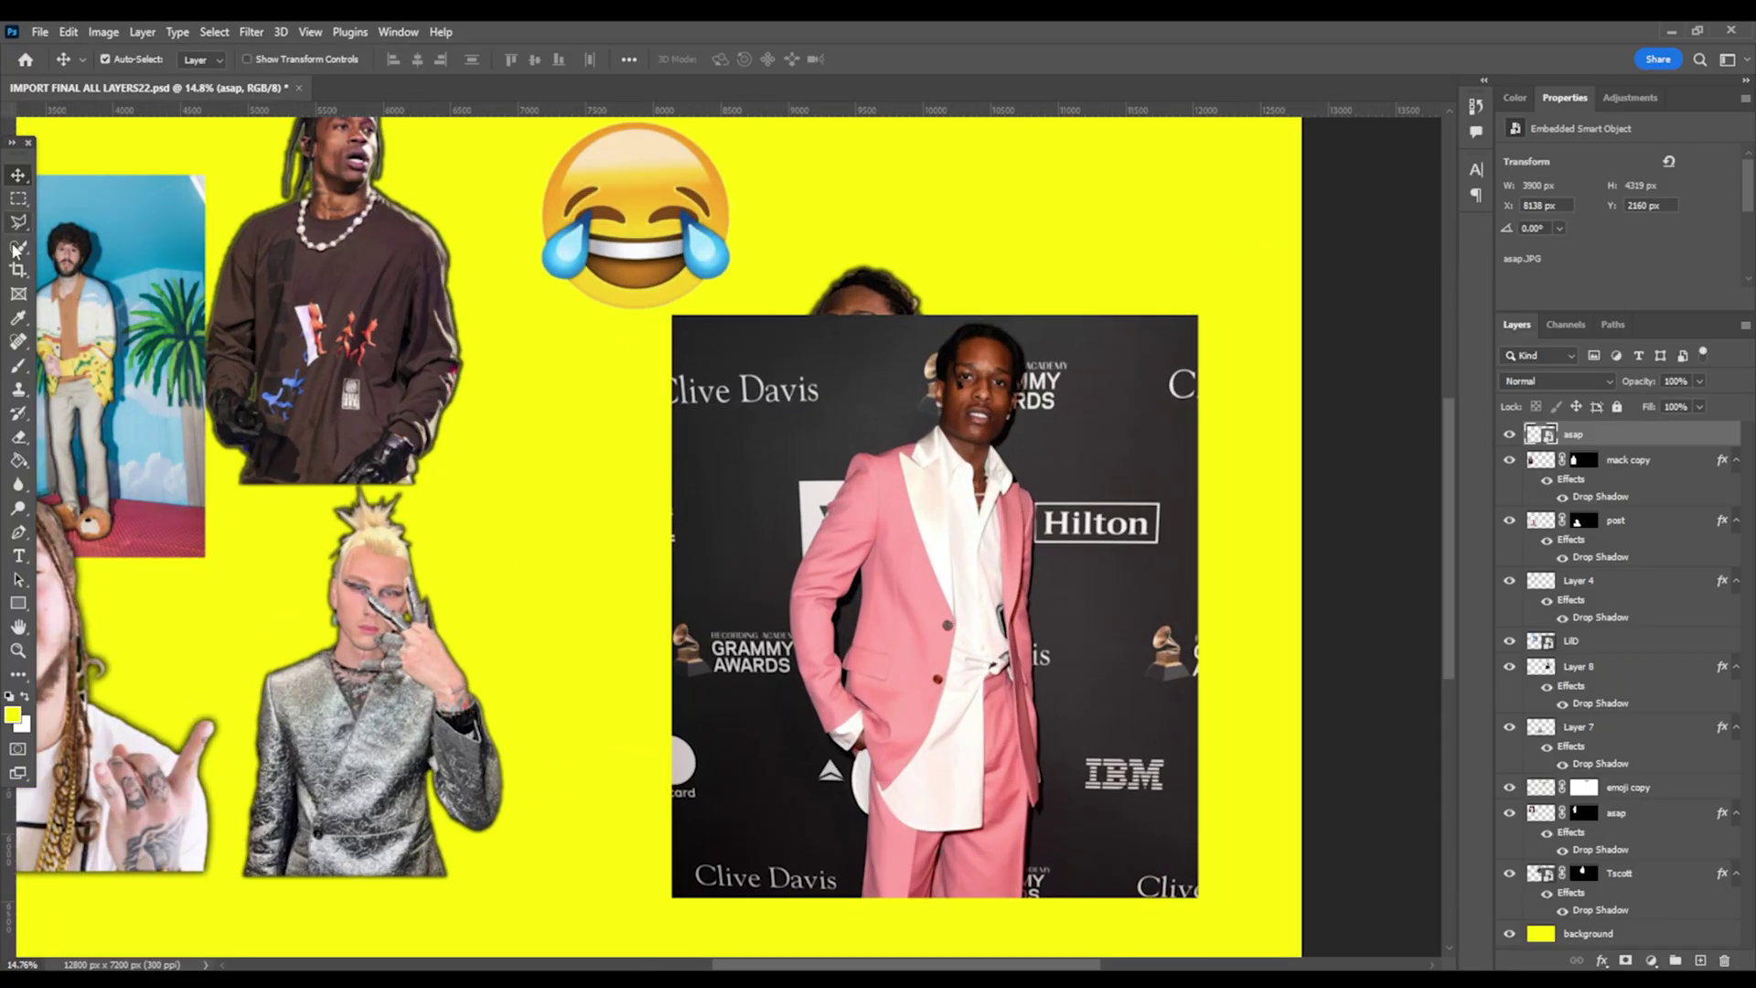
Select the pink-suited man with Quick Selection and copy him onto new Layer 9.
{"action": "left_click", "coordinate": [19, 246]}
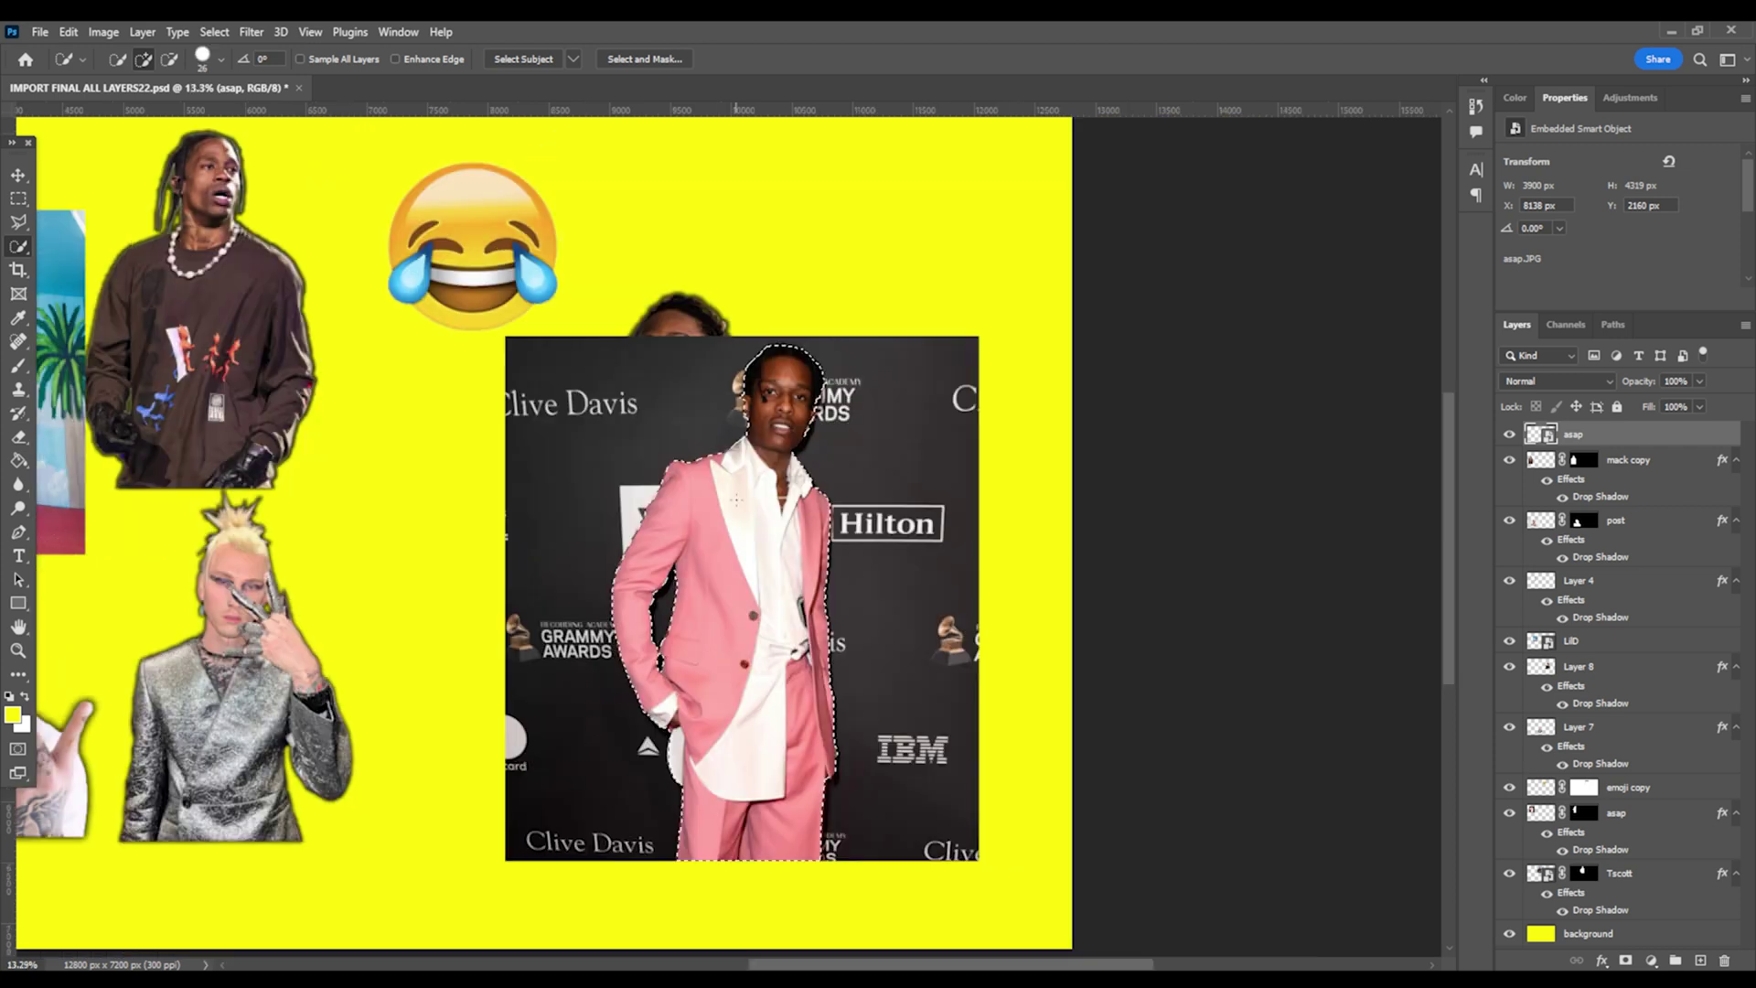
{"action": "right_click", "coordinate": [753, 553]}
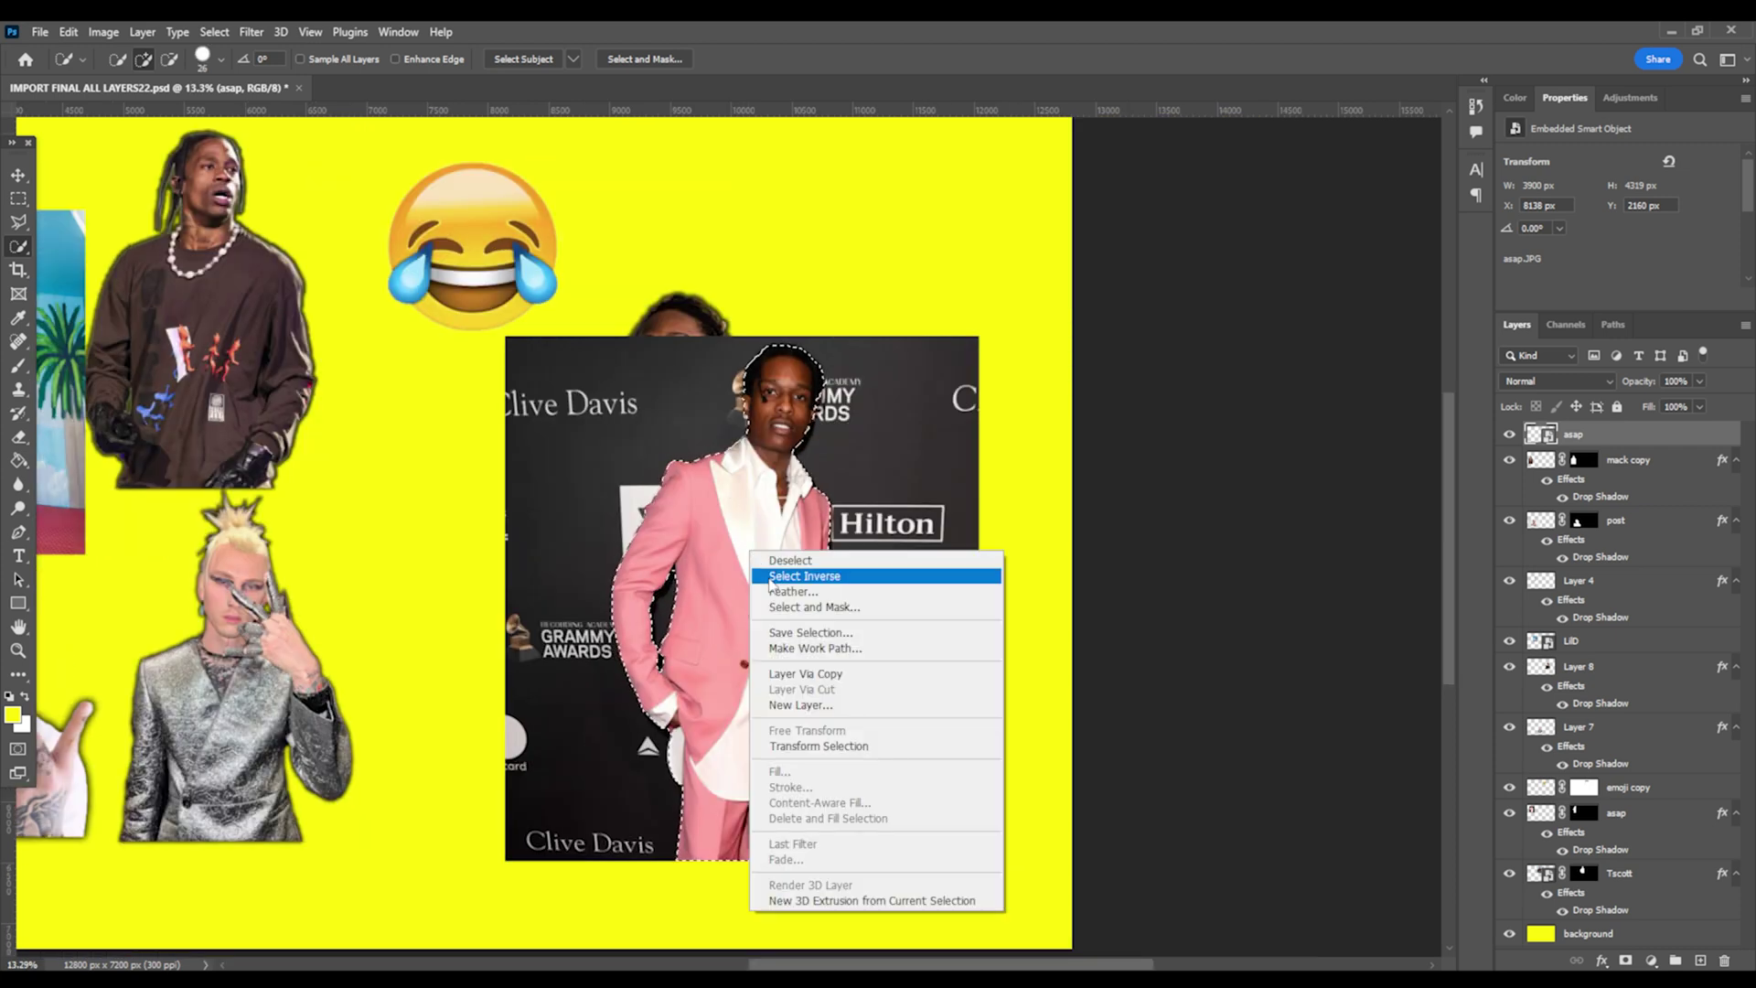
{"action": "left_click", "coordinate": [843, 689]}
Hide the asap photo layer and shift the Layer 9 cut-out to the right.
{"action": "left_click", "coordinate": [1508, 459]}
{"action": "key", "text": "v"}
{"action": "left_click_drag", "start_coordinate": [732, 595], "coordinate": [858, 587]}
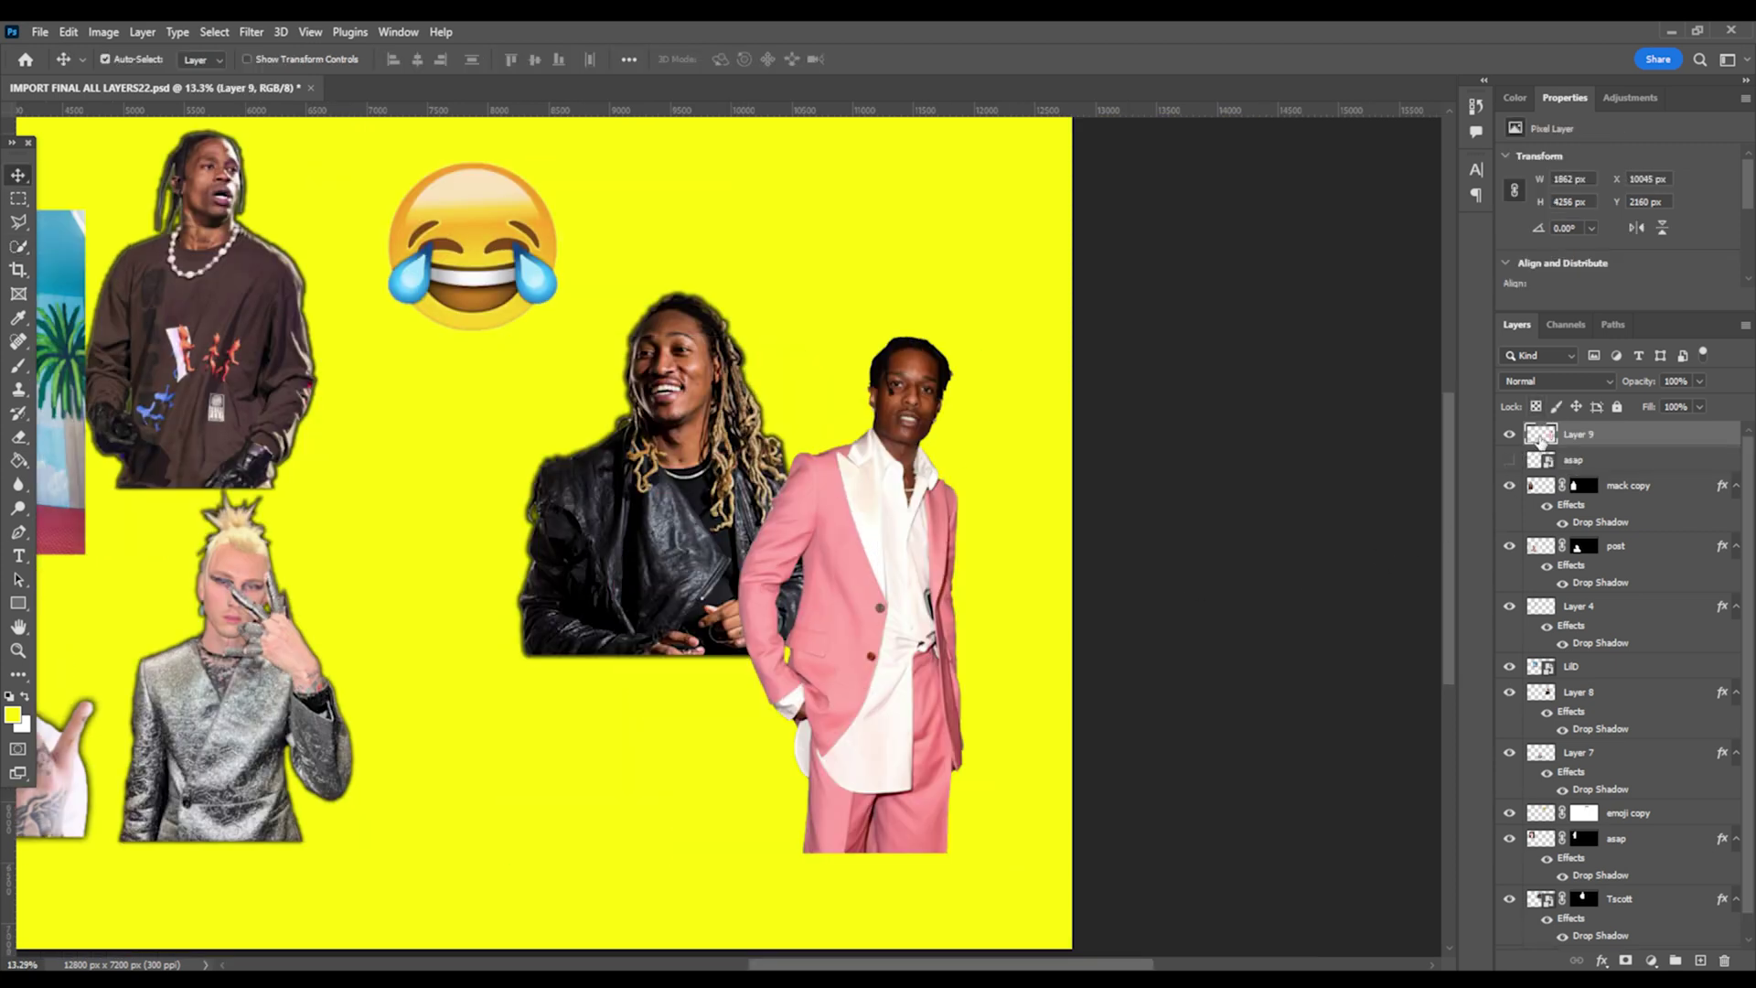
Feather the selection edge by 25 px.
{"action": "left_click", "coordinate": [214, 31]}
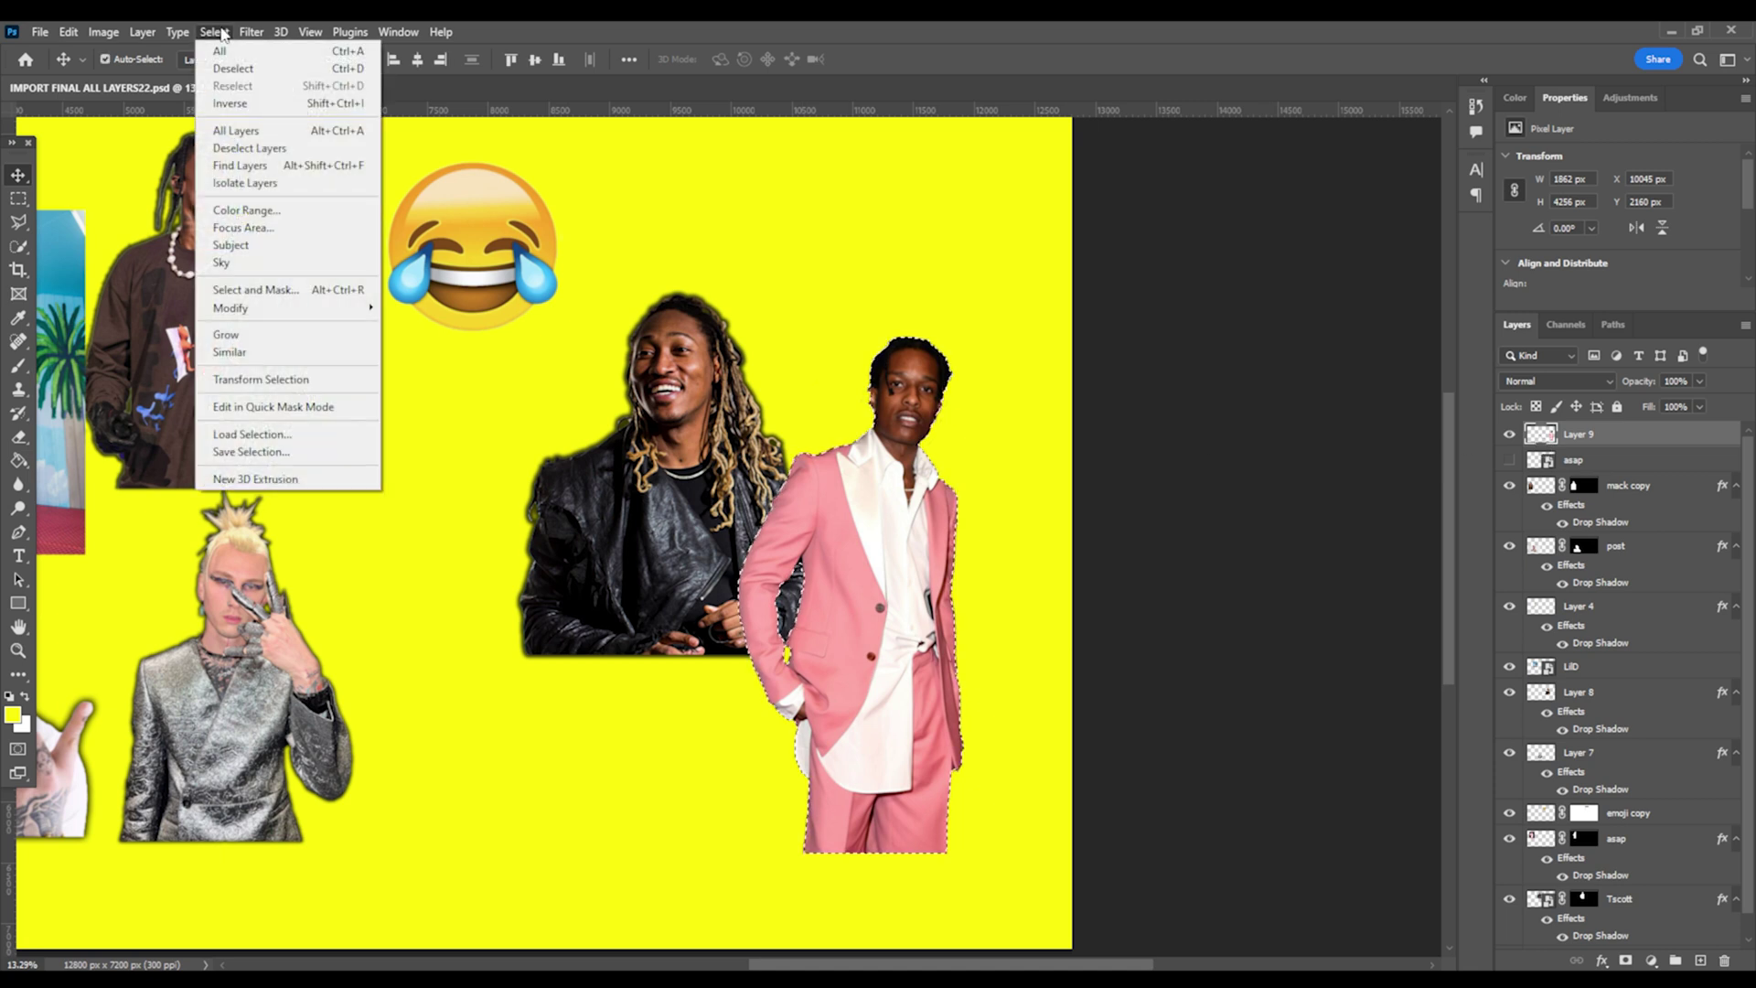
{"action": "mouse_move", "coordinate": [302, 311]}
{"action": "left_click", "coordinate": [435, 376]}
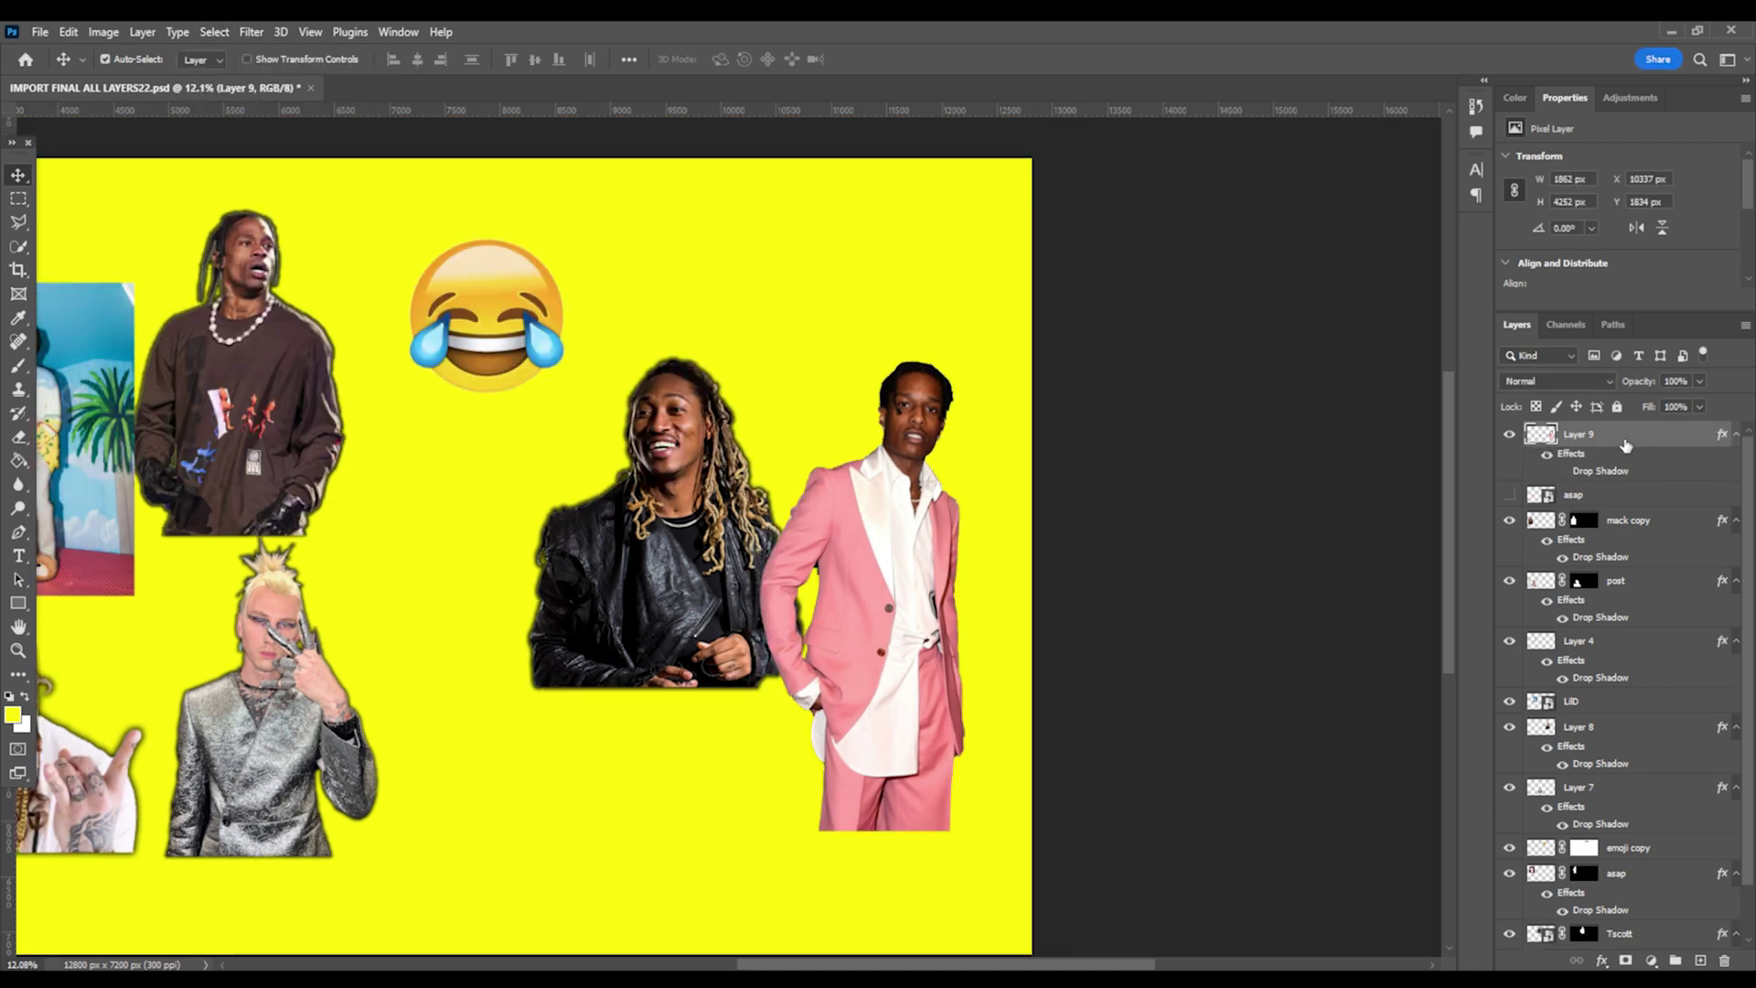
Give Layer 9 a wider, softer drop shadow, then move Layer 4 up onto the blue photo.
{"action": "double_click", "coordinate": [1628, 446]}
{"action": "left_click", "coordinate": [1097, 523]}
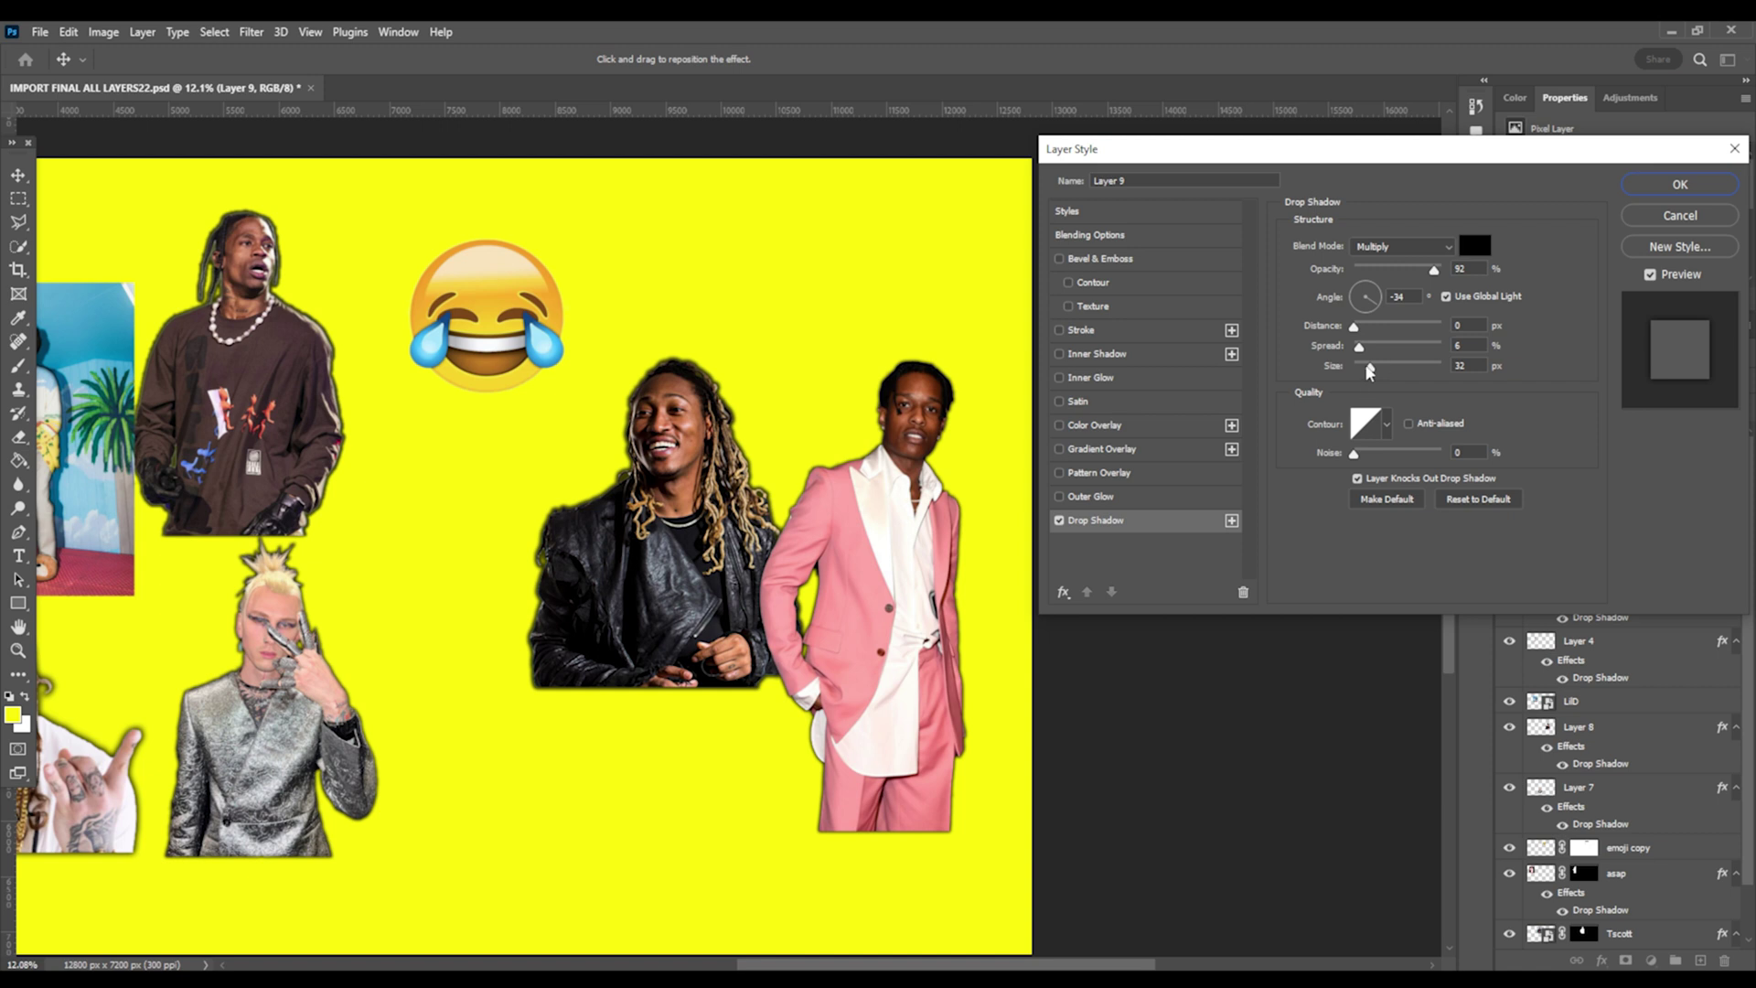
{"action": "mouse_move", "coordinate": [1375, 351]}
{"action": "left_mouse_down"}
{"action": "mouse_move", "coordinate": [1388, 368]}
{"action": "mouse_move", "coordinate": [1367, 347]}
{"action": "left_mouse_up"}
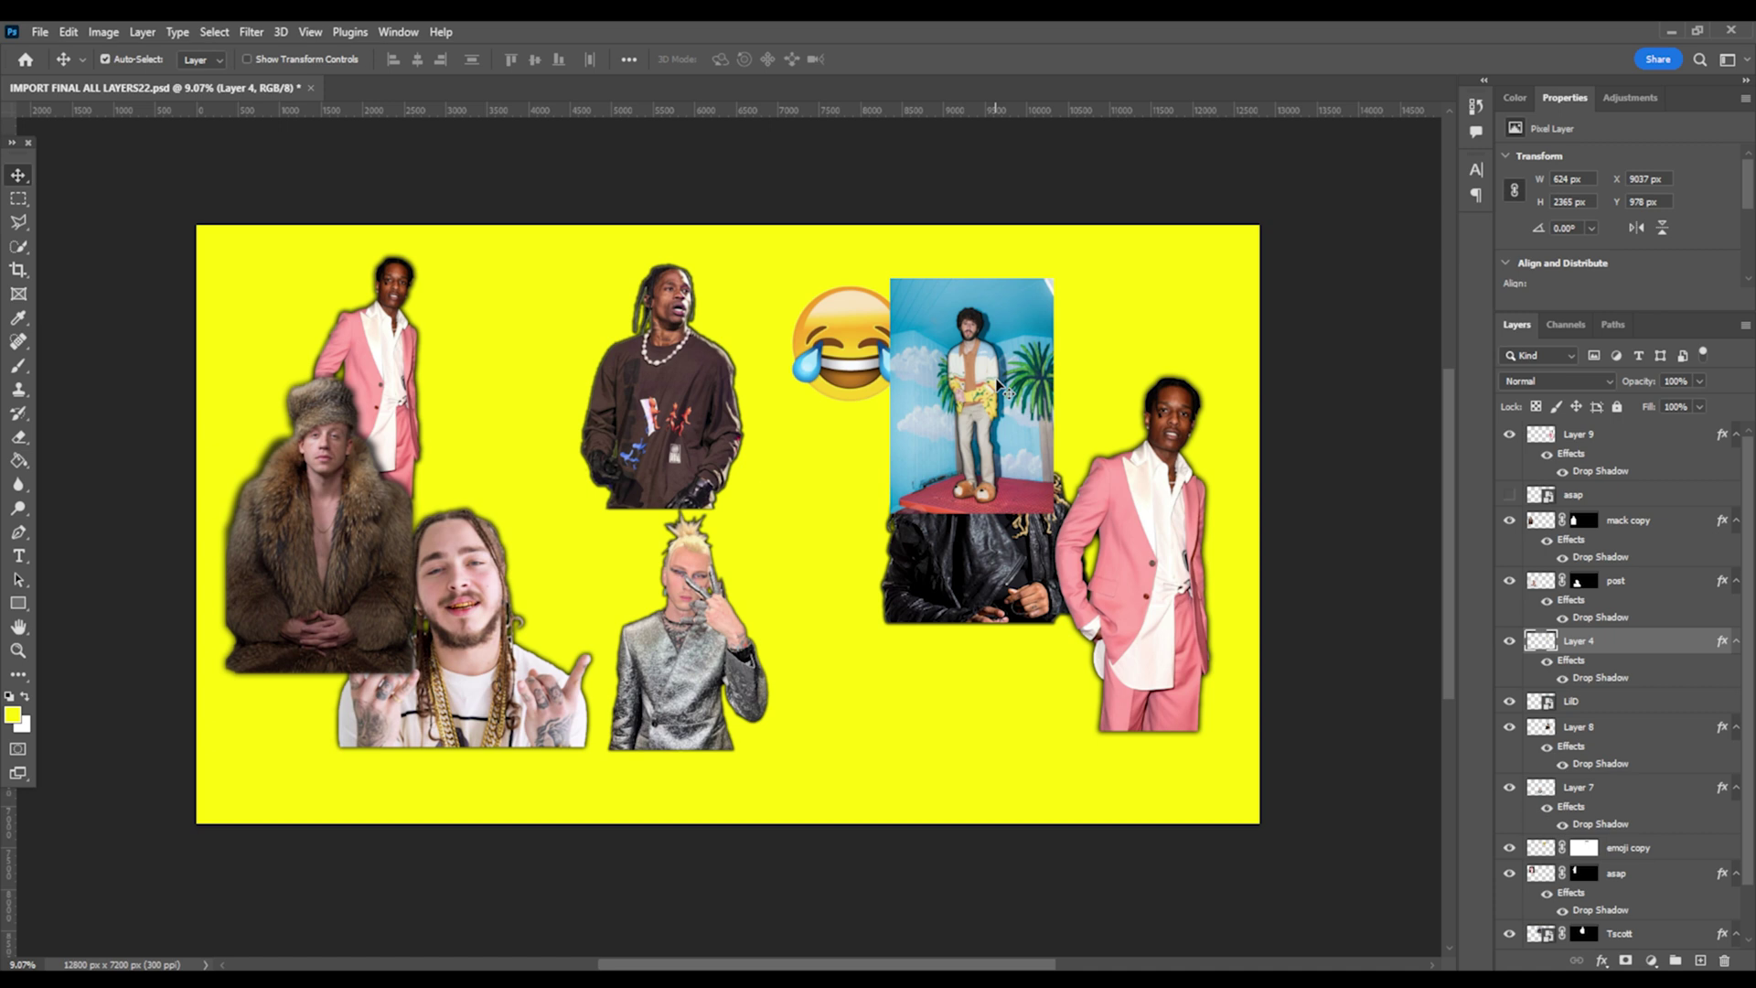
{"action": "left_click_drag", "start_coordinate": [1006, 388], "coordinate": [1060, 345]}
Align the Lil Dicky cut-out (Layer 4) over the matching figure in the blue photo.
{"action": "scroll", "coordinate": [1033, 384], "scroll_direction": "up", "scroll_amount": 2}
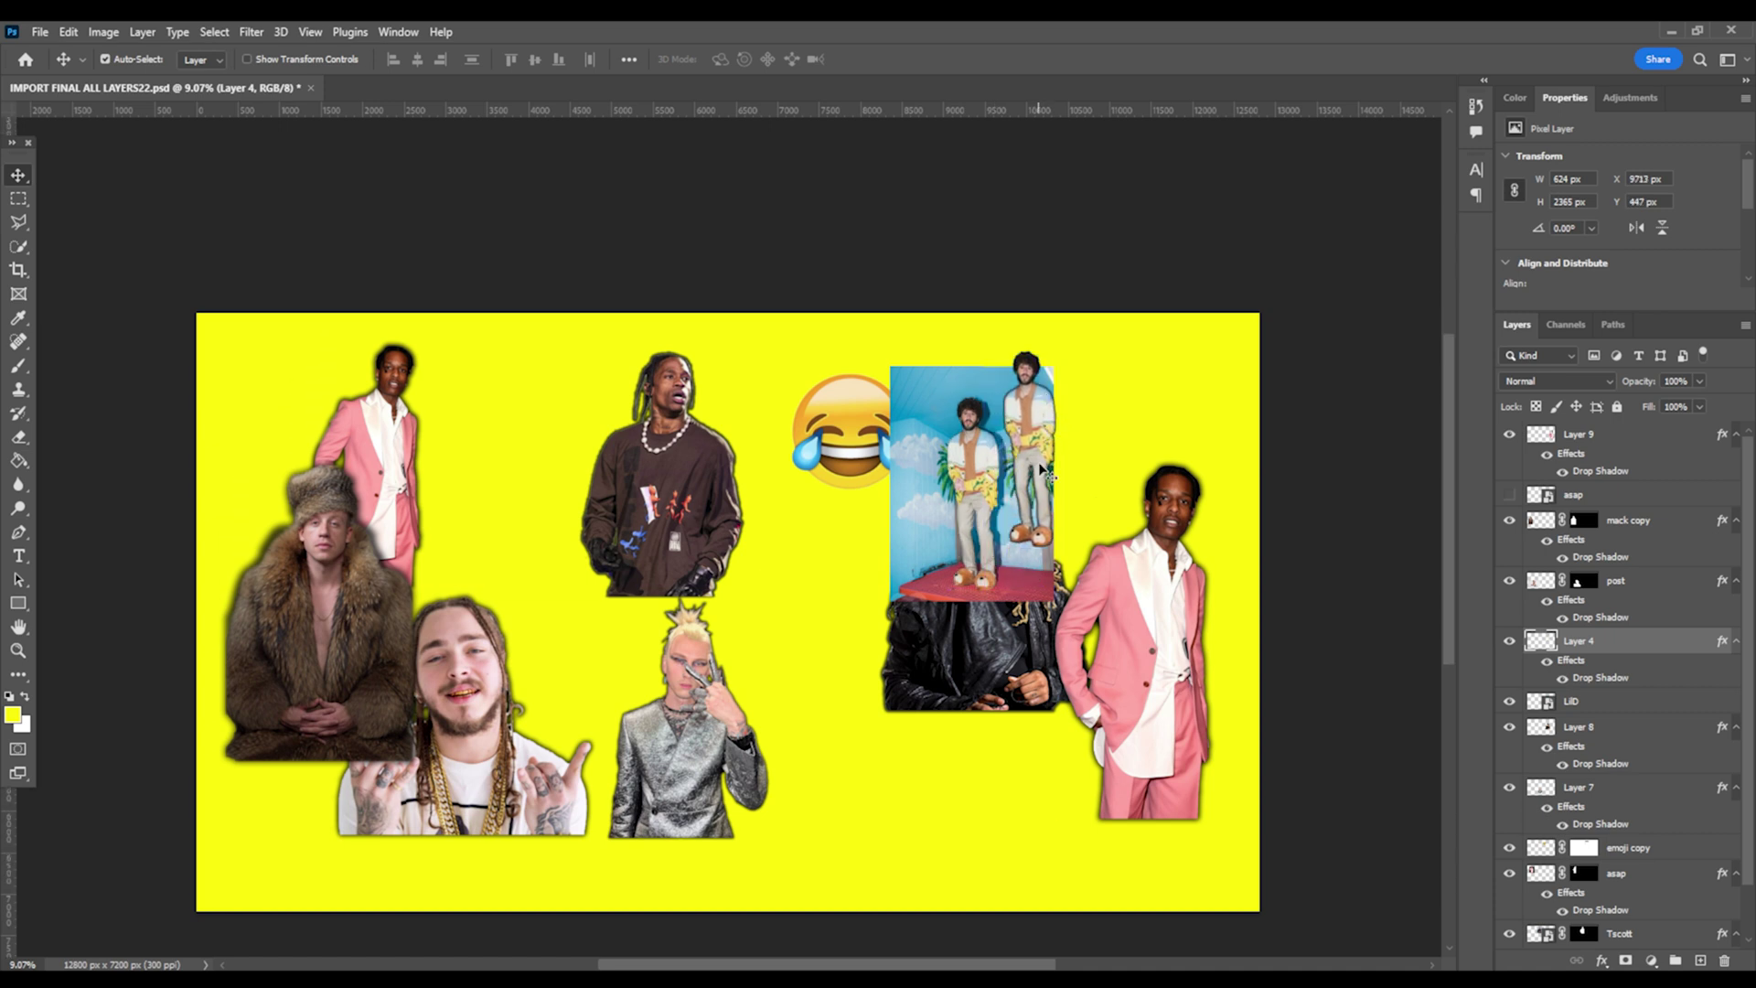
{"action": "scroll", "coordinate": [1042, 471], "scroll_direction": "down", "scroll_amount": 1}
{"action": "scroll", "coordinate": [1061, 489], "scroll_direction": "up", "scroll_amount": 3}
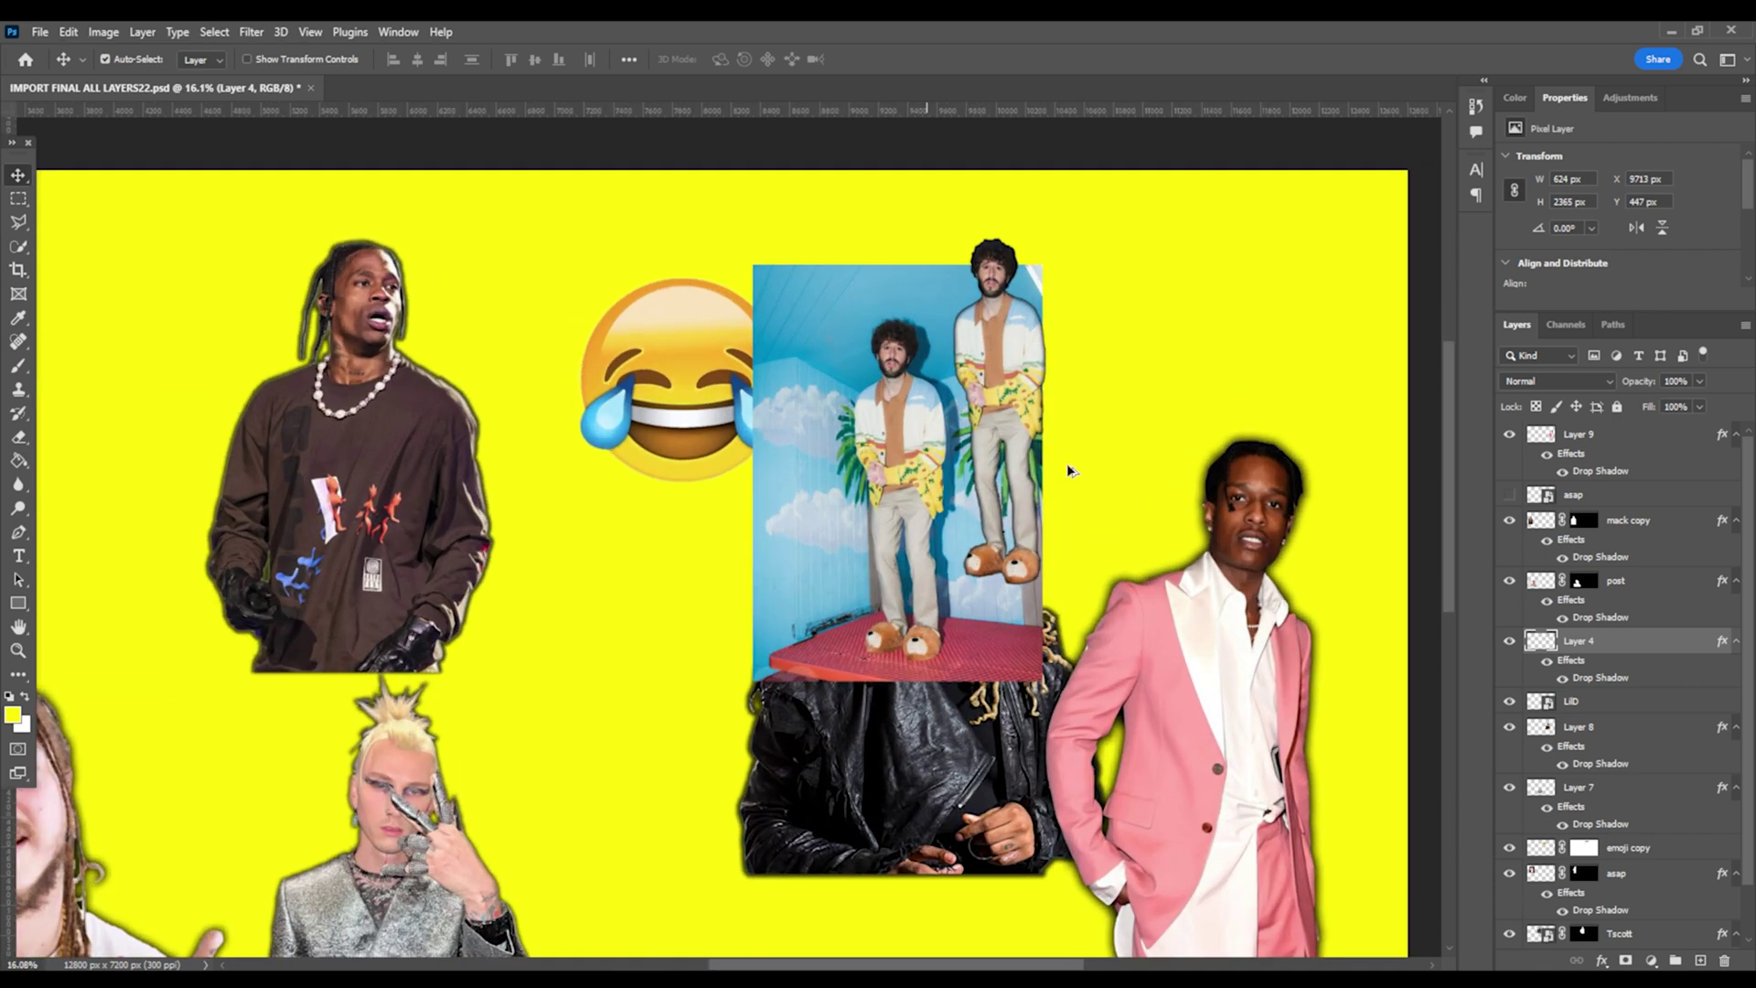
{"action": "left_click_drag", "start_coordinate": [1000, 360], "coordinate": [876, 434]}
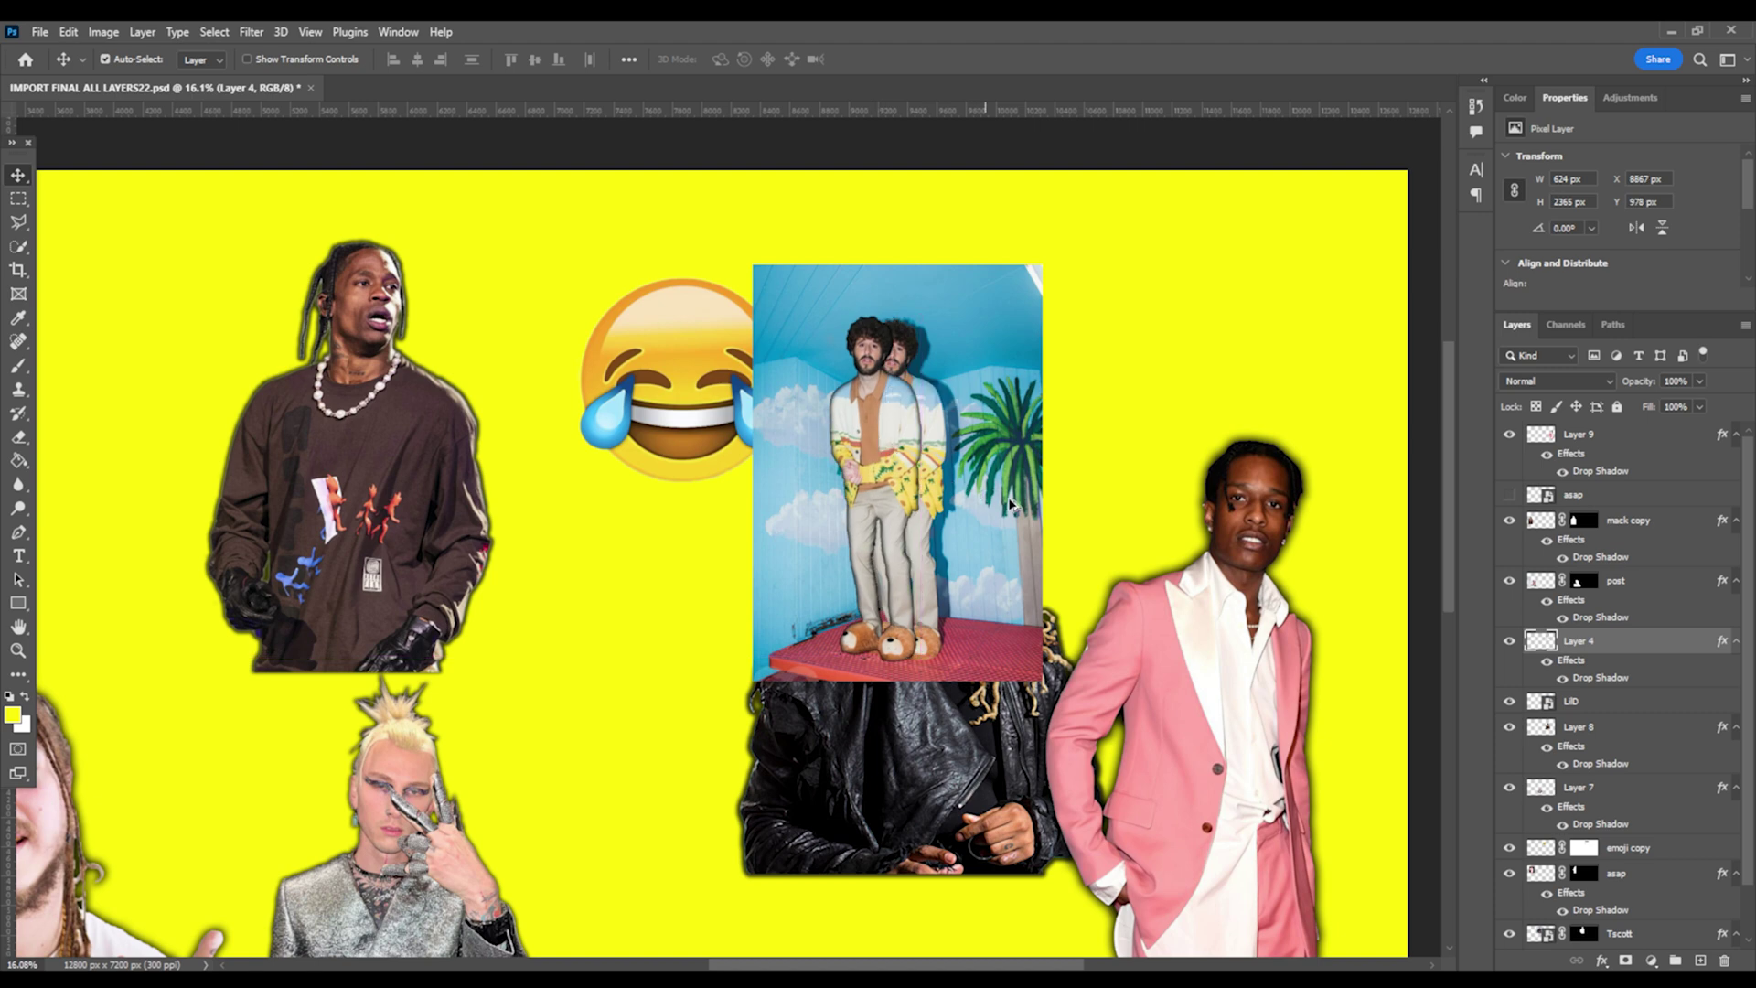
{"action": "scroll", "coordinate": [1049, 519], "scroll_direction": "down", "scroll_amount": 3}
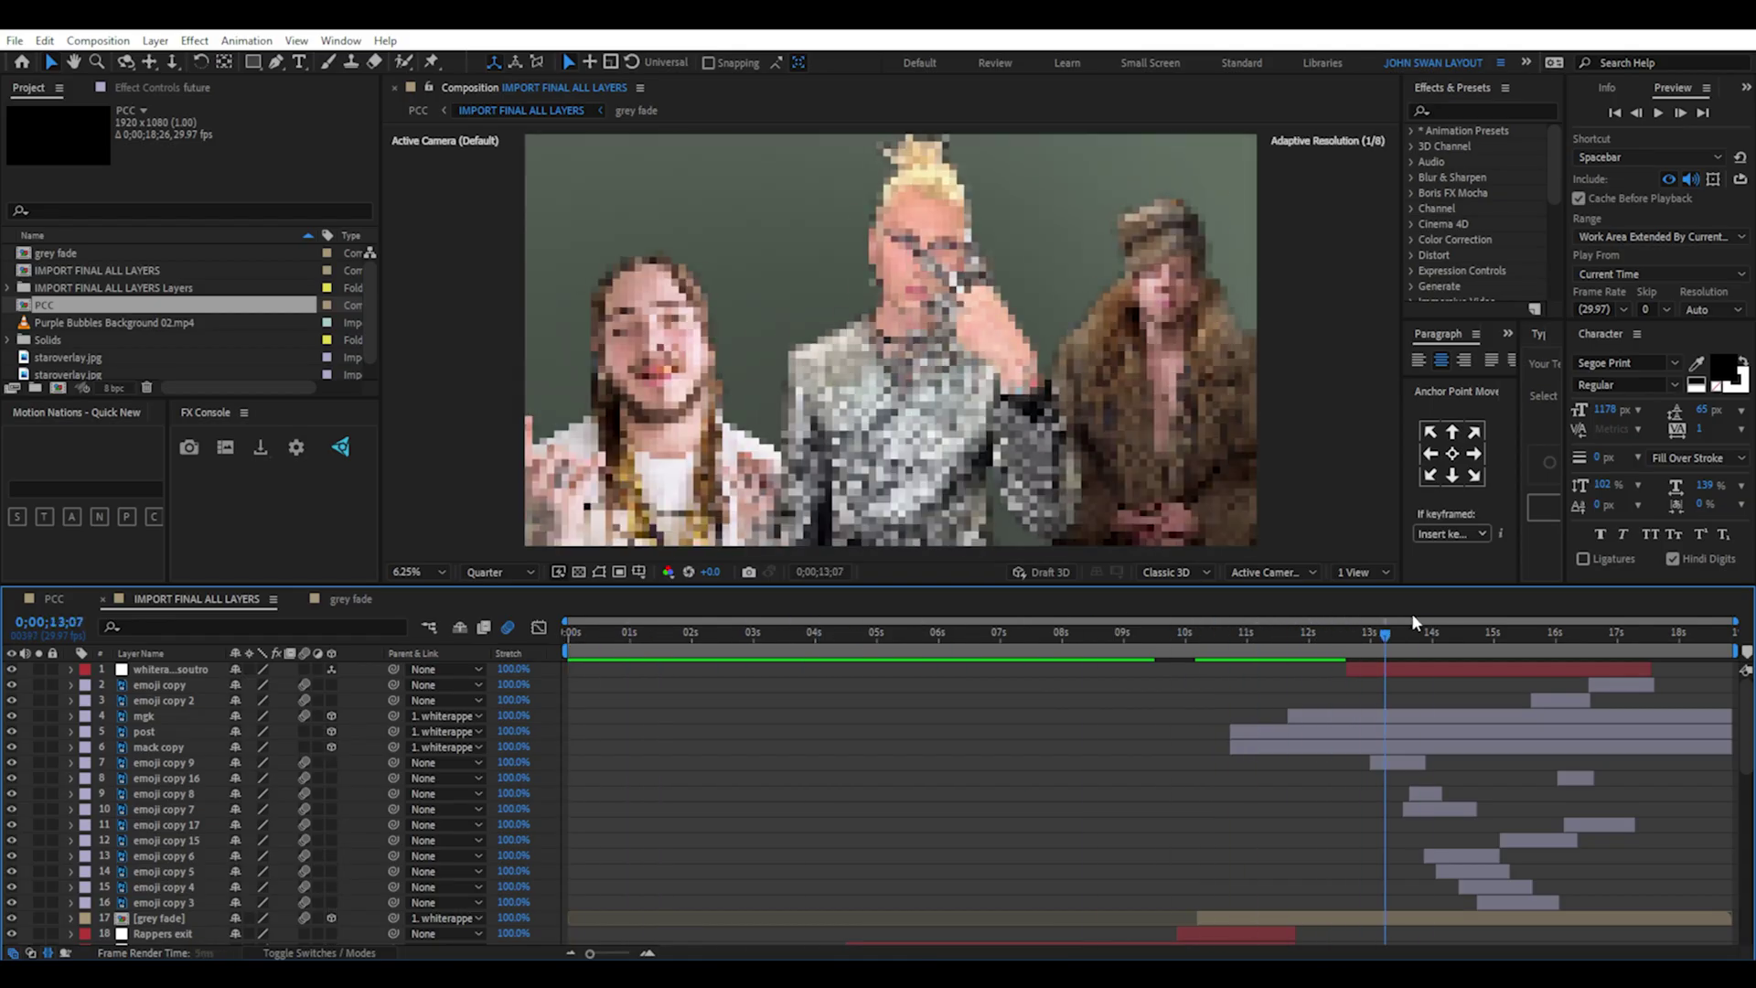
Move the playhead to 0;00;00;00 and enlarge the timeline to show more layers.
{"action": "left_click_drag", "start_coordinate": [683, 623], "coordinate": [618, 288]}
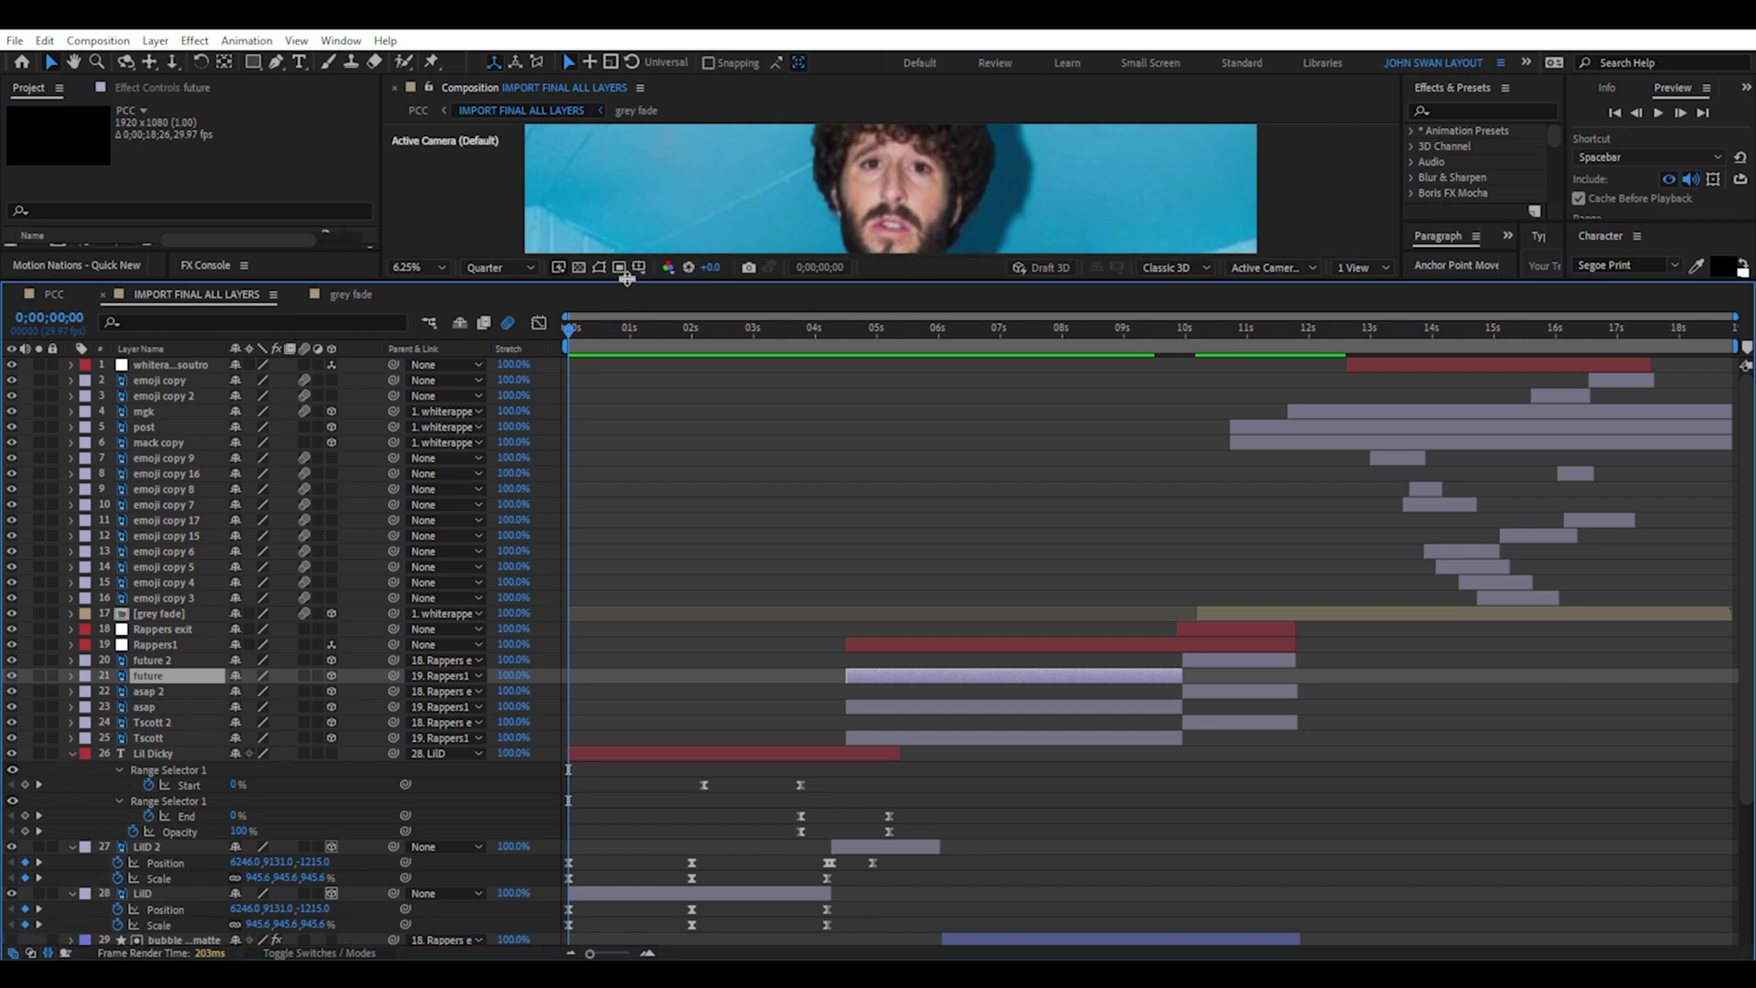
{"action": "mouse_move", "coordinate": [627, 278]}
{"action": "left_mouse_down"}
{"action": "mouse_move", "coordinate": [666, 124]}
{"action": "mouse_move", "coordinate": [695, 165]}
{"action": "mouse_move", "coordinate": [705, 302]}
{"action": "mouse_move", "coordinate": [629, 315]}
{"action": "left_mouse_up"}
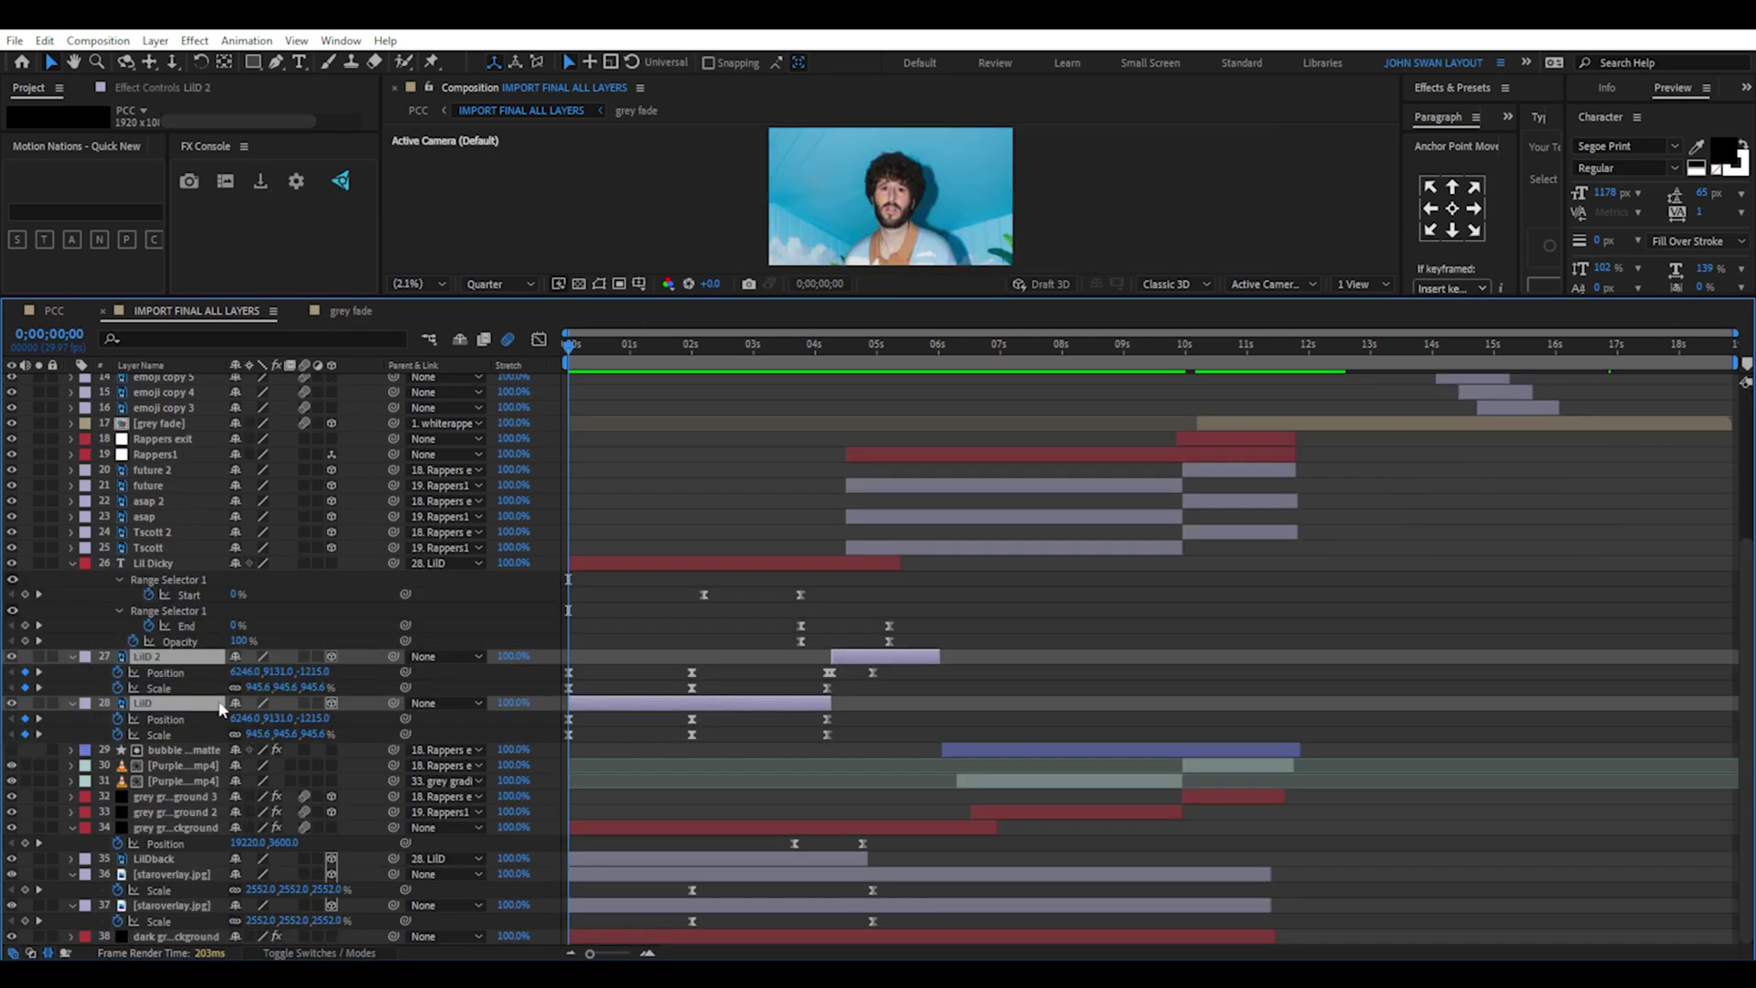
Check the layers' blend modes, then play until 'Lil Dicky' types on at 0;00;03;13.
{"action": "key", "text": "space"}
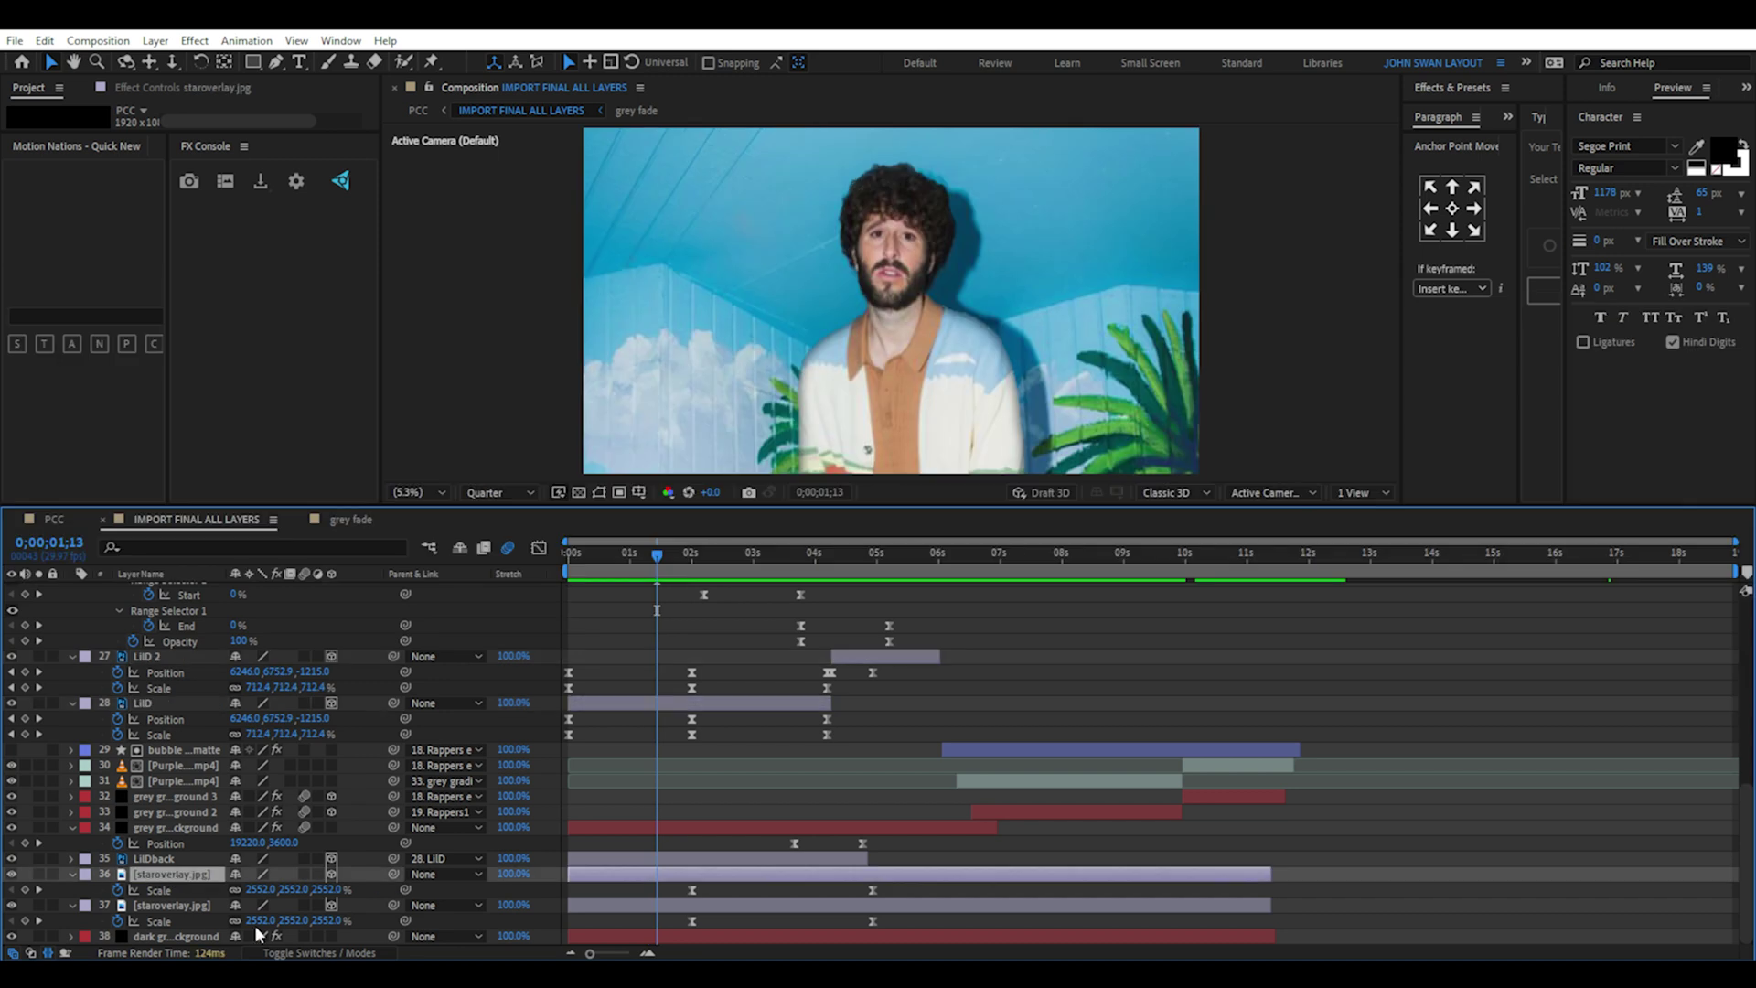
{"action": "left_click", "coordinate": [295, 953]}
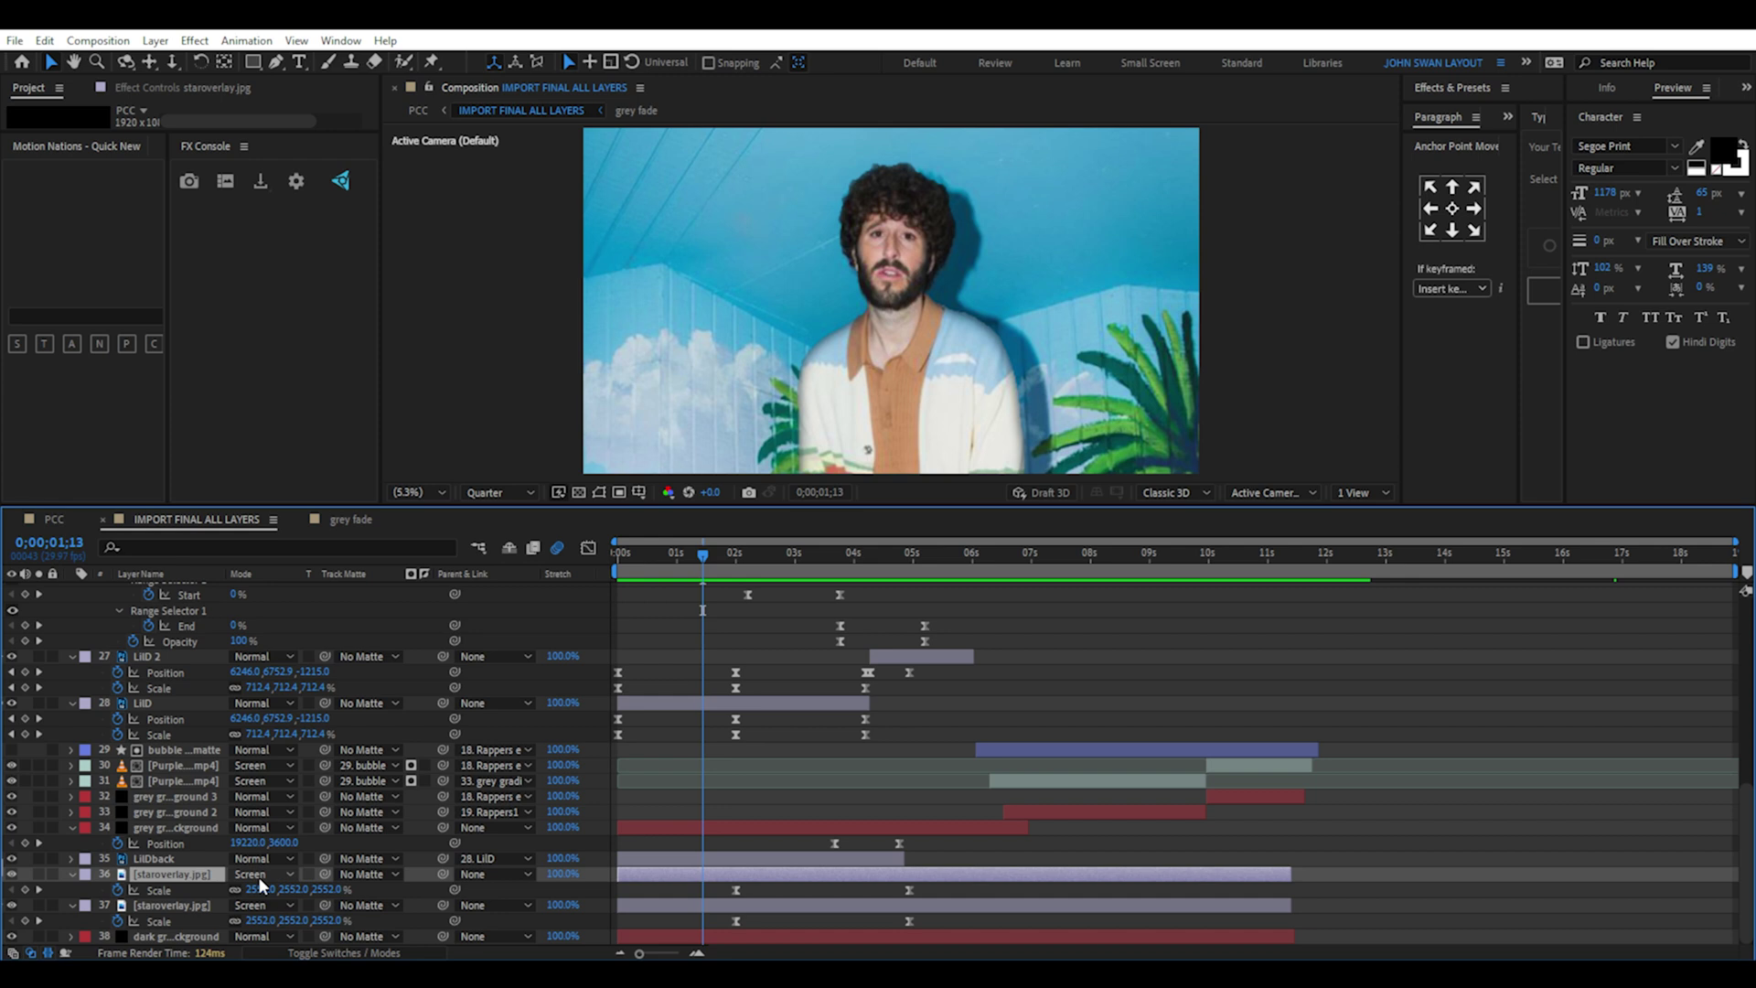
{"action": "left_click", "coordinate": [116, 936]}
{"action": "key", "text": "F4"}
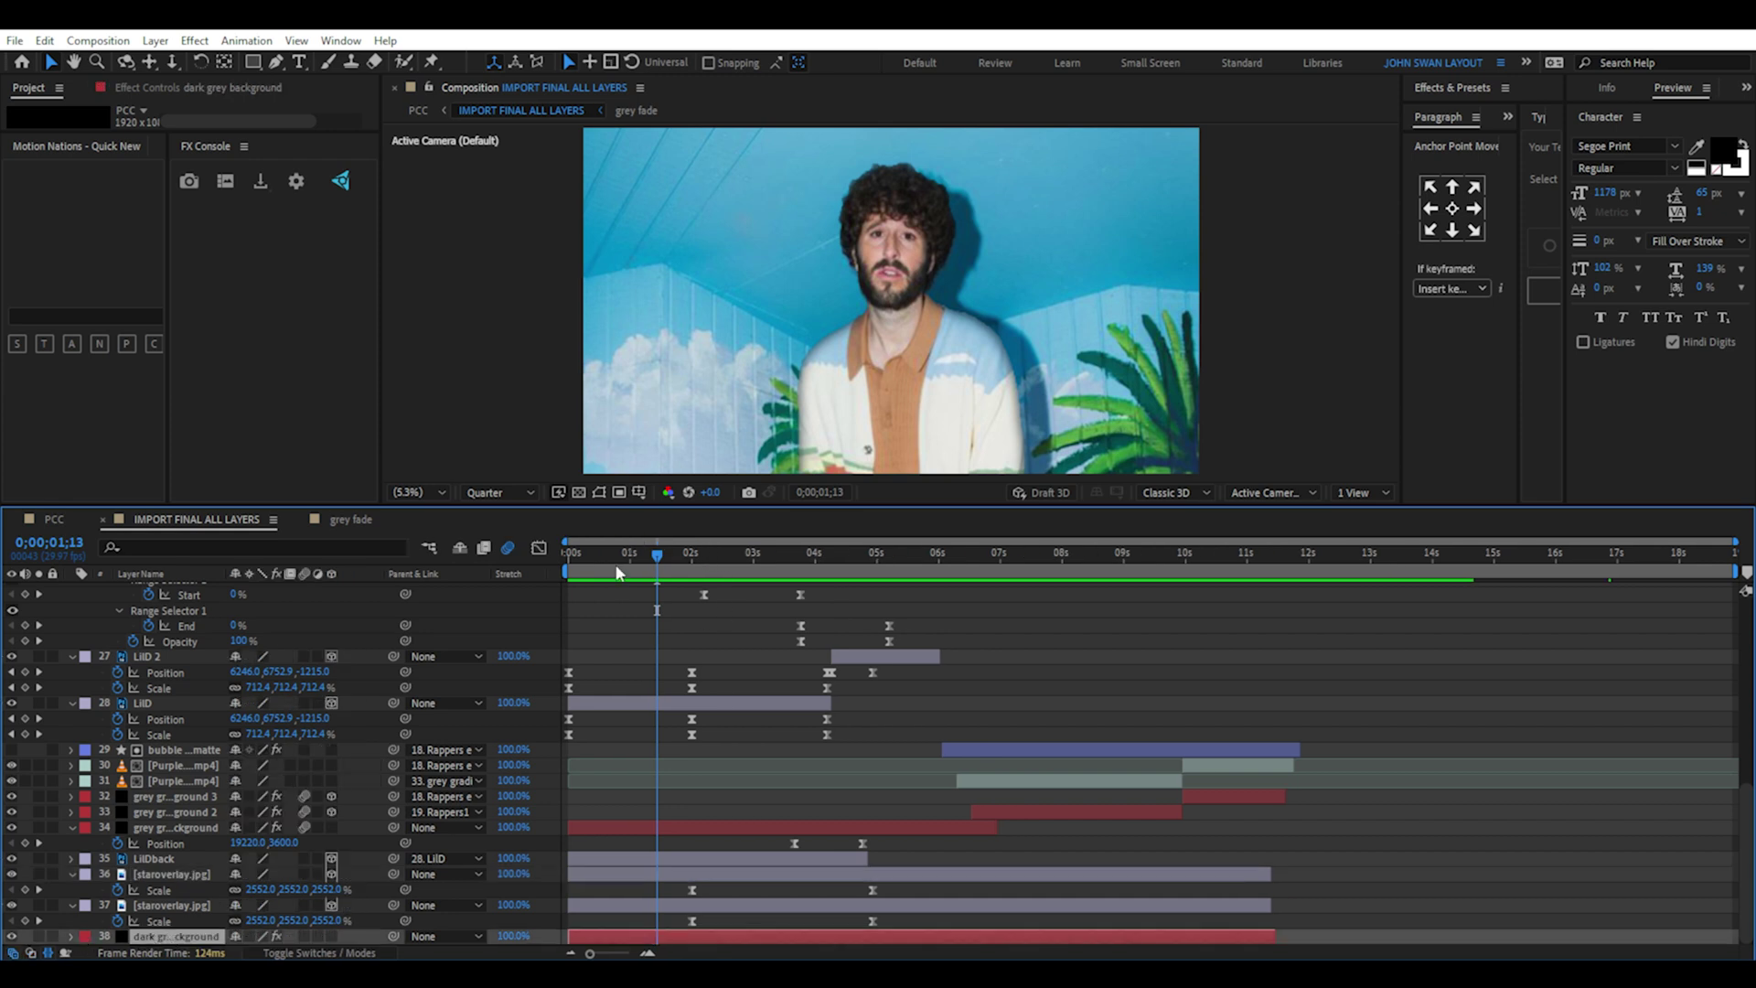
{"action": "key", "text": "space"}
On the Lil Dicky text layer, set Animator 1 Position to 0,-50.
{"action": "scroll", "coordinate": [160, 618], "scroll_direction": "up", "scroll_amount": 1}
{"action": "left_click", "coordinate": [159, 611]}
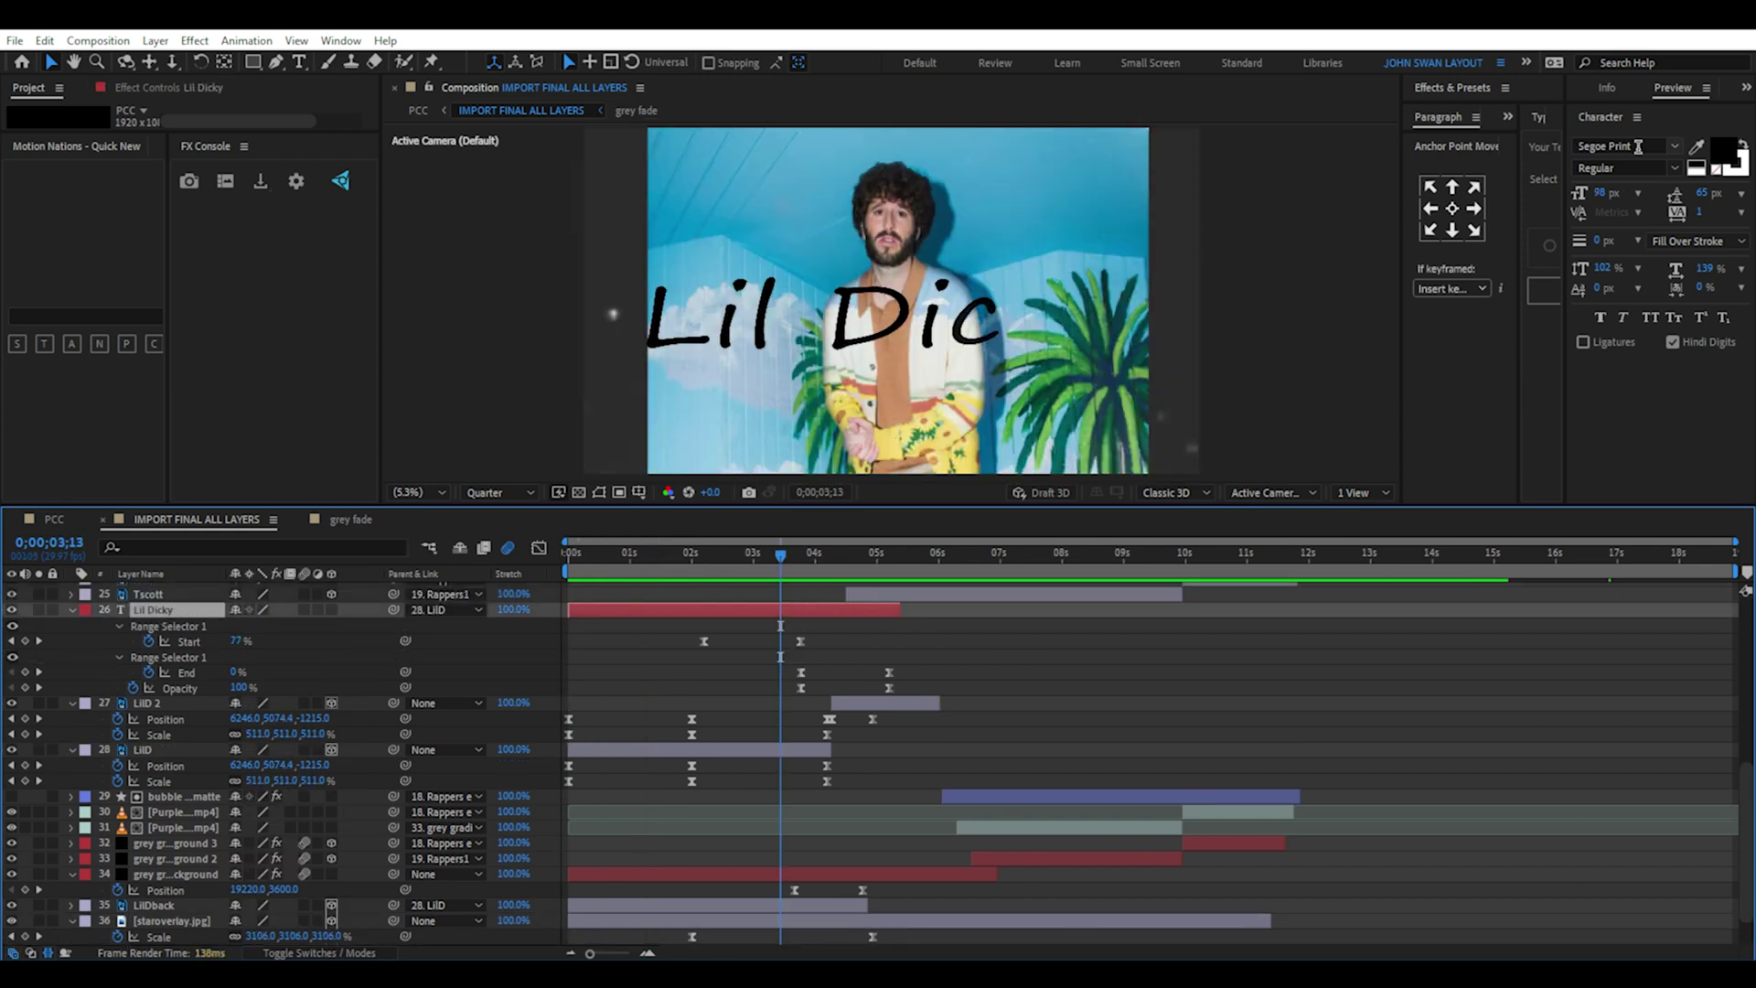
{"action": "left_click", "coordinate": [1638, 147]}
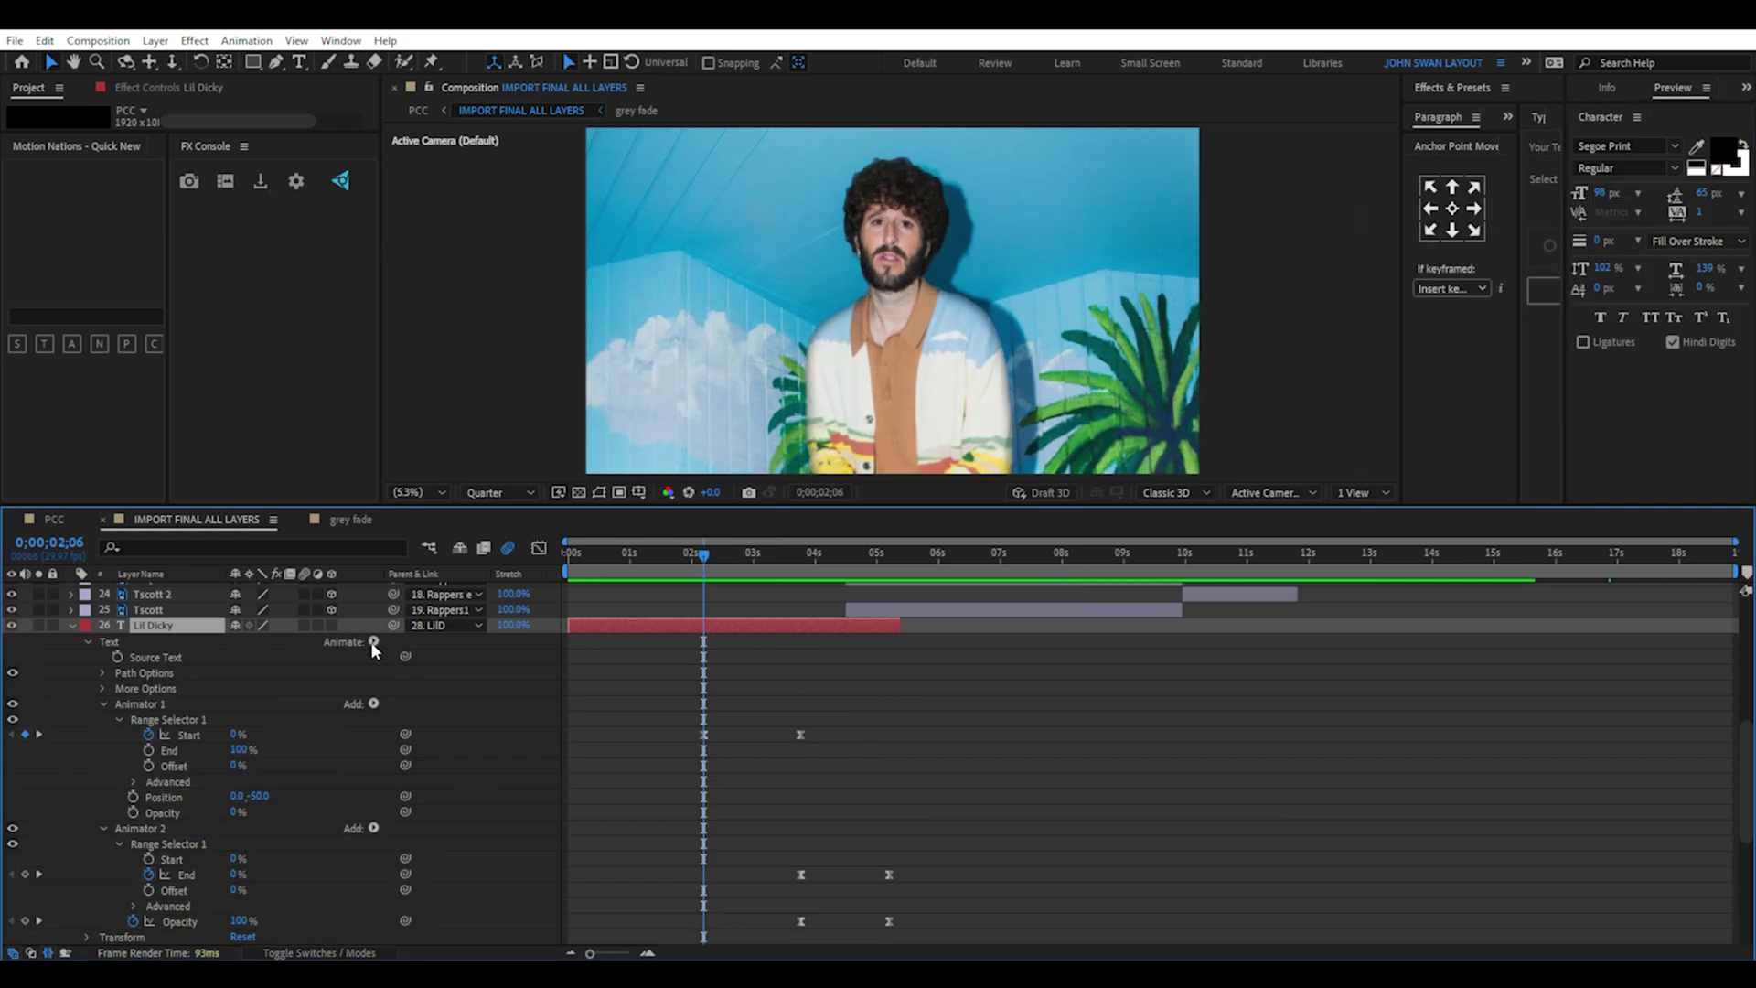
{"action": "left_click", "coordinate": [373, 641]}
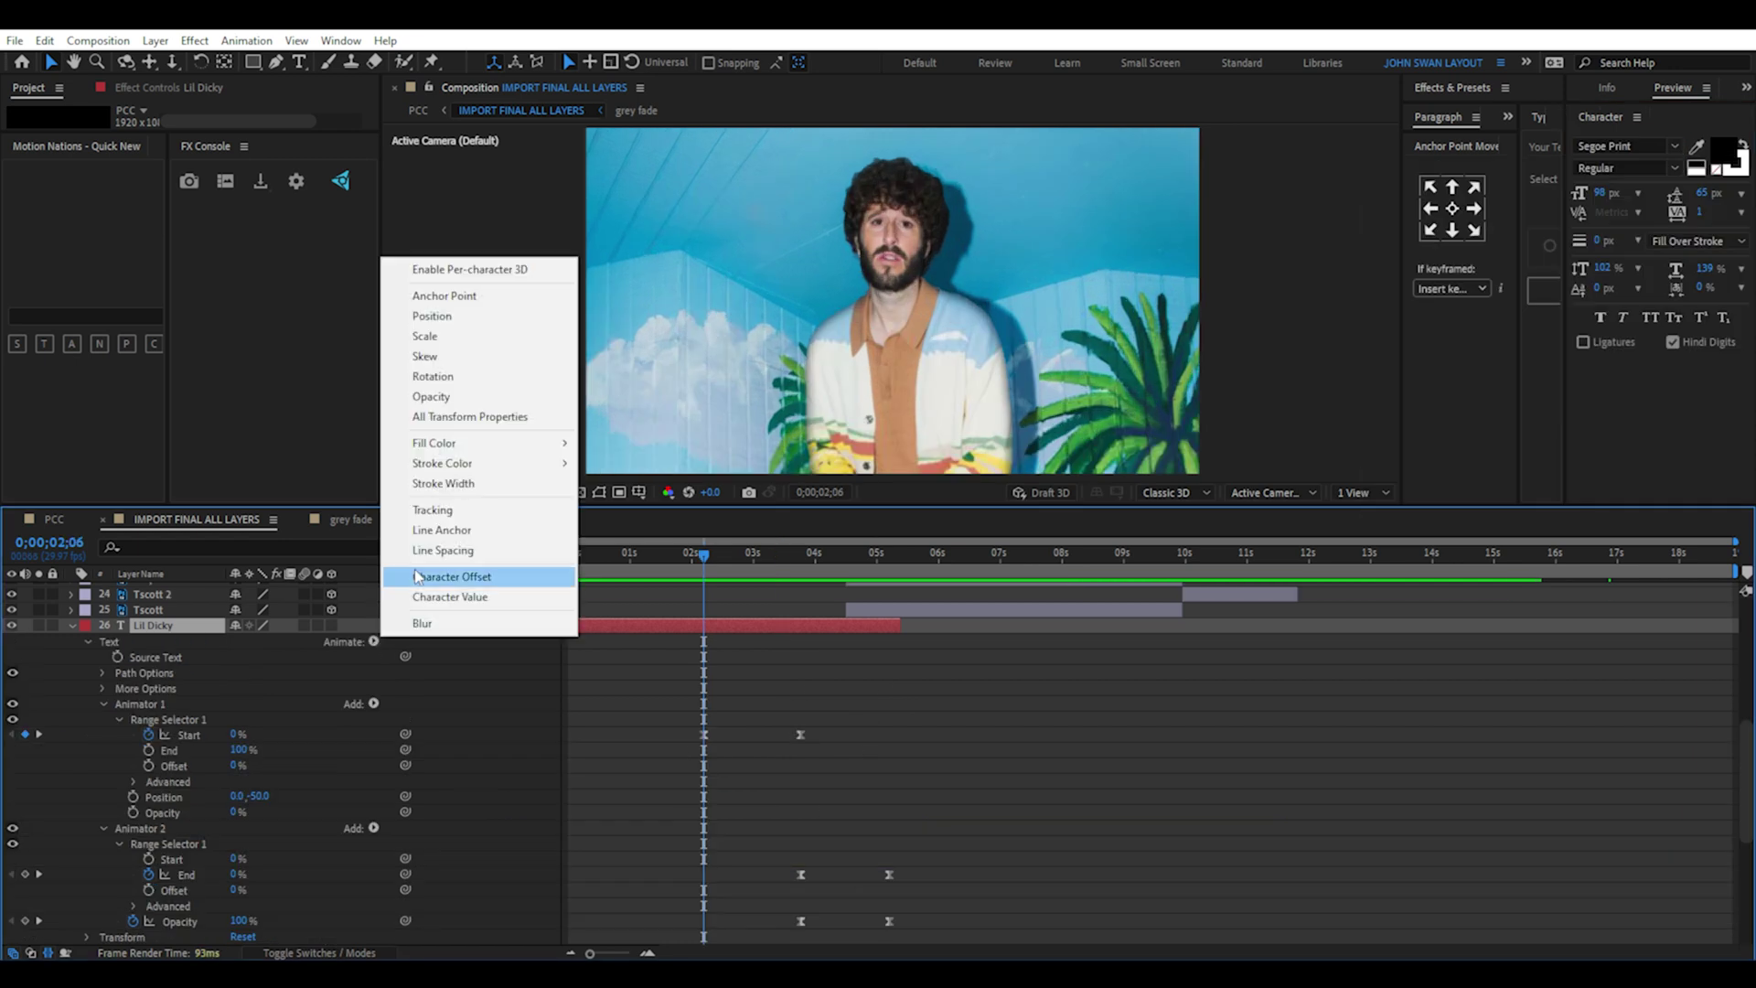
{"action": "key", "text": "Escape"}
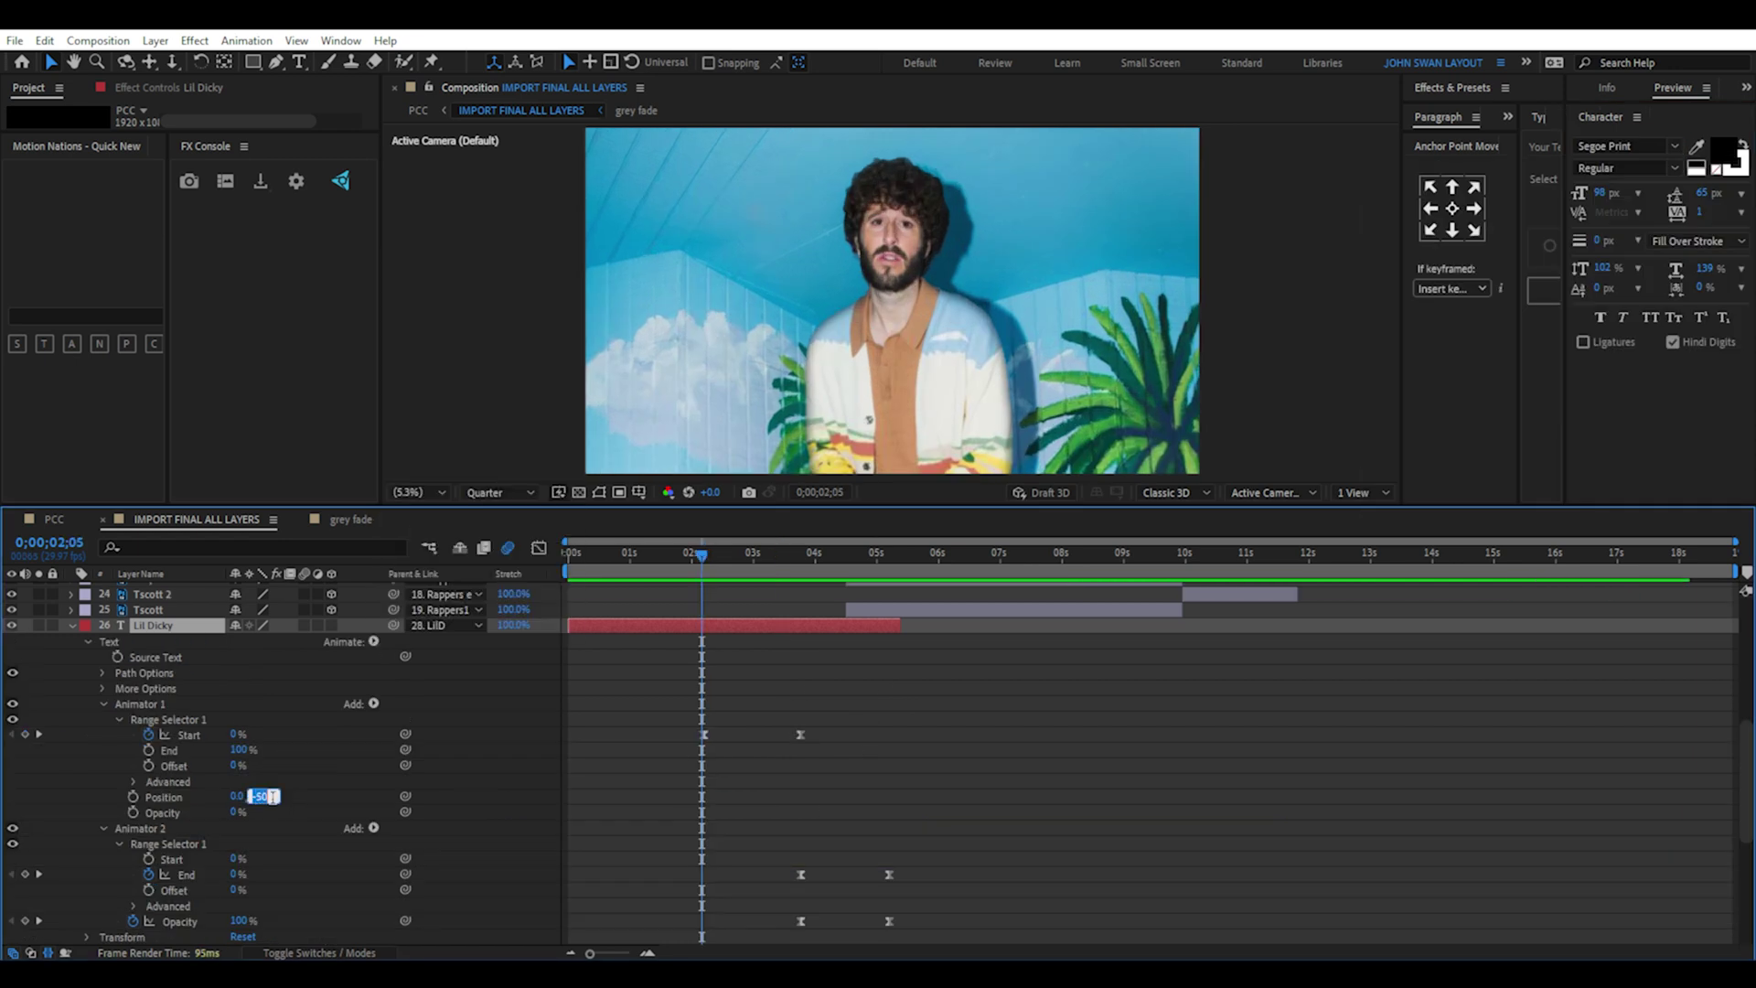
{"action": "type", "text": "-50"}
{"action": "key", "text": "Return"}
Step through the Range Selector Start keyframes (0–100%) and add Opacity at 0% to Animator 1.
{"action": "key", "text": "Page_Down"}
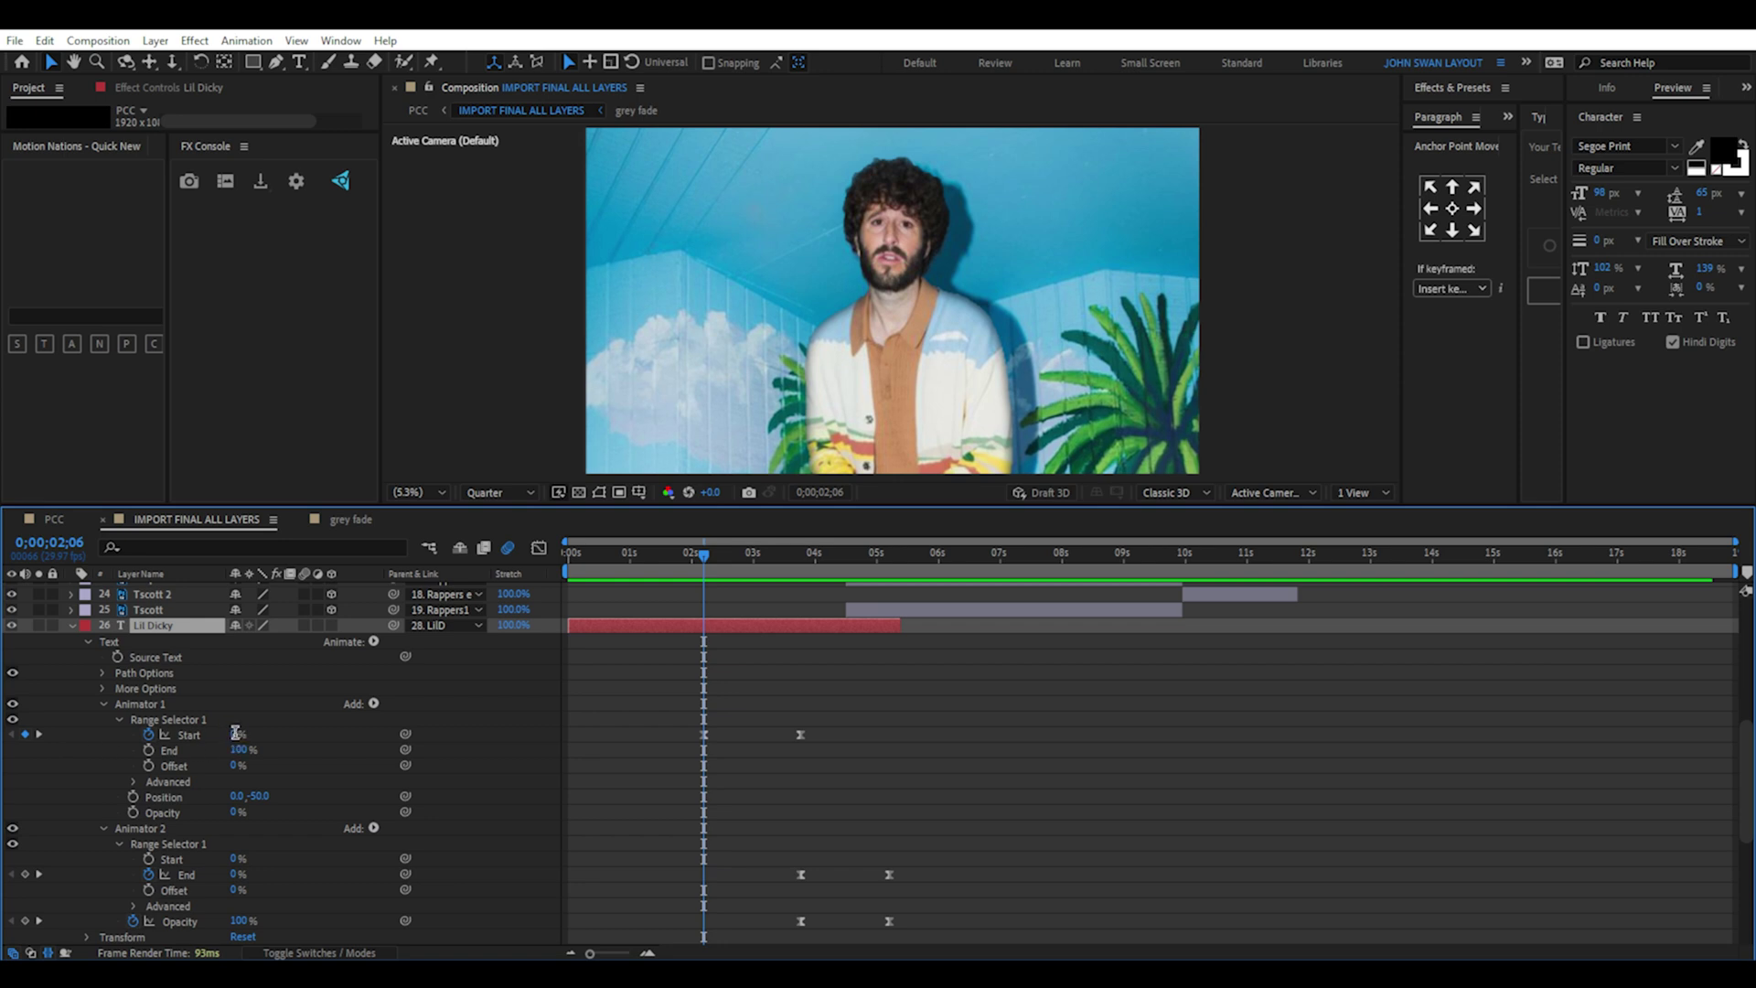
{"action": "key", "text": "Return"}
{"action": "key", "text": "k"}
{"action": "key", "text": "j"}
{"action": "left_click", "coordinate": [373, 703]}
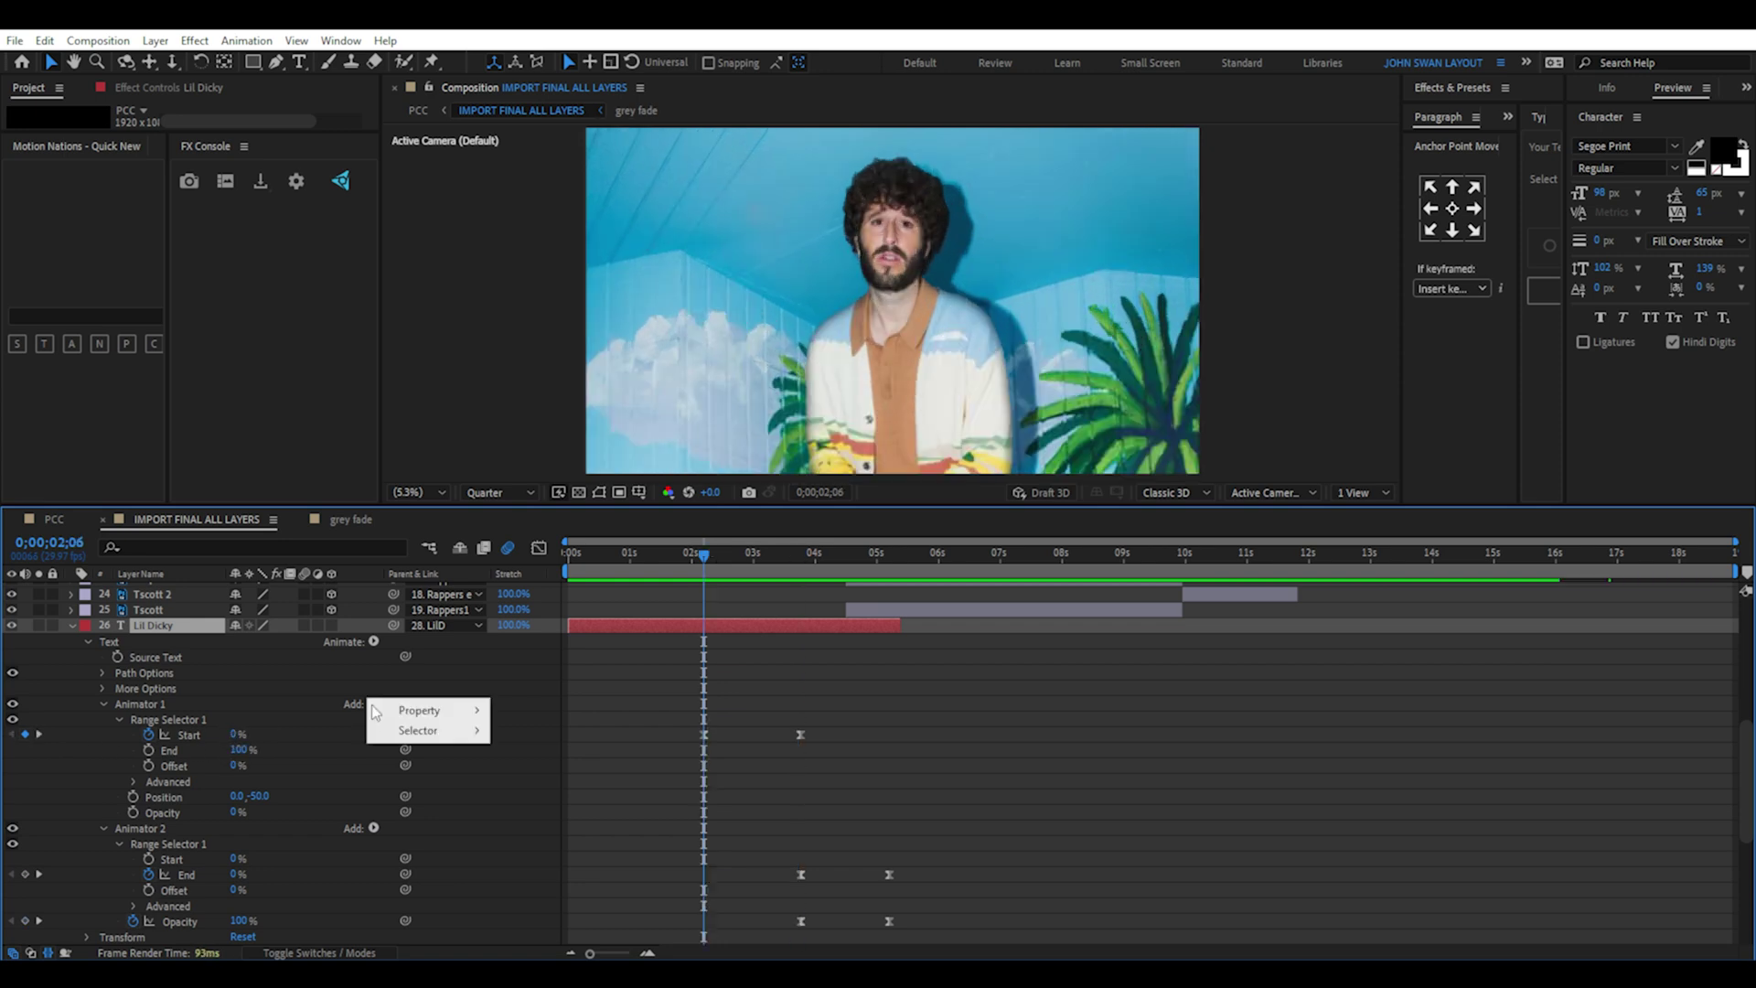
{"action": "mouse_move", "coordinate": [411, 712]}
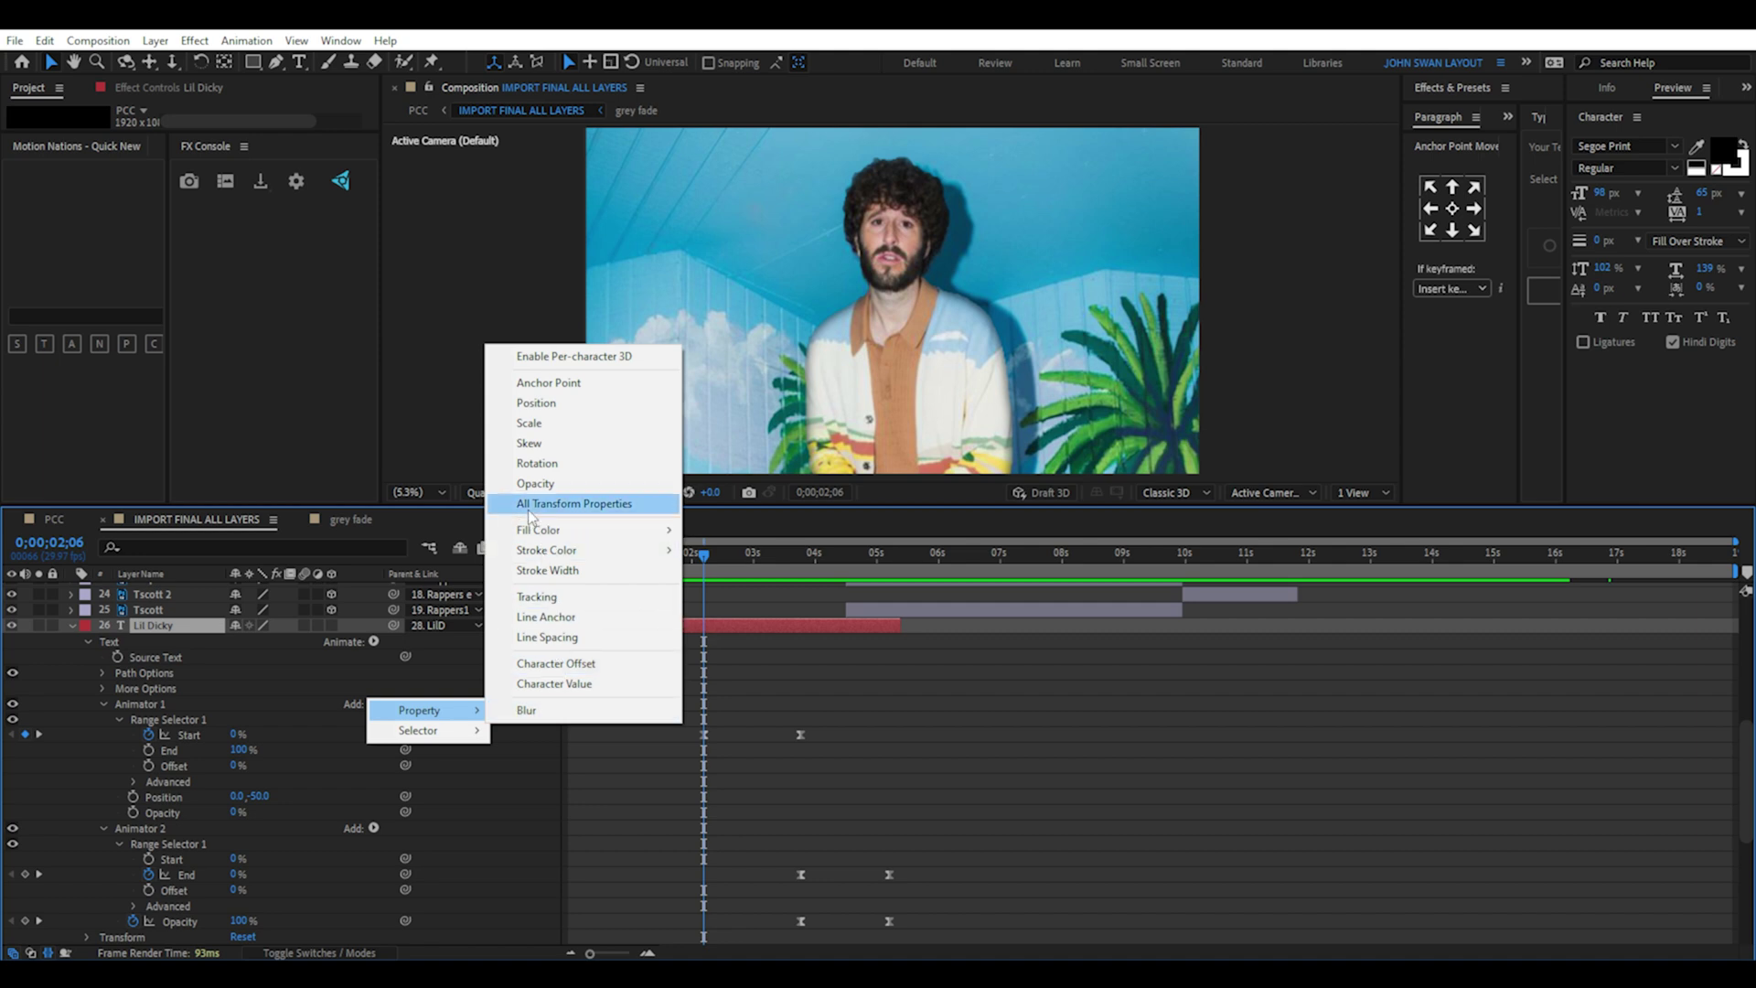
{"action": "left_click", "coordinate": [534, 484]}
{"action": "key", "text": "k"}
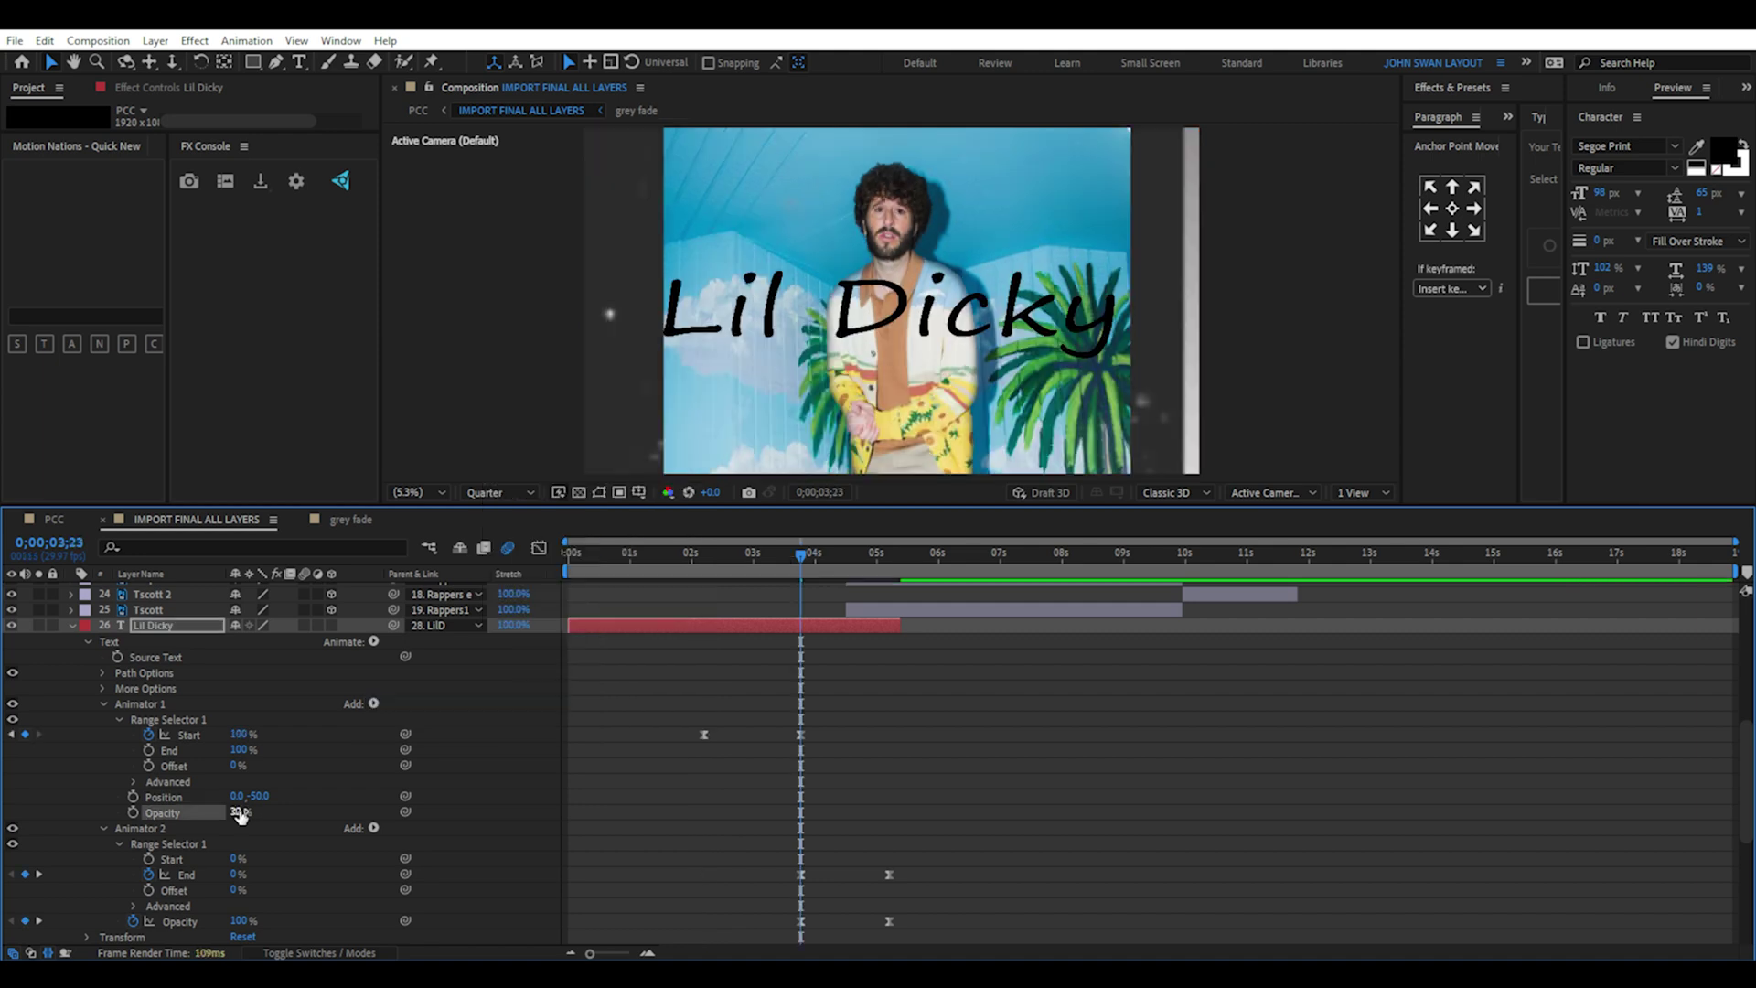
Add an Opacity property to the Lil Dicky text's Animator 2.
{"action": "left_click", "coordinate": [374, 643]}
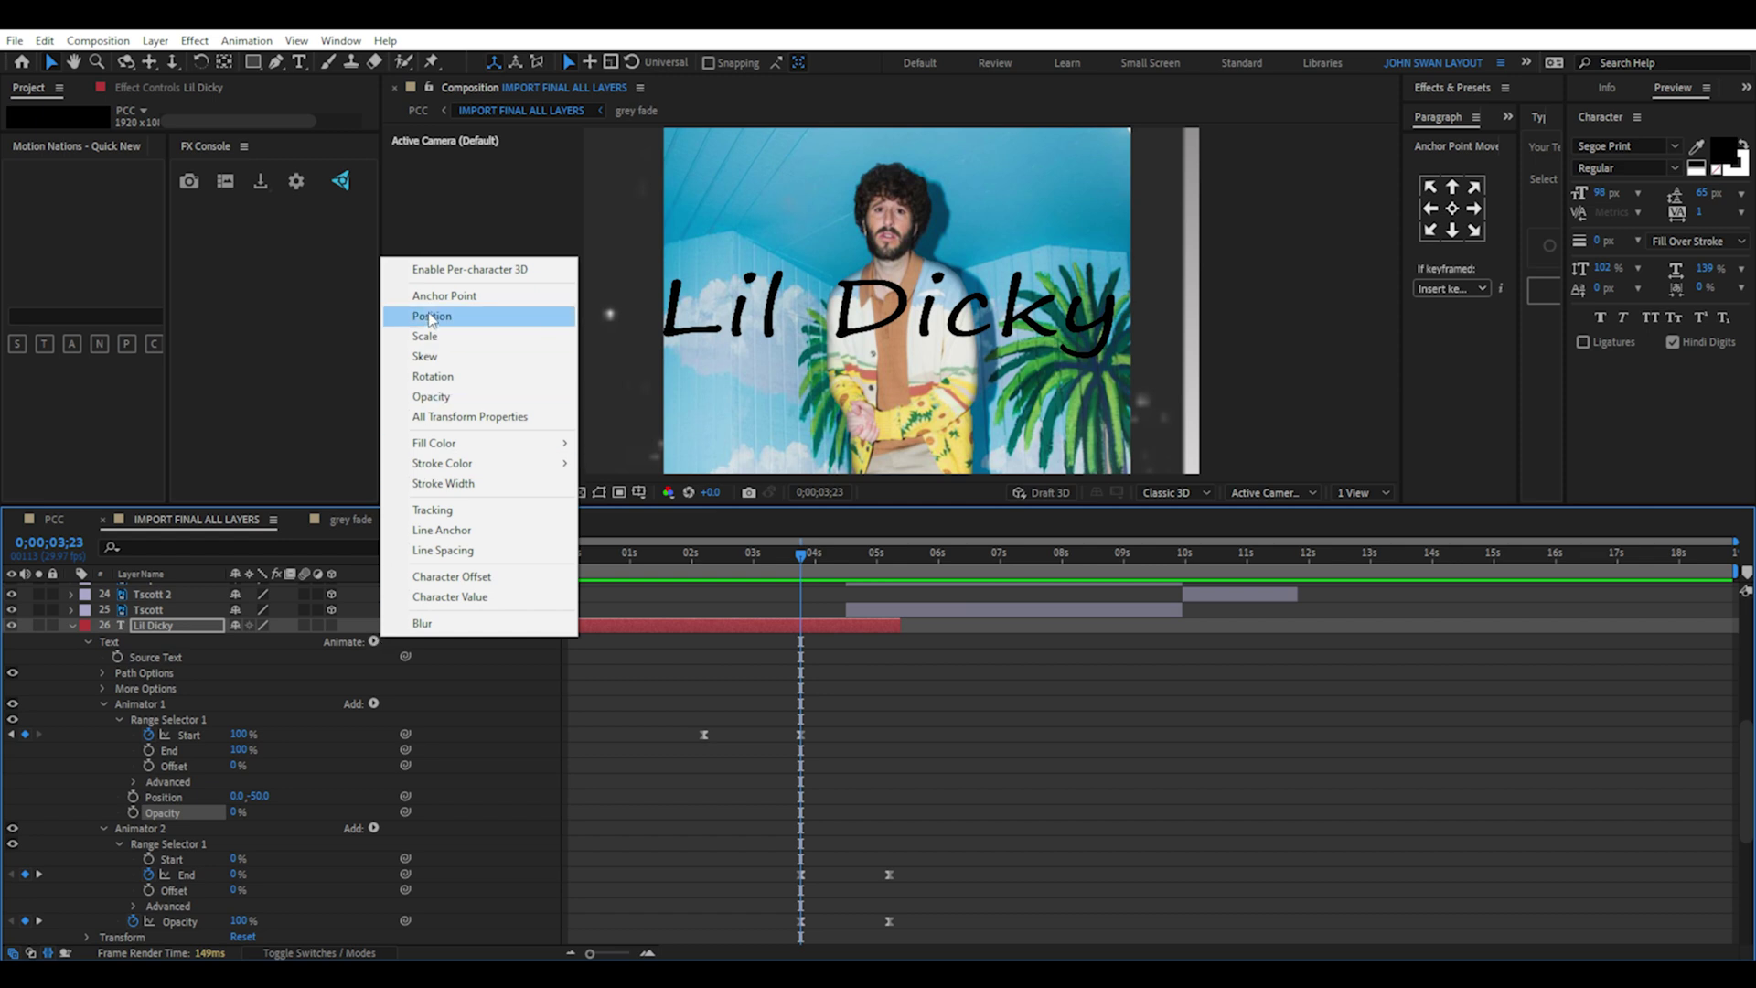
{"action": "left_click", "coordinate": [373, 827]}
{"action": "mouse_move", "coordinate": [430, 834]}
{"action": "left_click", "coordinate": [513, 607]}
{"action": "scroll", "coordinate": [139, 839], "scroll_direction": "down", "scroll_amount": 1}
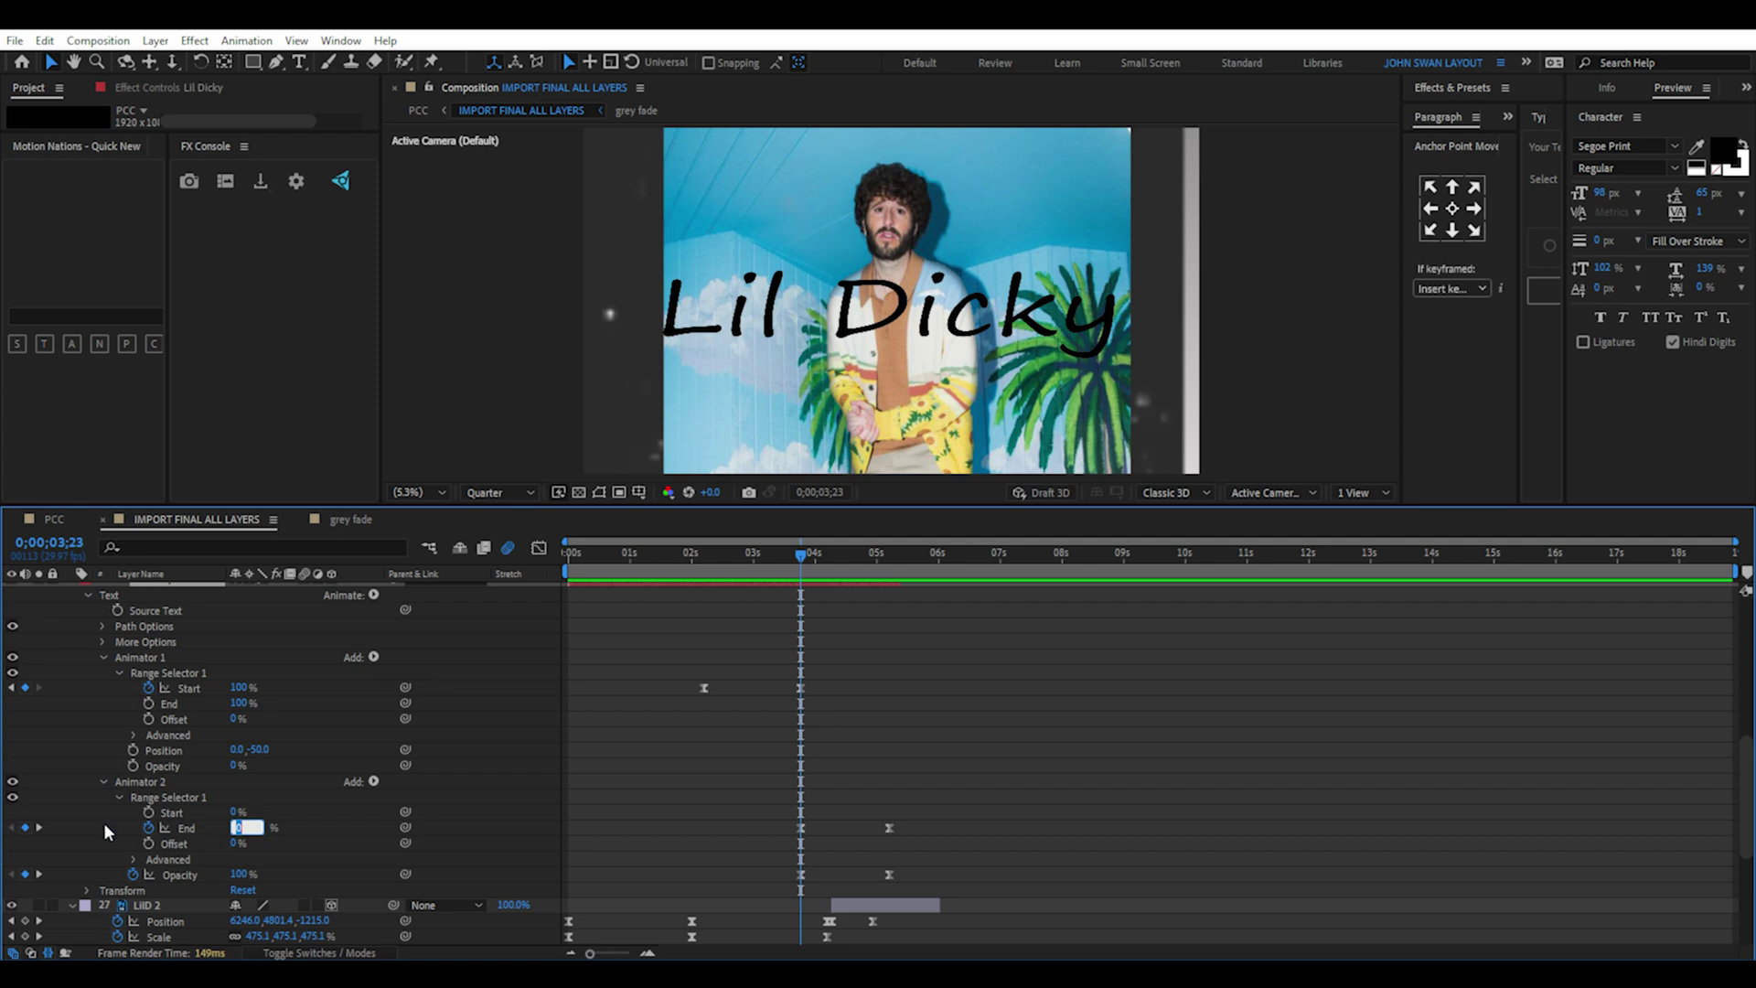
Key Animator 2 Opacity at 100% at 0;00;03;23 and 0% at 0;00;05;06.
{"action": "left_click", "coordinate": [38, 827]}
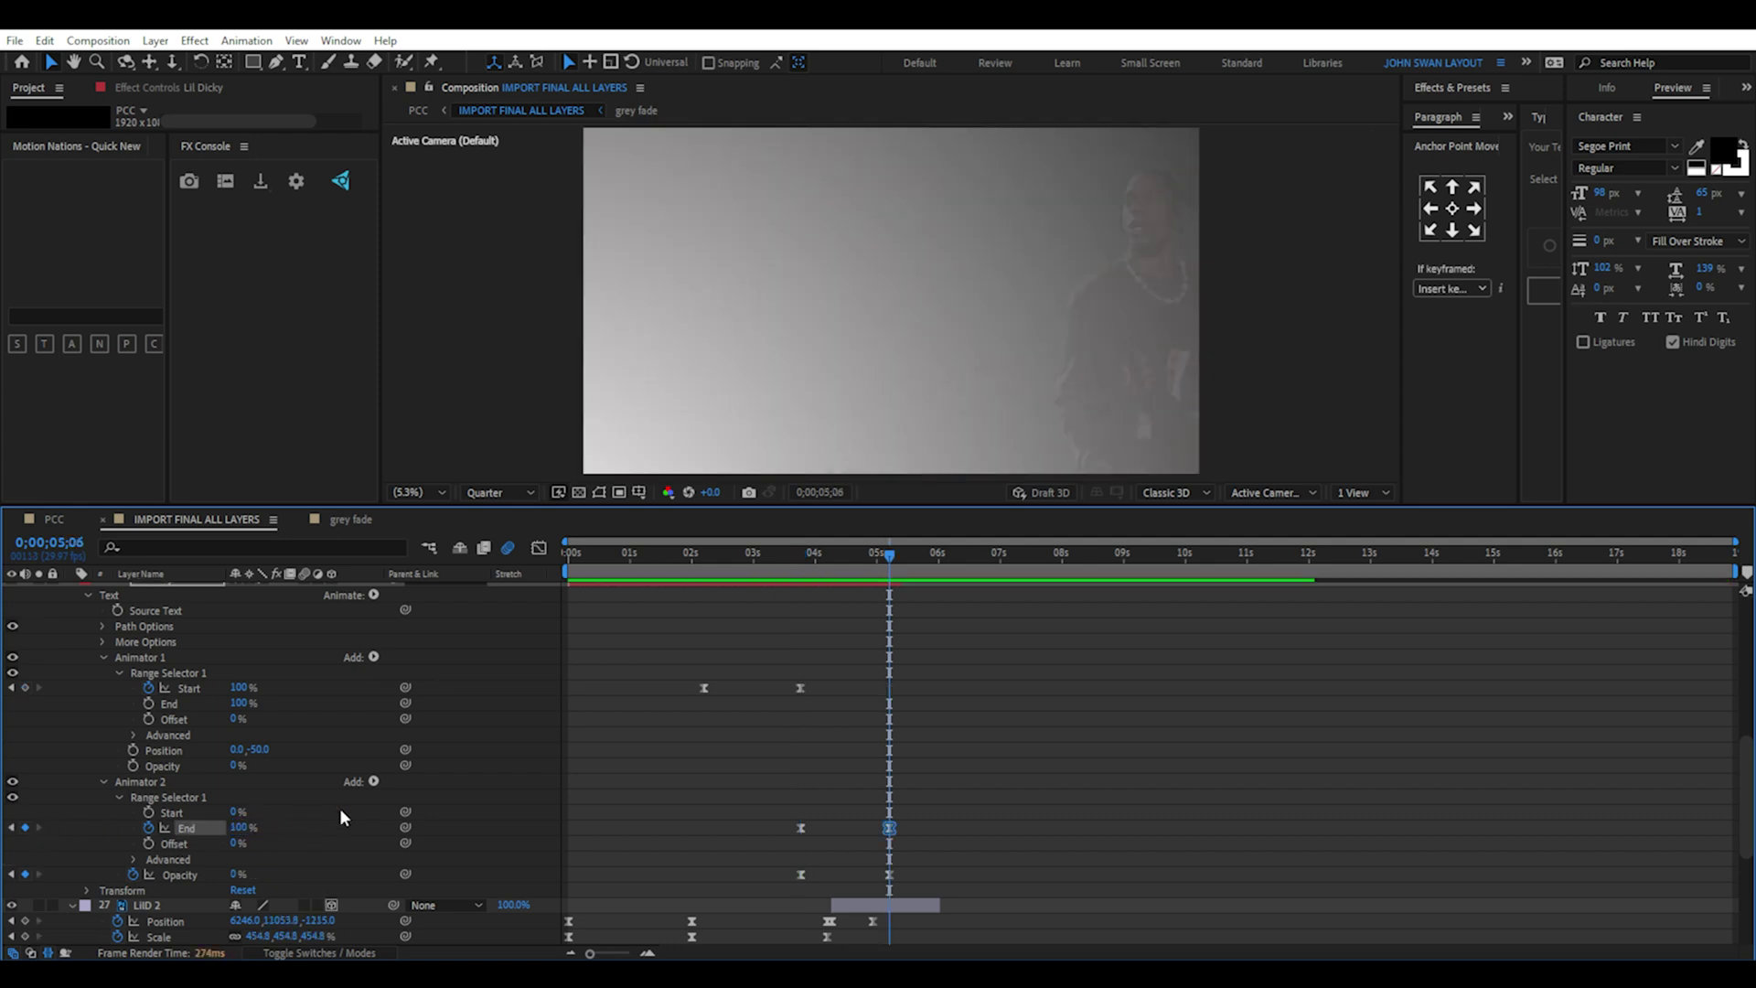
{"action": "key", "text": "j"}
{"action": "left_click", "coordinate": [261, 875]}
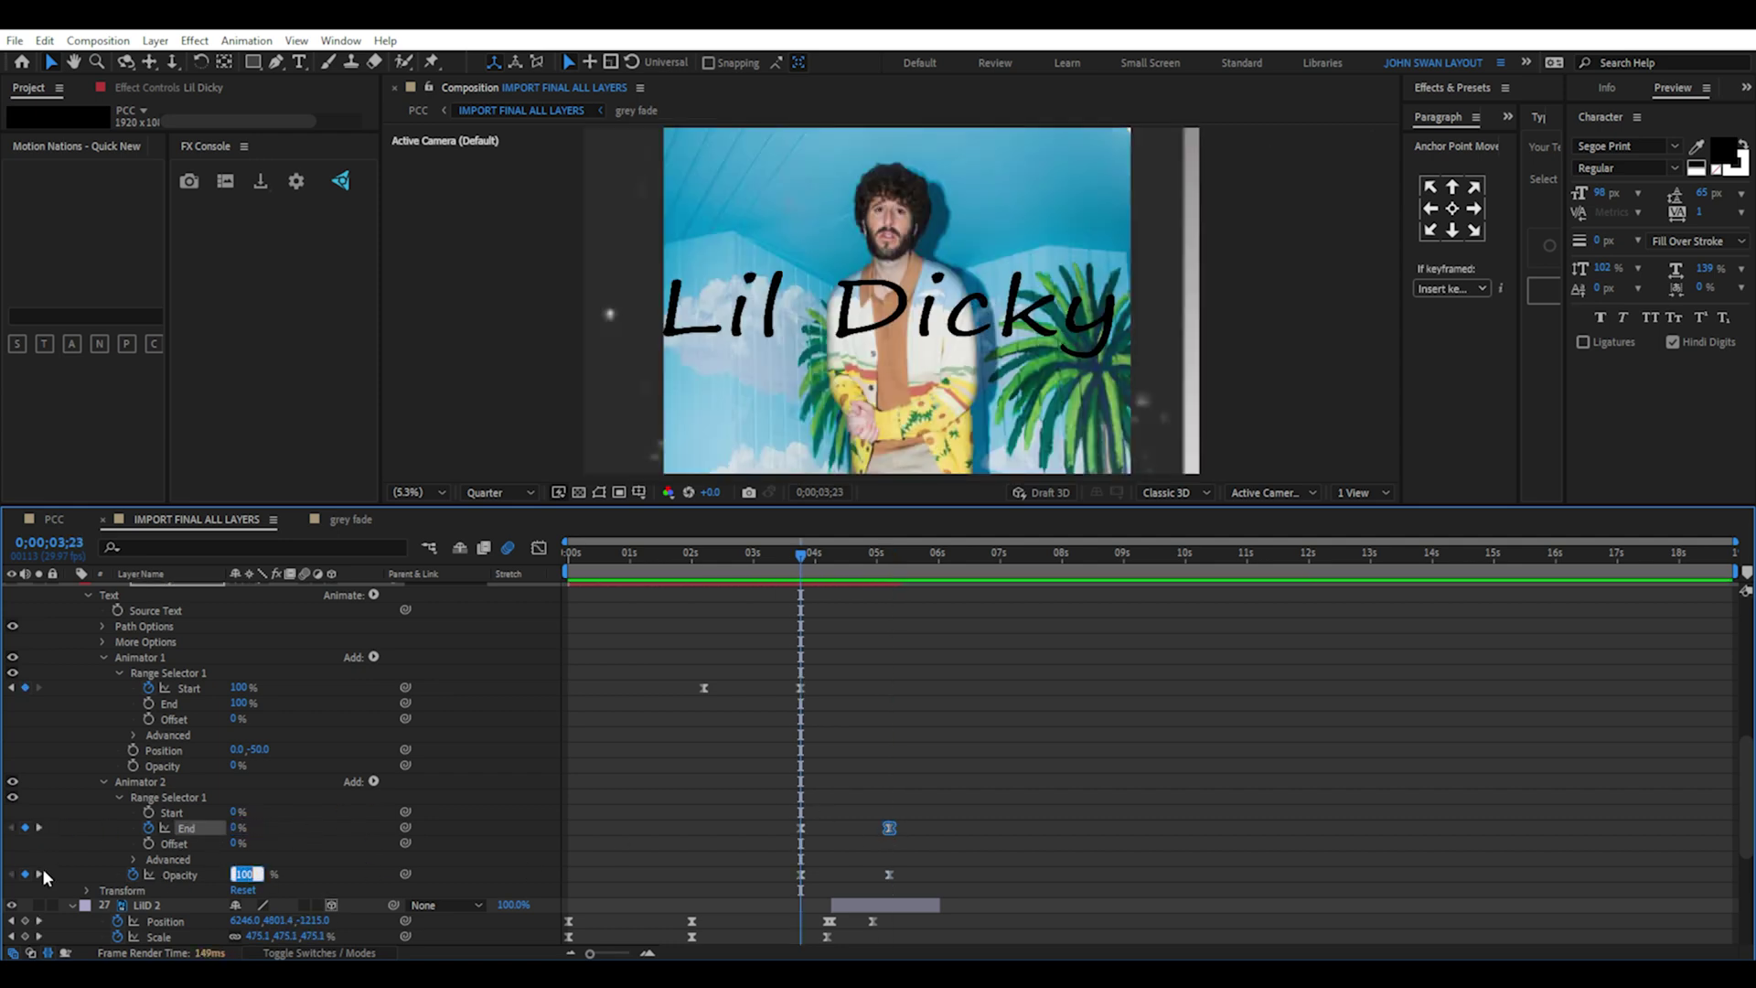
{"action": "left_click", "coordinate": [38, 875]}
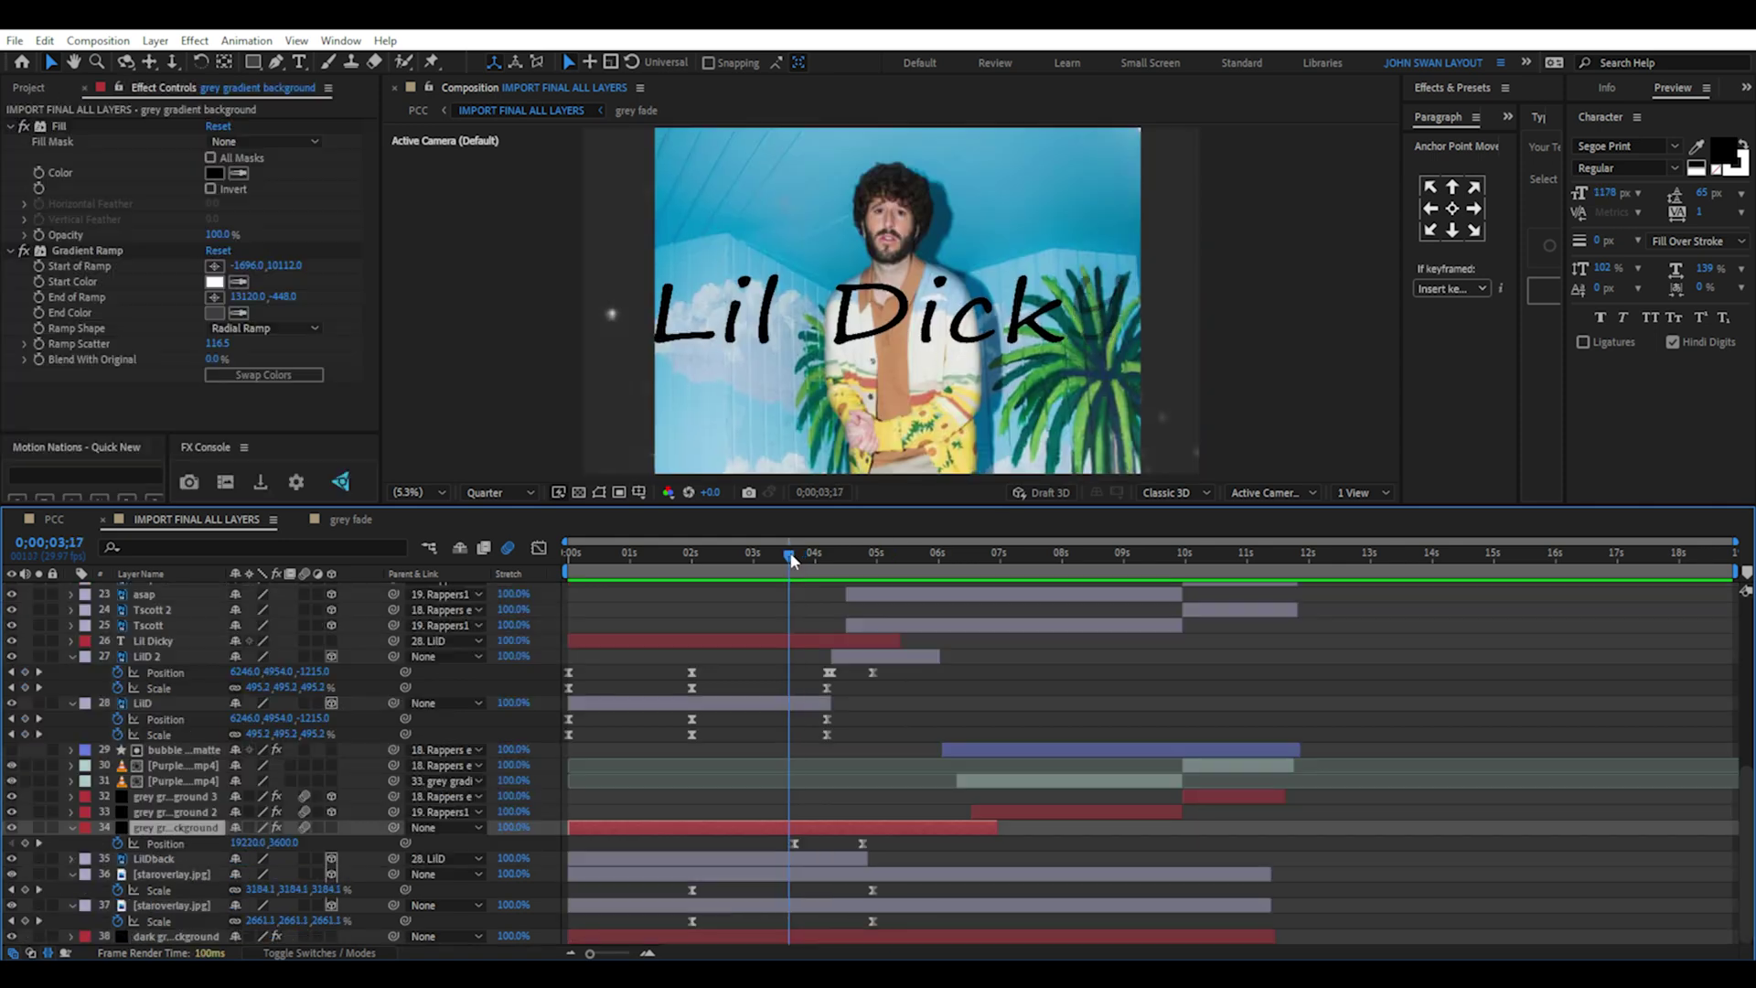
{"action": "left_click_drag", "start_coordinate": [784, 554], "coordinate": [850, 572]}
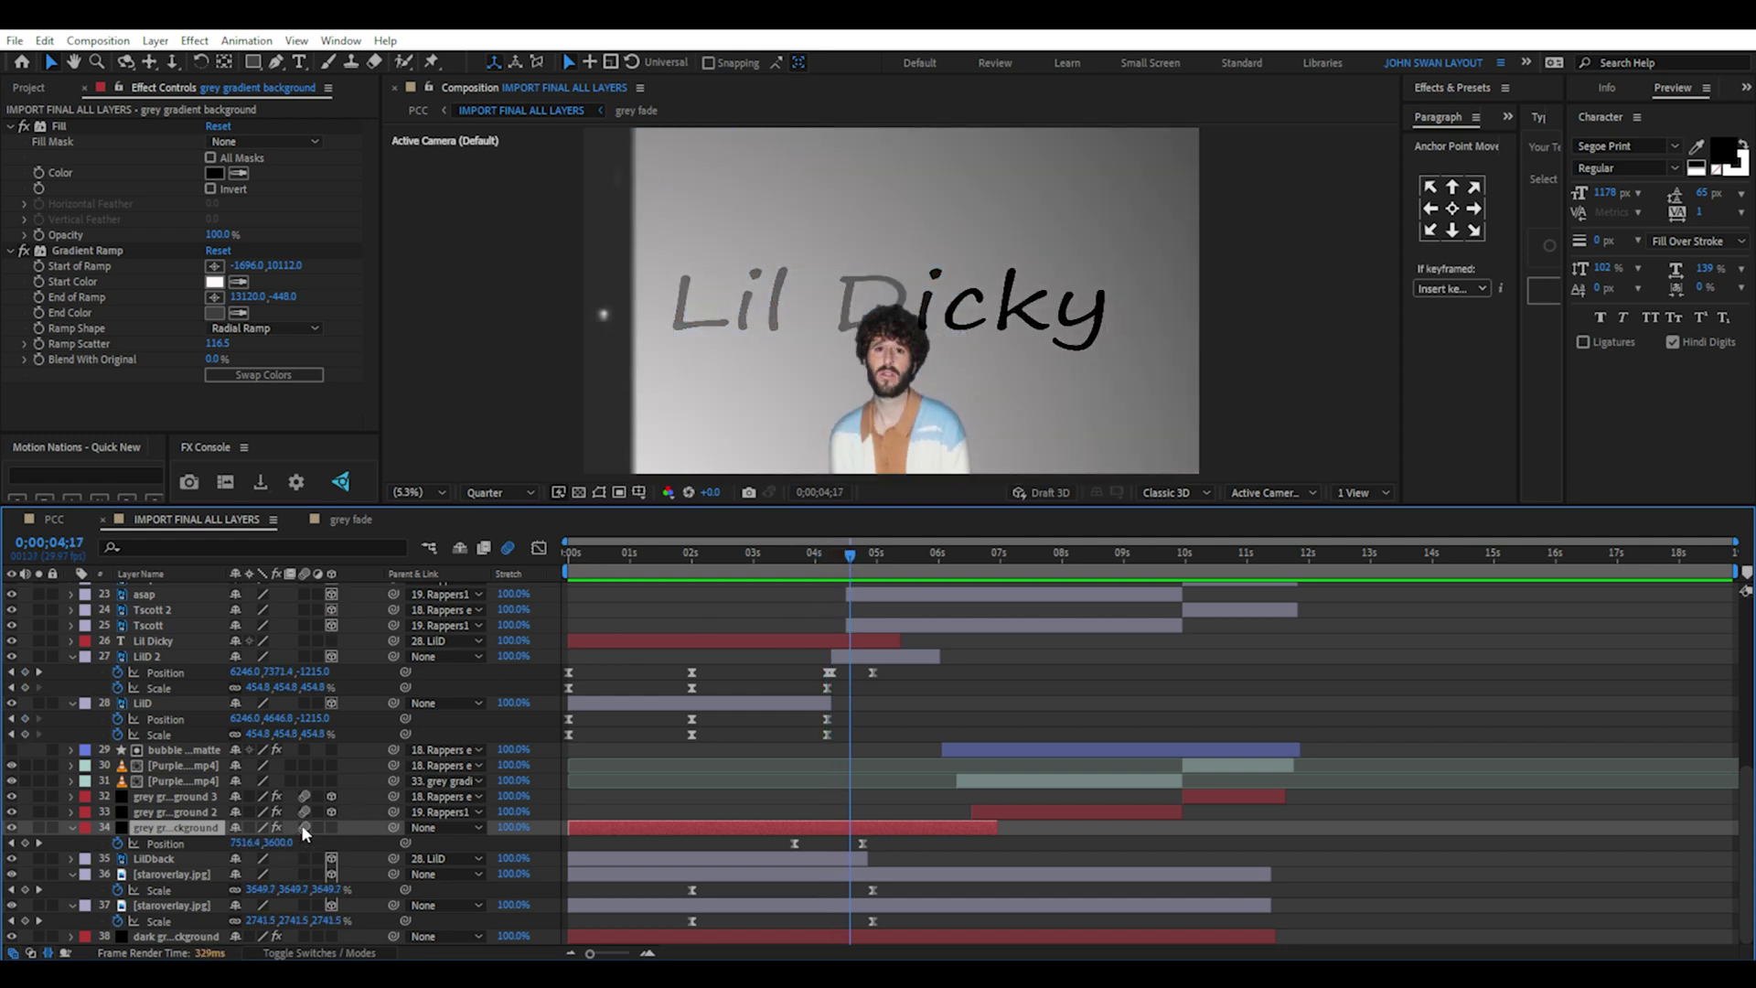
{"action": "key", "text": "Page_Up"}
{"action": "left_click", "coordinate": [89, 251]}
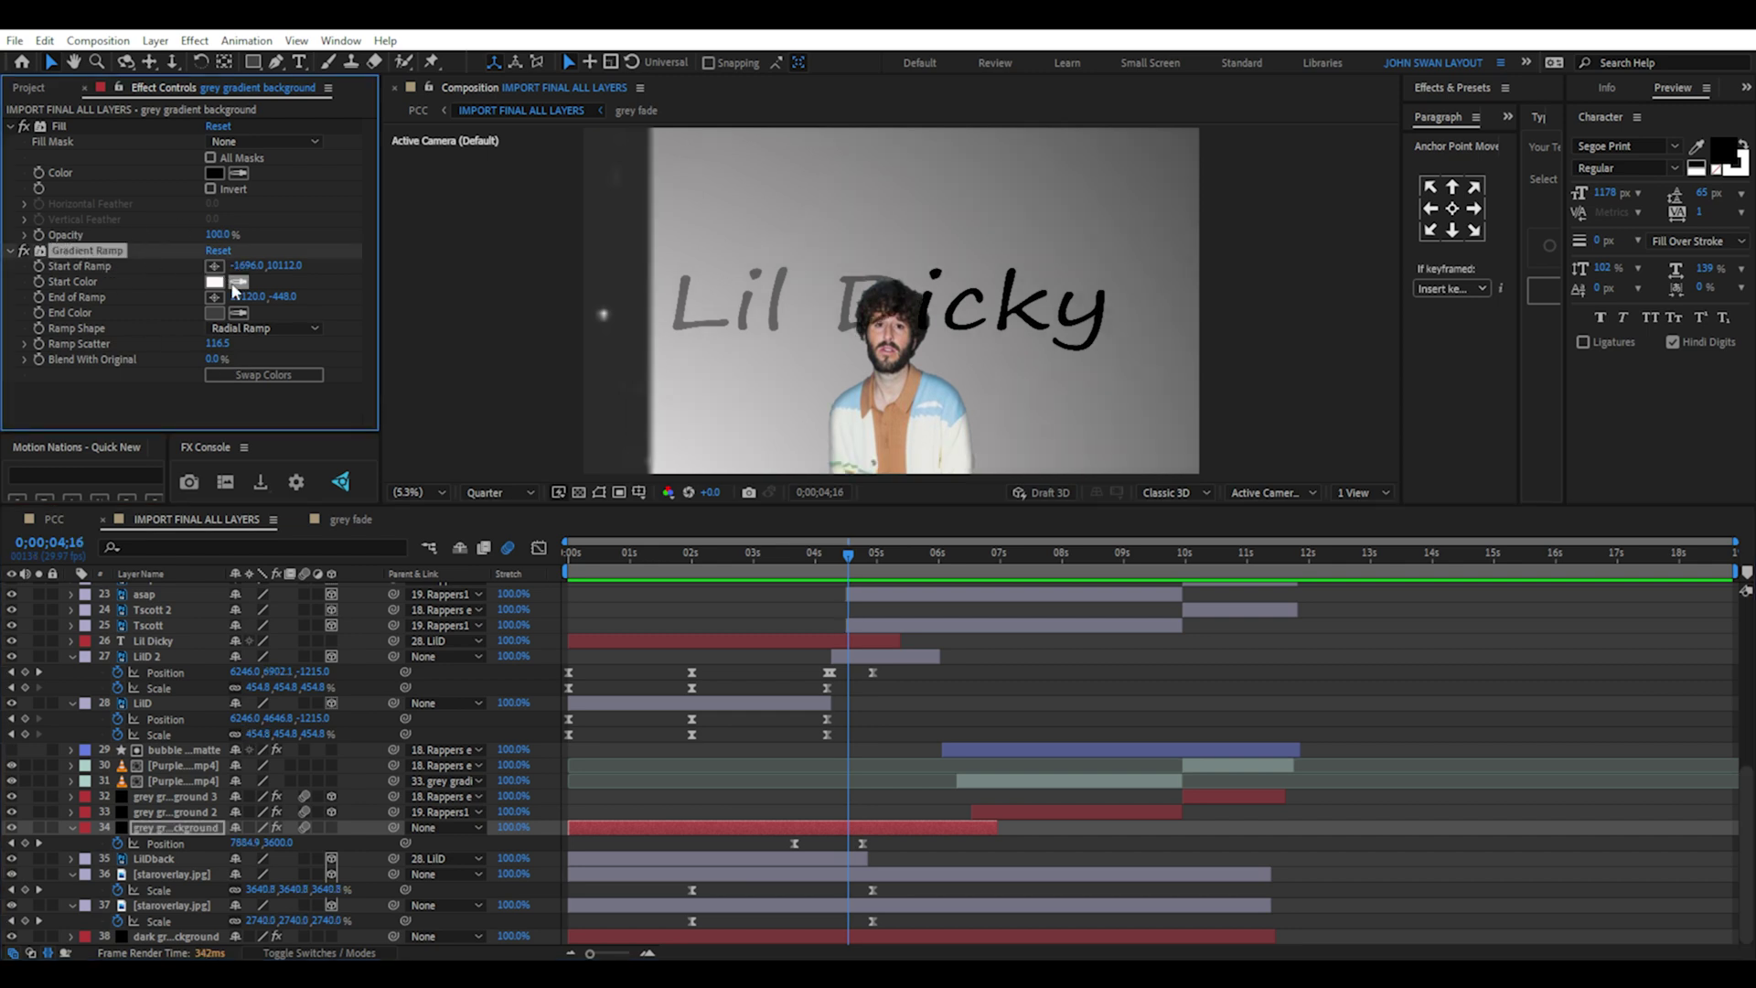
{"action": "left_click", "coordinate": [228, 329]}
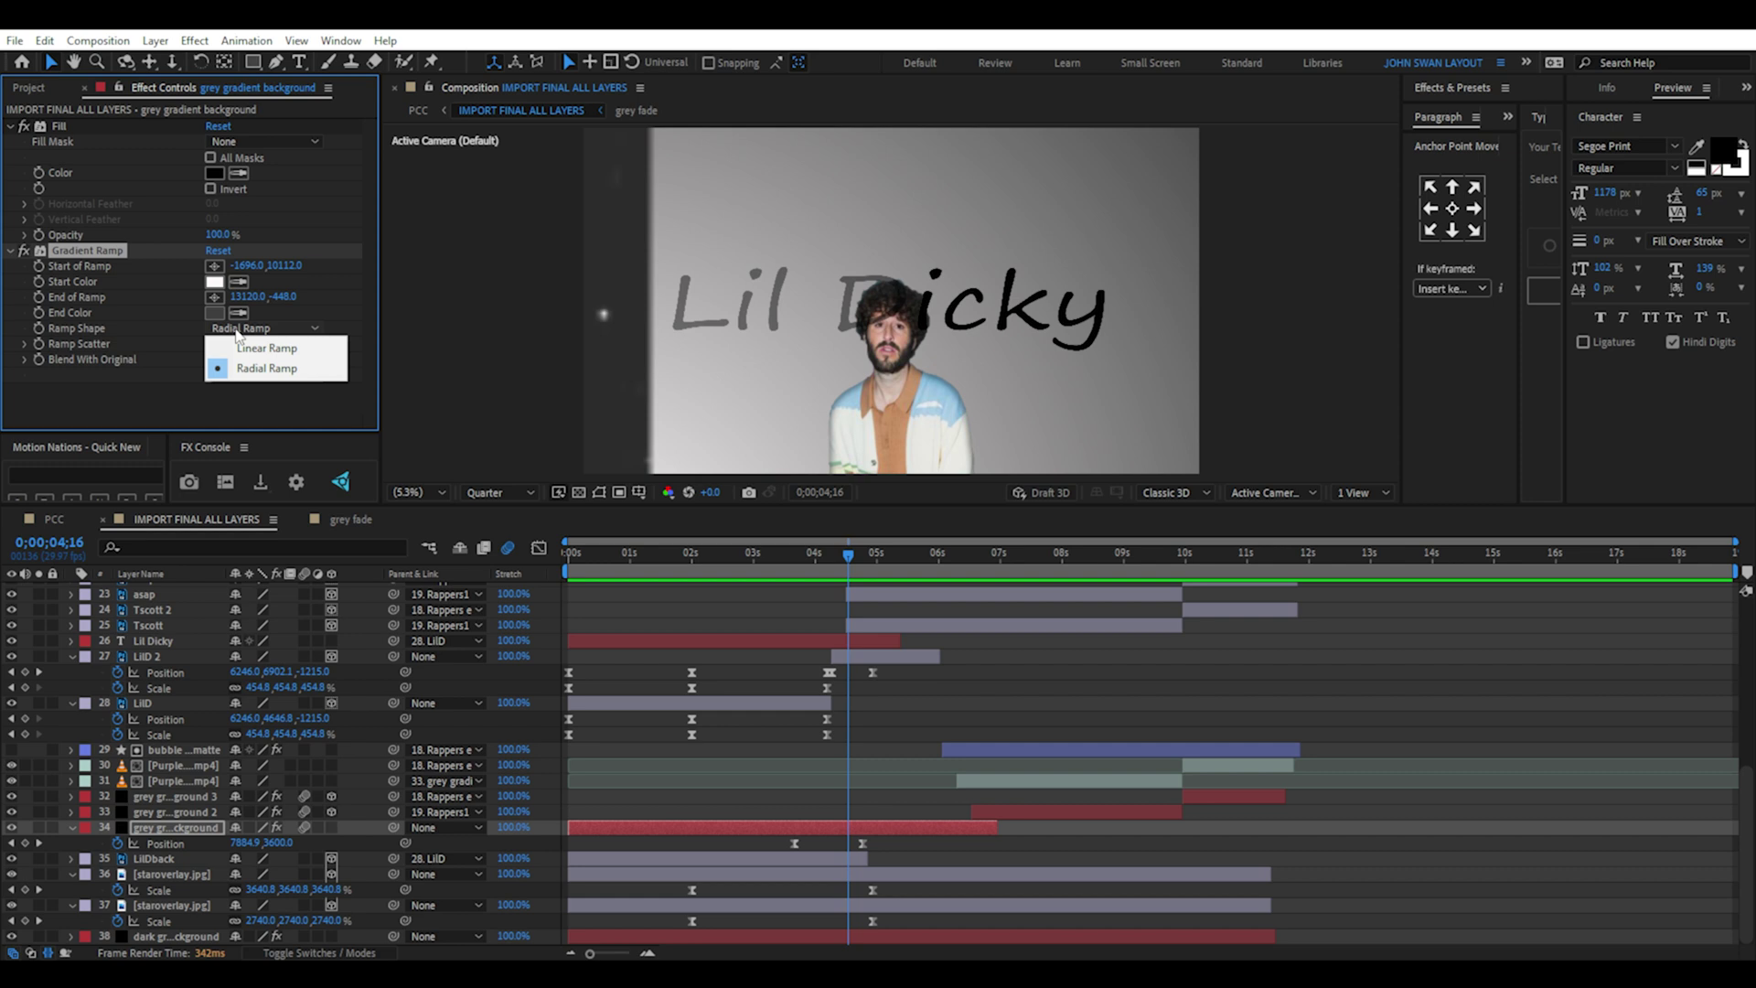
{"action": "left_click", "coordinate": [243, 365]}
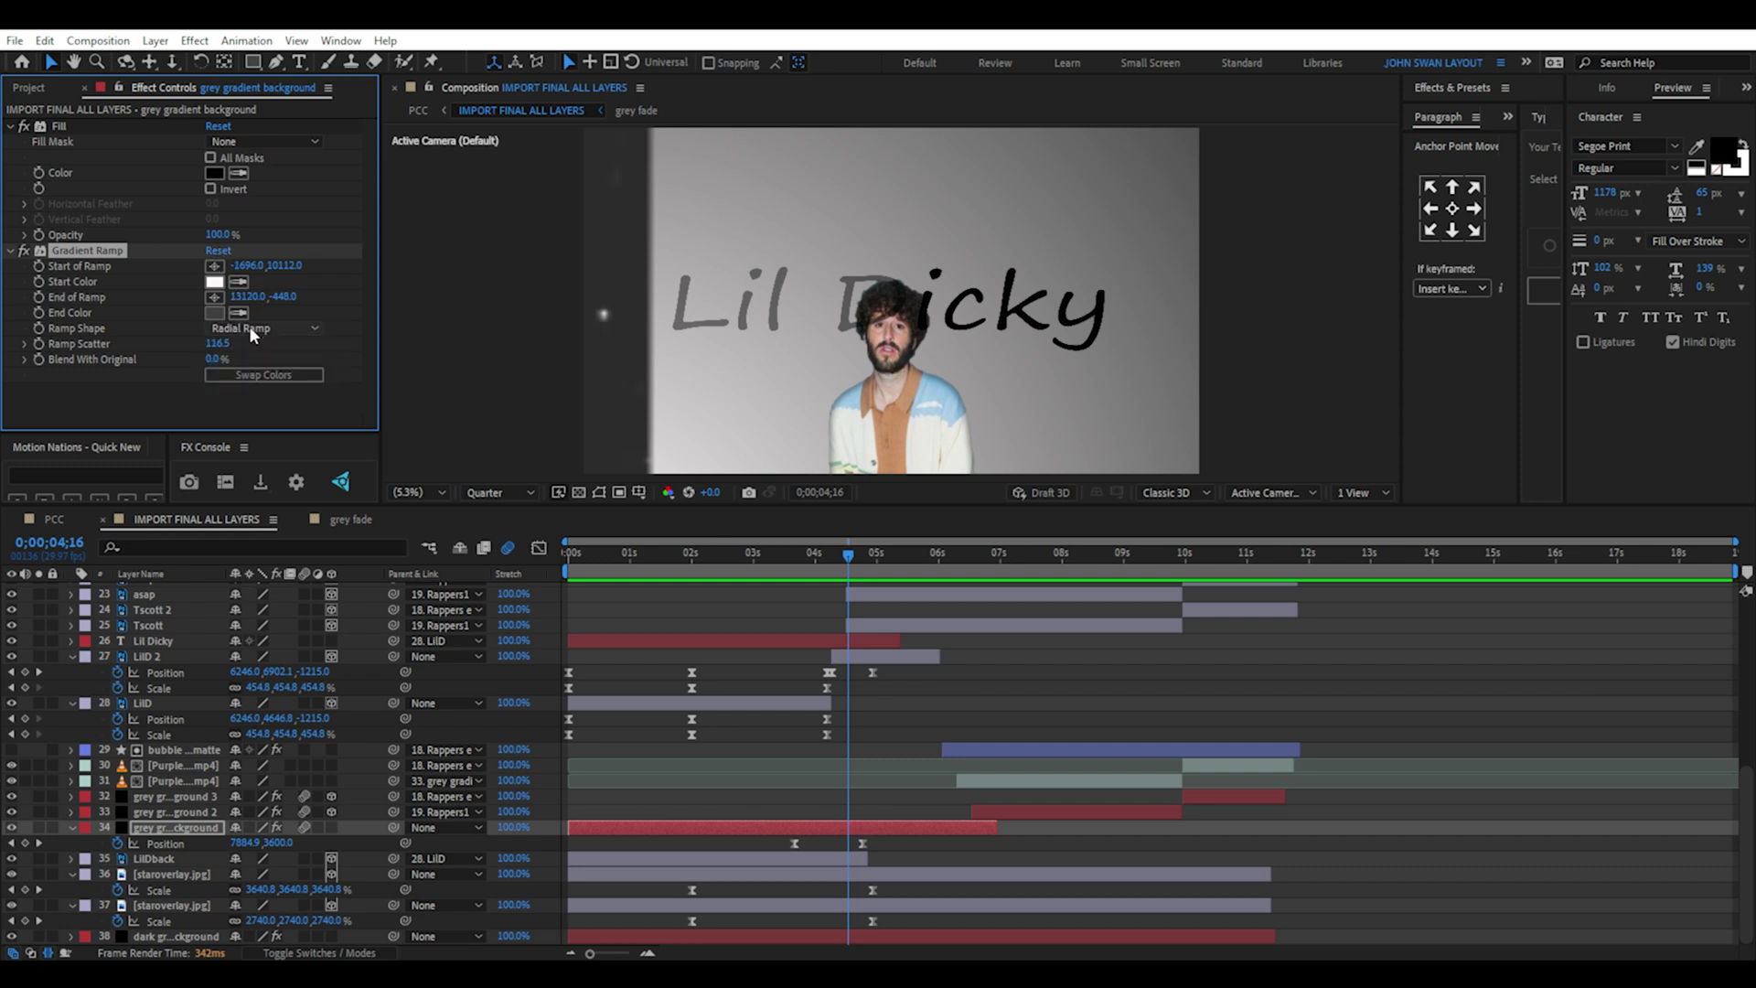
View LilD 2's Position and Scale keyframes in the Graph Editor, then scrub to 0;00;05;15.
{"action": "left_click", "coordinate": [178, 703]}
{"action": "left_click_drag", "start_coordinate": [827, 554], "coordinate": [864, 583]}
{"action": "left_click", "coordinate": [885, 655]}
{"action": "left_click_drag", "start_coordinate": [921, 697], "coordinate": [549, 658]}
{"action": "left_click", "coordinate": [539, 549]}
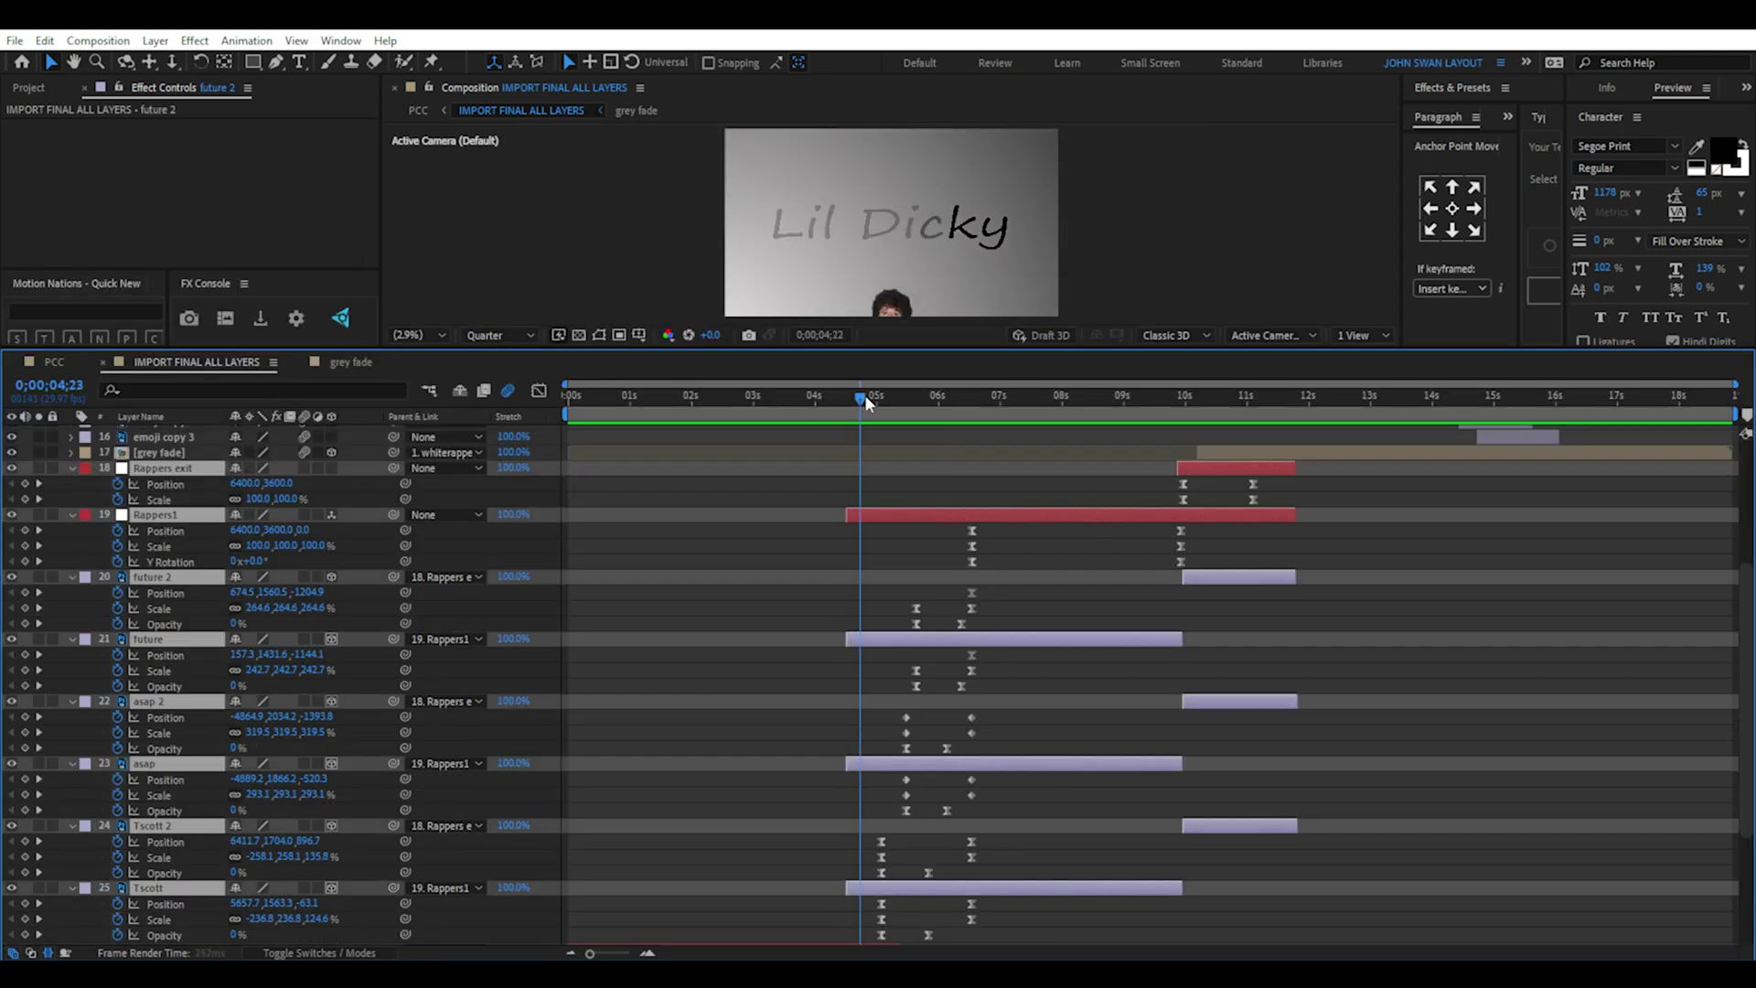
{"action": "left_click_drag", "start_coordinate": [863, 395], "coordinate": [943, 409]}
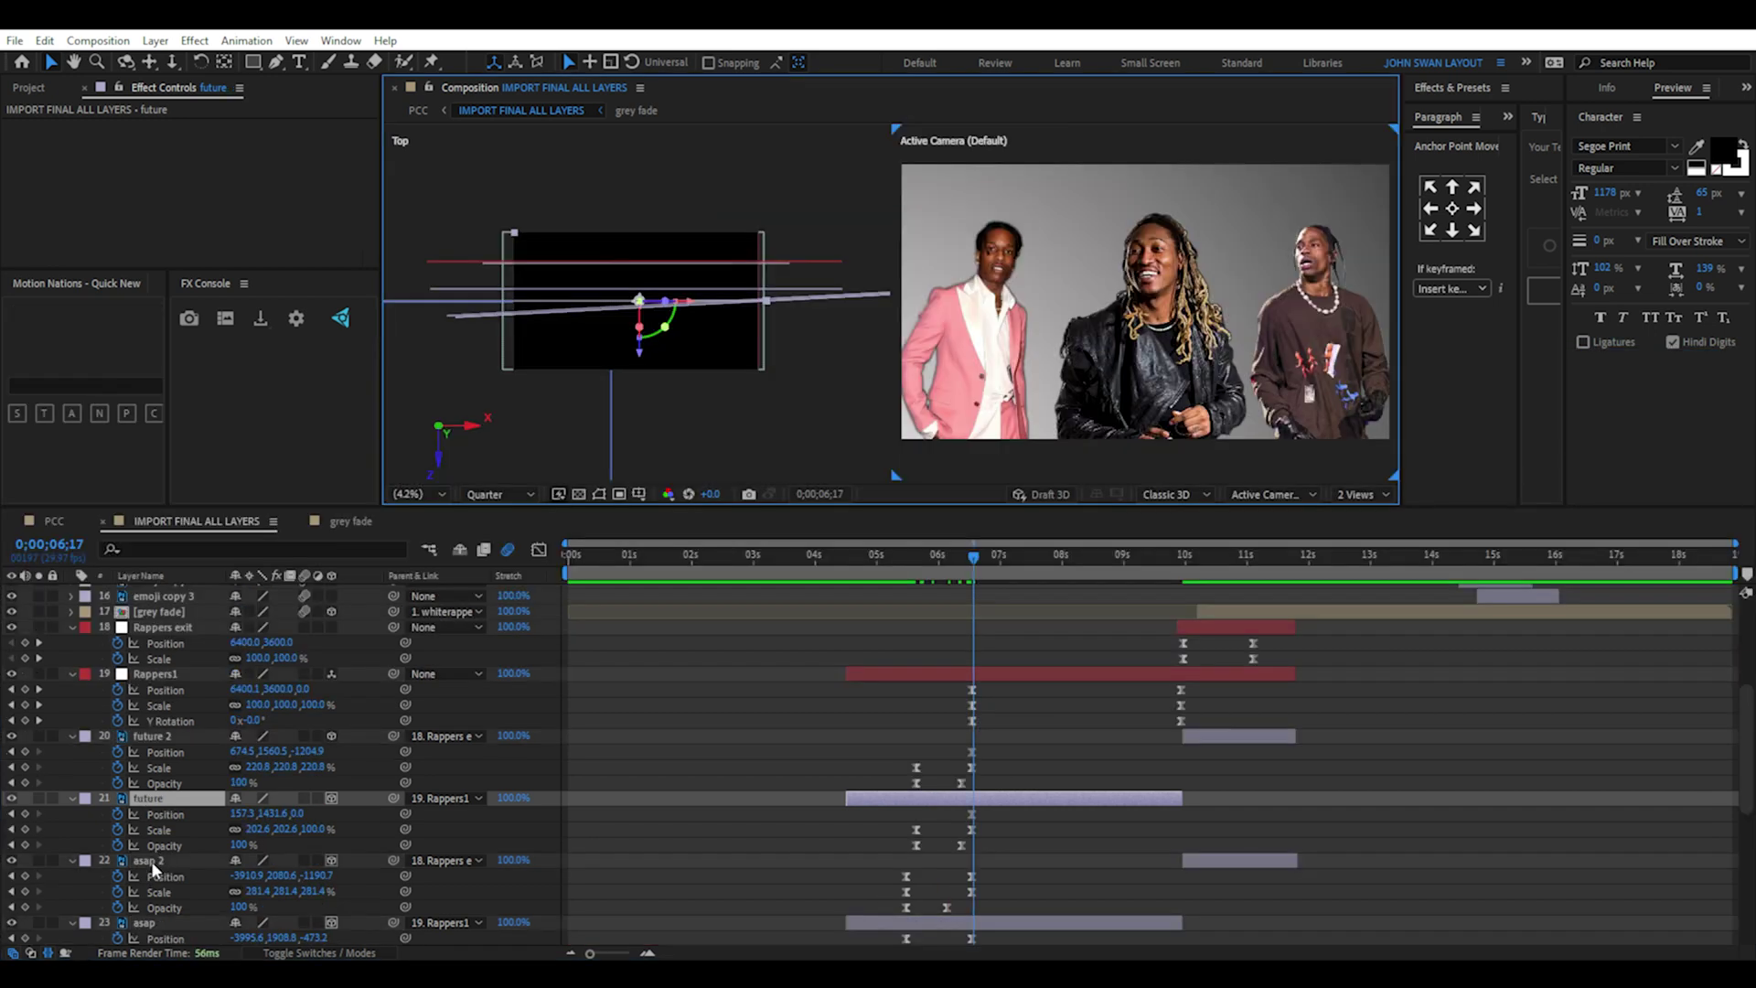
Select the asap and future layers and confirm Tscott's parent is 19. Rappers1.
{"action": "left_click", "coordinate": [149, 924]}
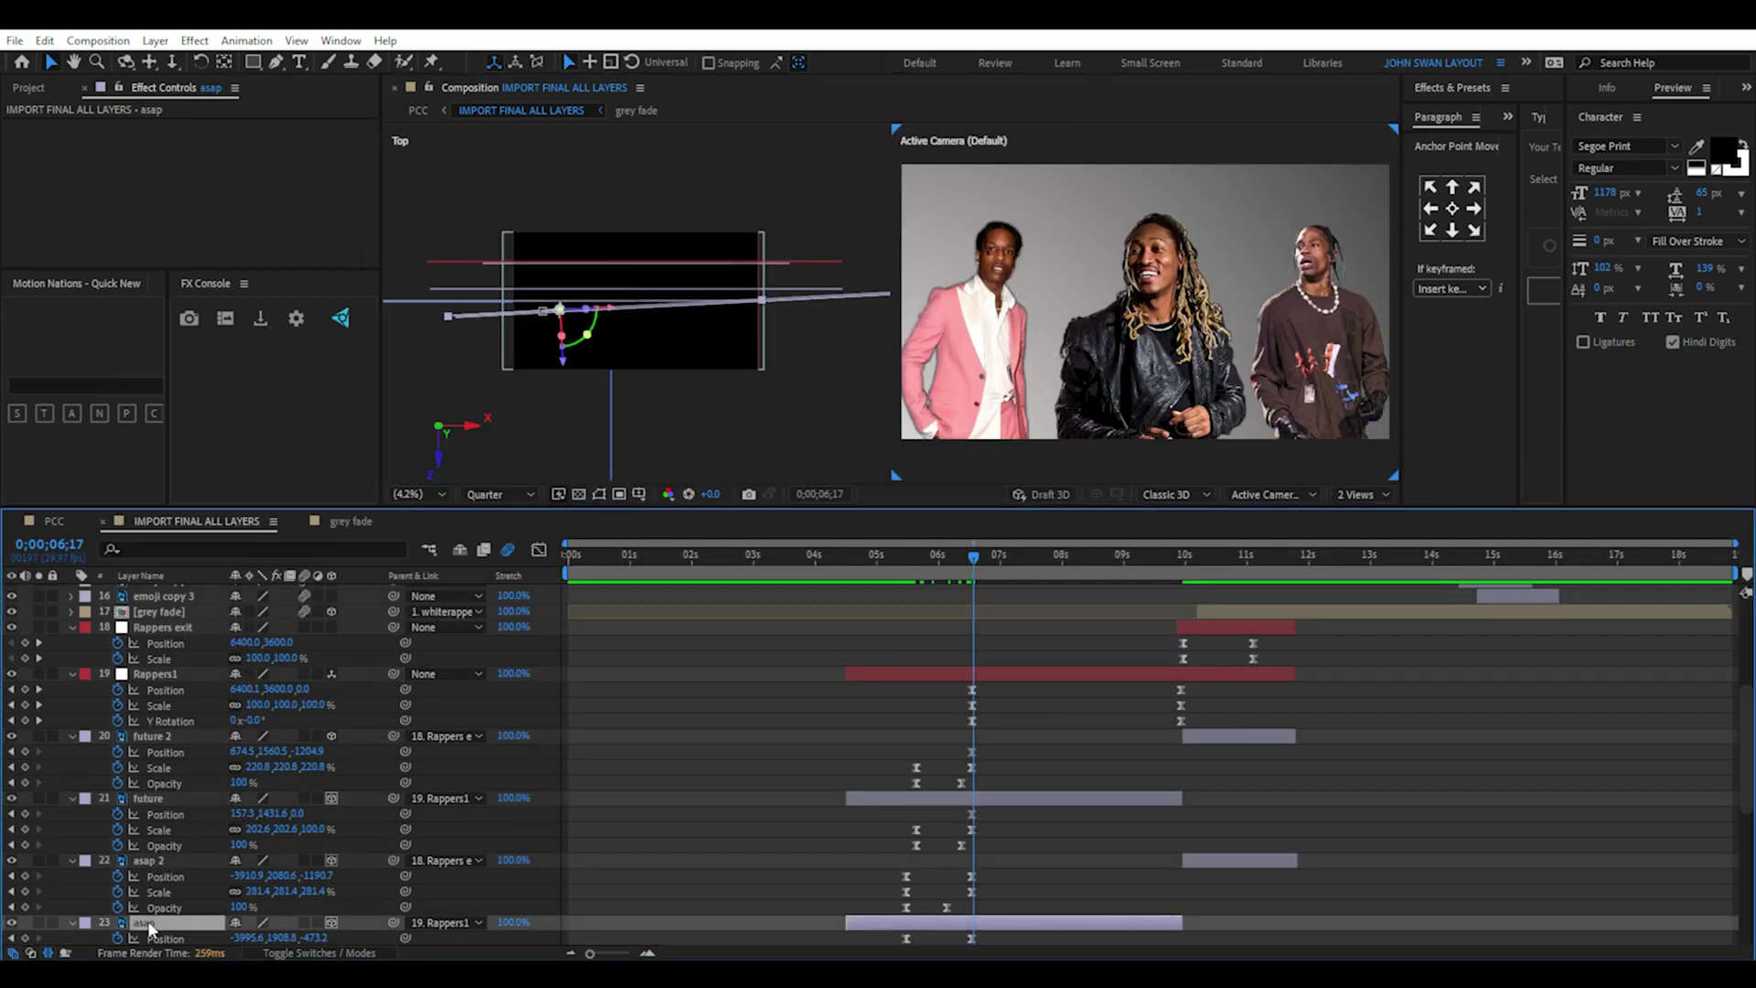
{"action": "left_click", "coordinate": [149, 799]}
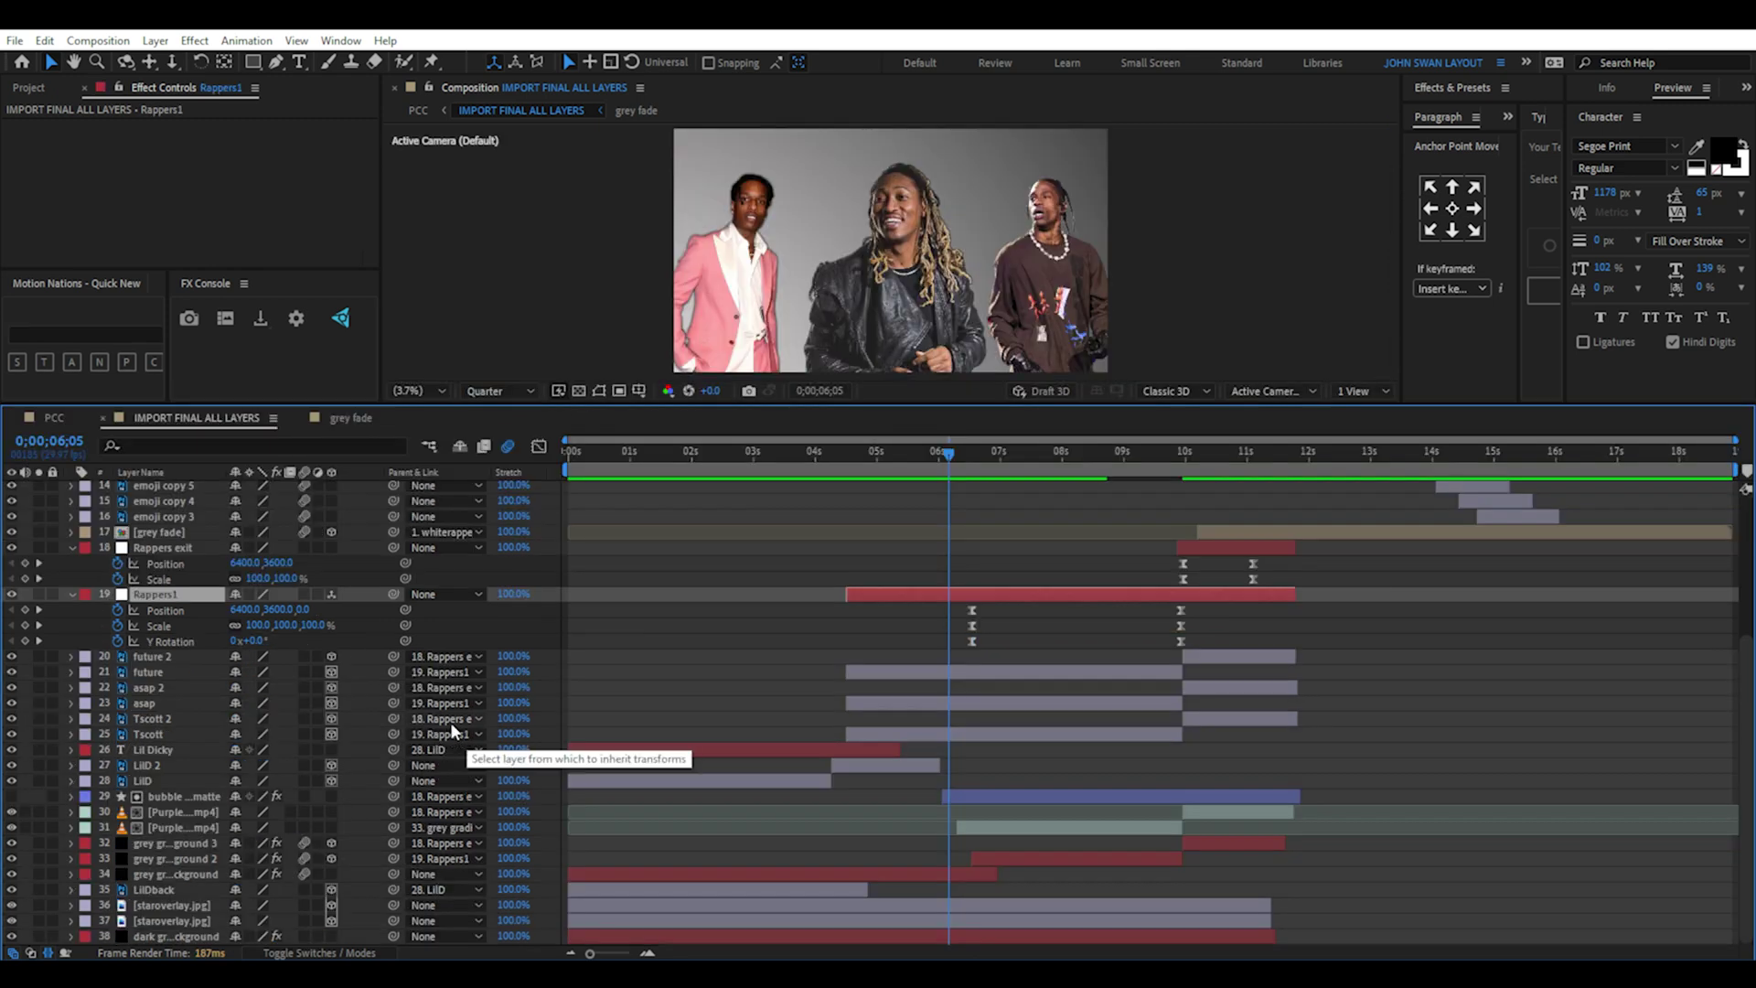
{"action": "left_click", "coordinate": [455, 729]}
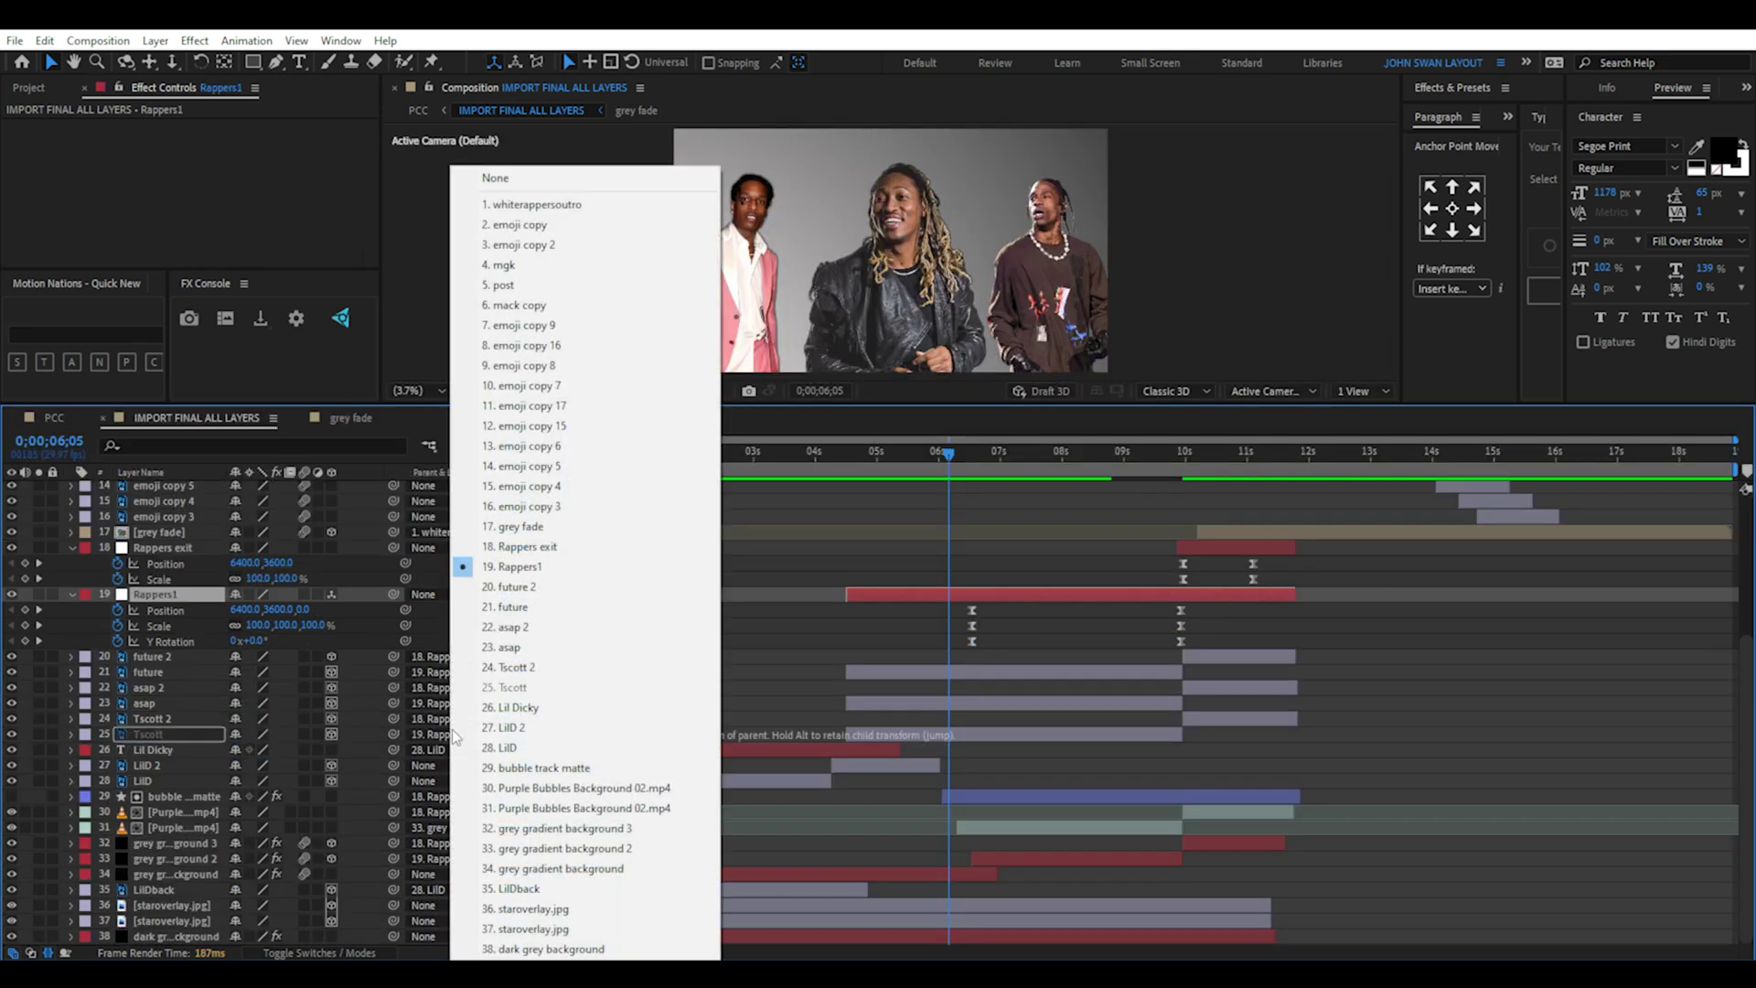
{"action": "left_click", "coordinate": [509, 560]}
{"action": "left_click_drag", "start_coordinate": [996, 454], "coordinate": [1160, 462]}
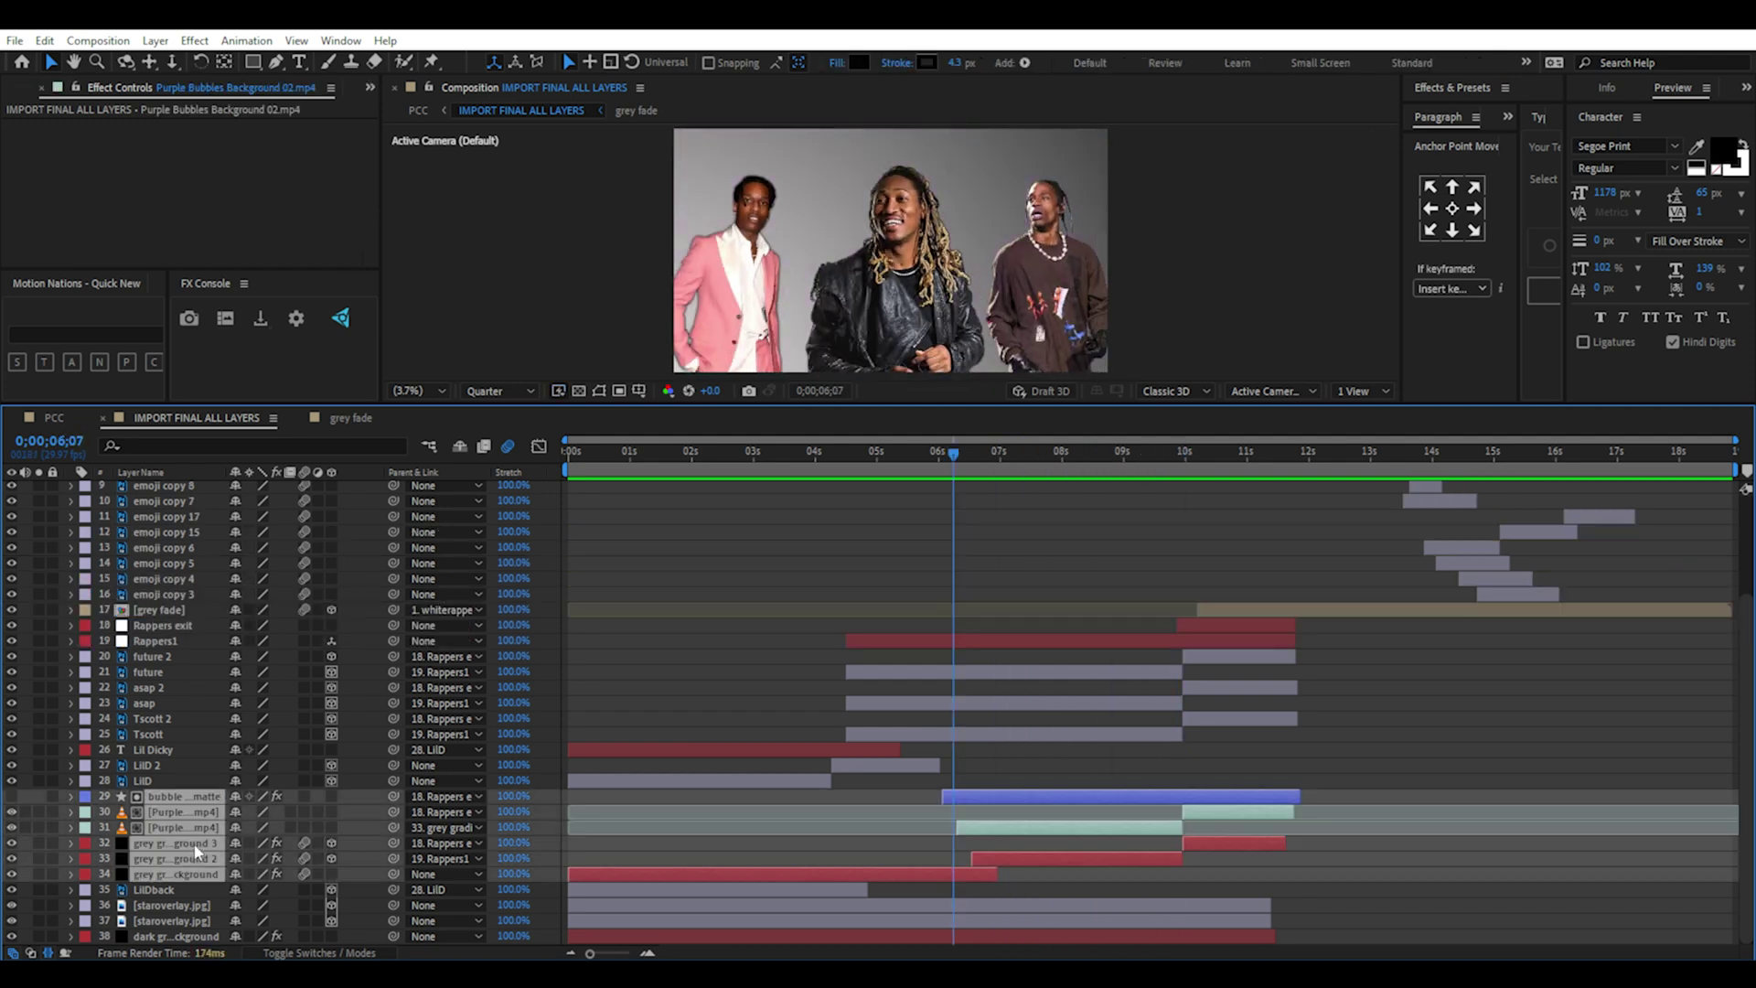
Preview the bubble matte around 0;00;07;11 and inspect its Fast Box Blur effect.
{"action": "key", "text": "u"}
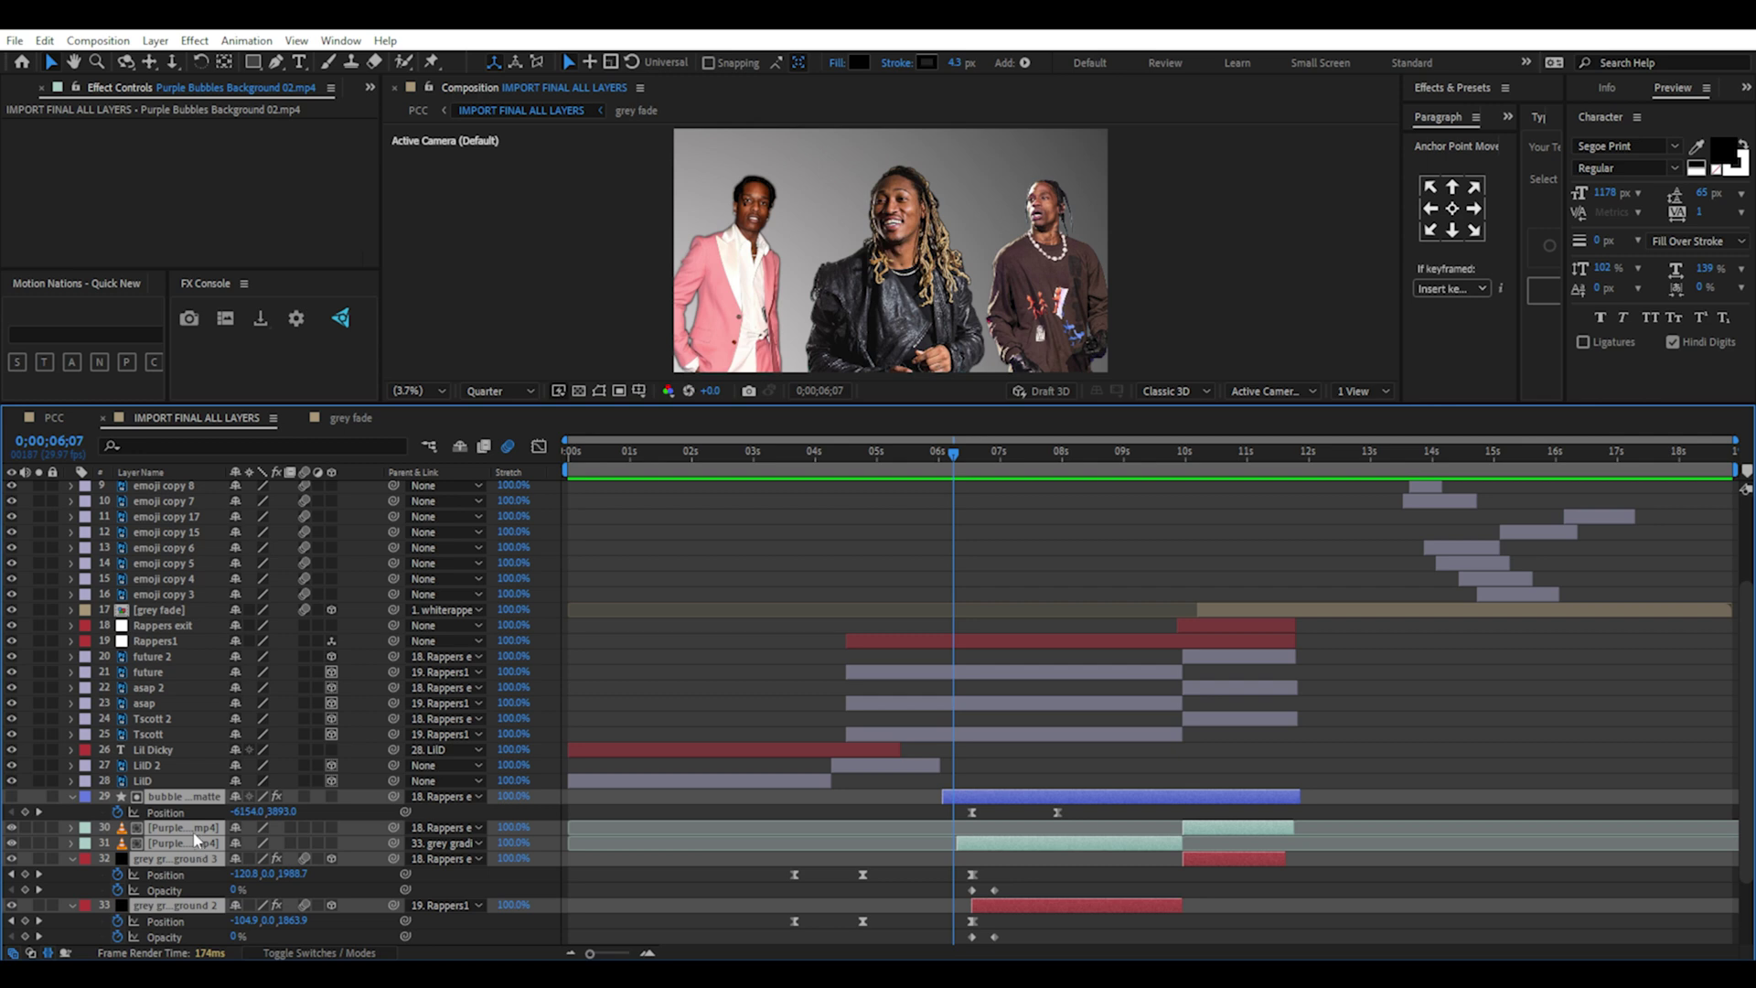
{"action": "scroll", "coordinate": [487, 739], "scroll_direction": "down", "scroll_amount": 3}
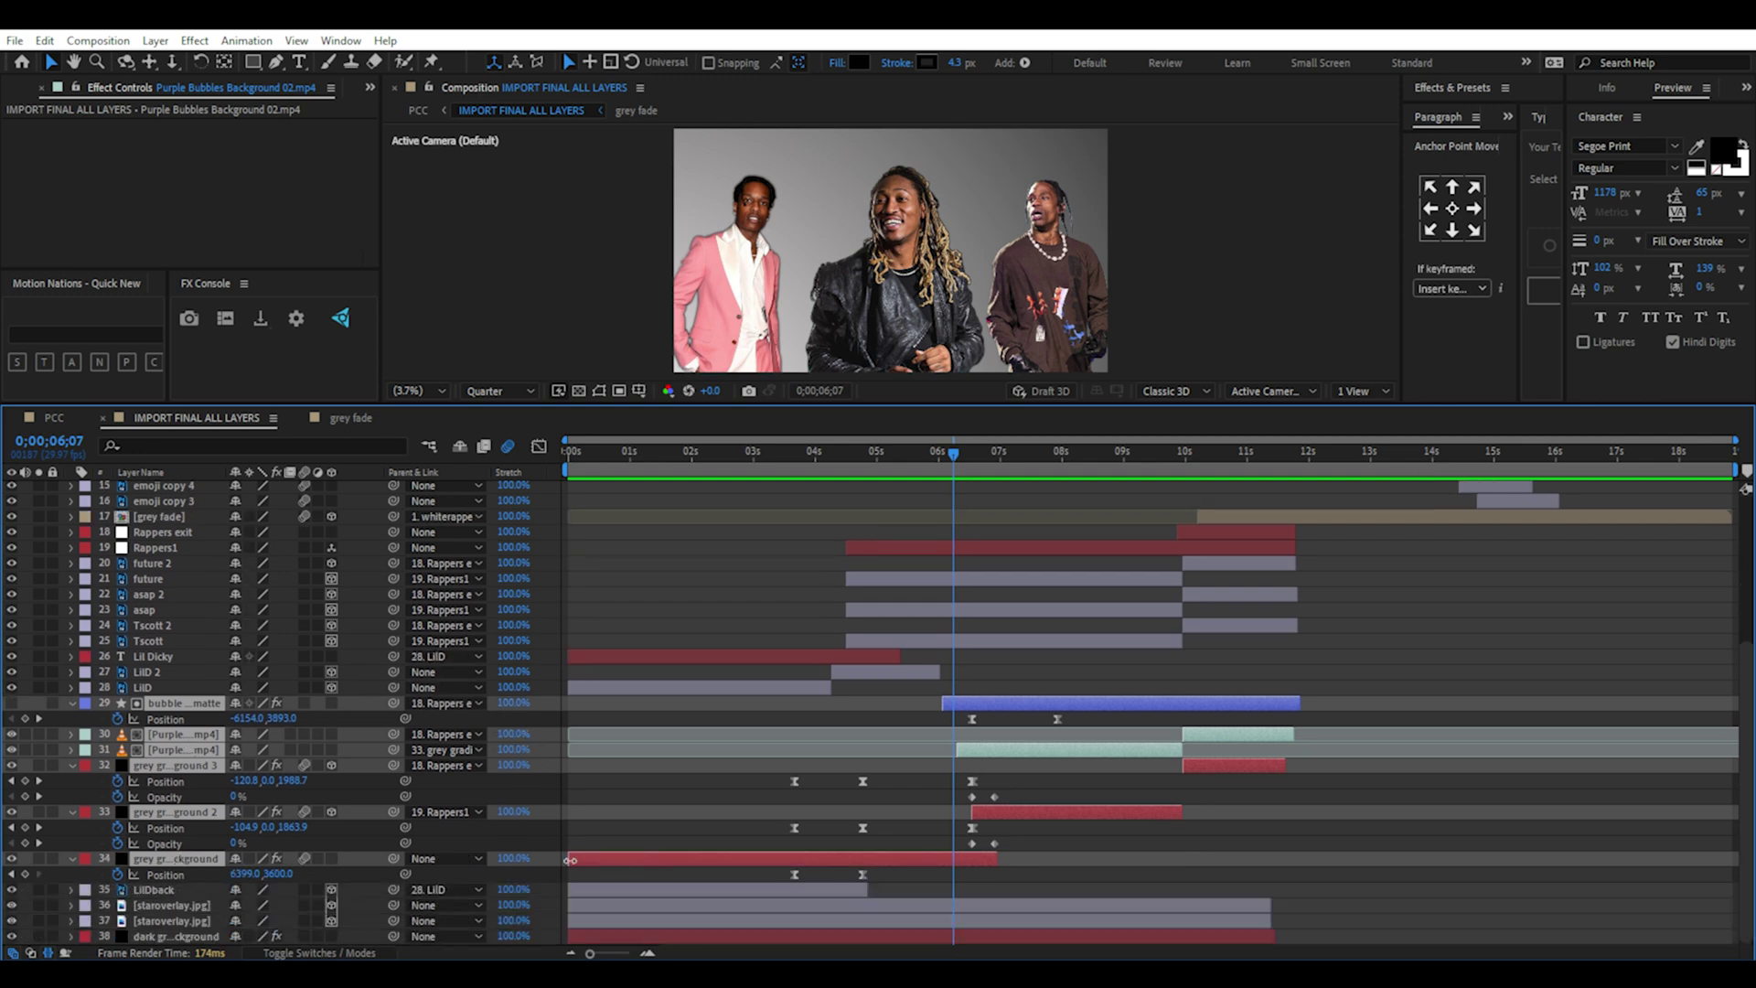
{"action": "left_click_drag", "start_coordinate": [790, 460], "coordinate": [884, 454]}
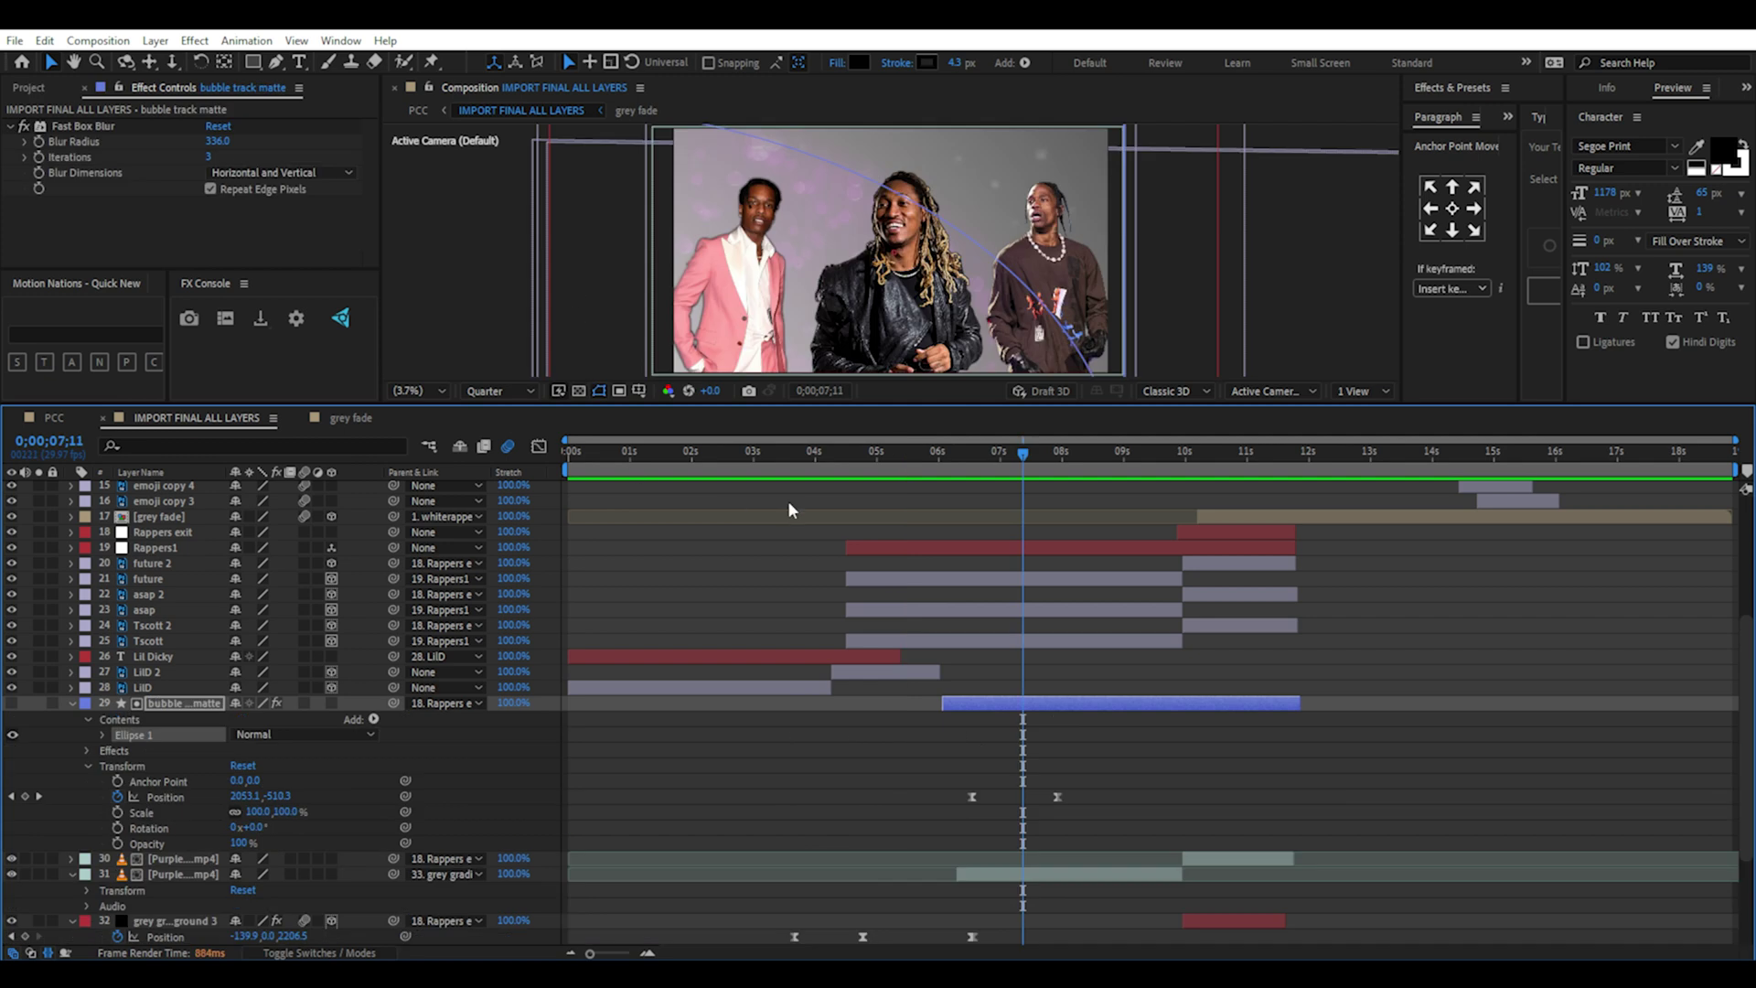
{"action": "left_click_drag", "start_coordinate": [968, 454], "coordinate": [1036, 457]}
{"action": "left_click", "coordinate": [98, 131]}
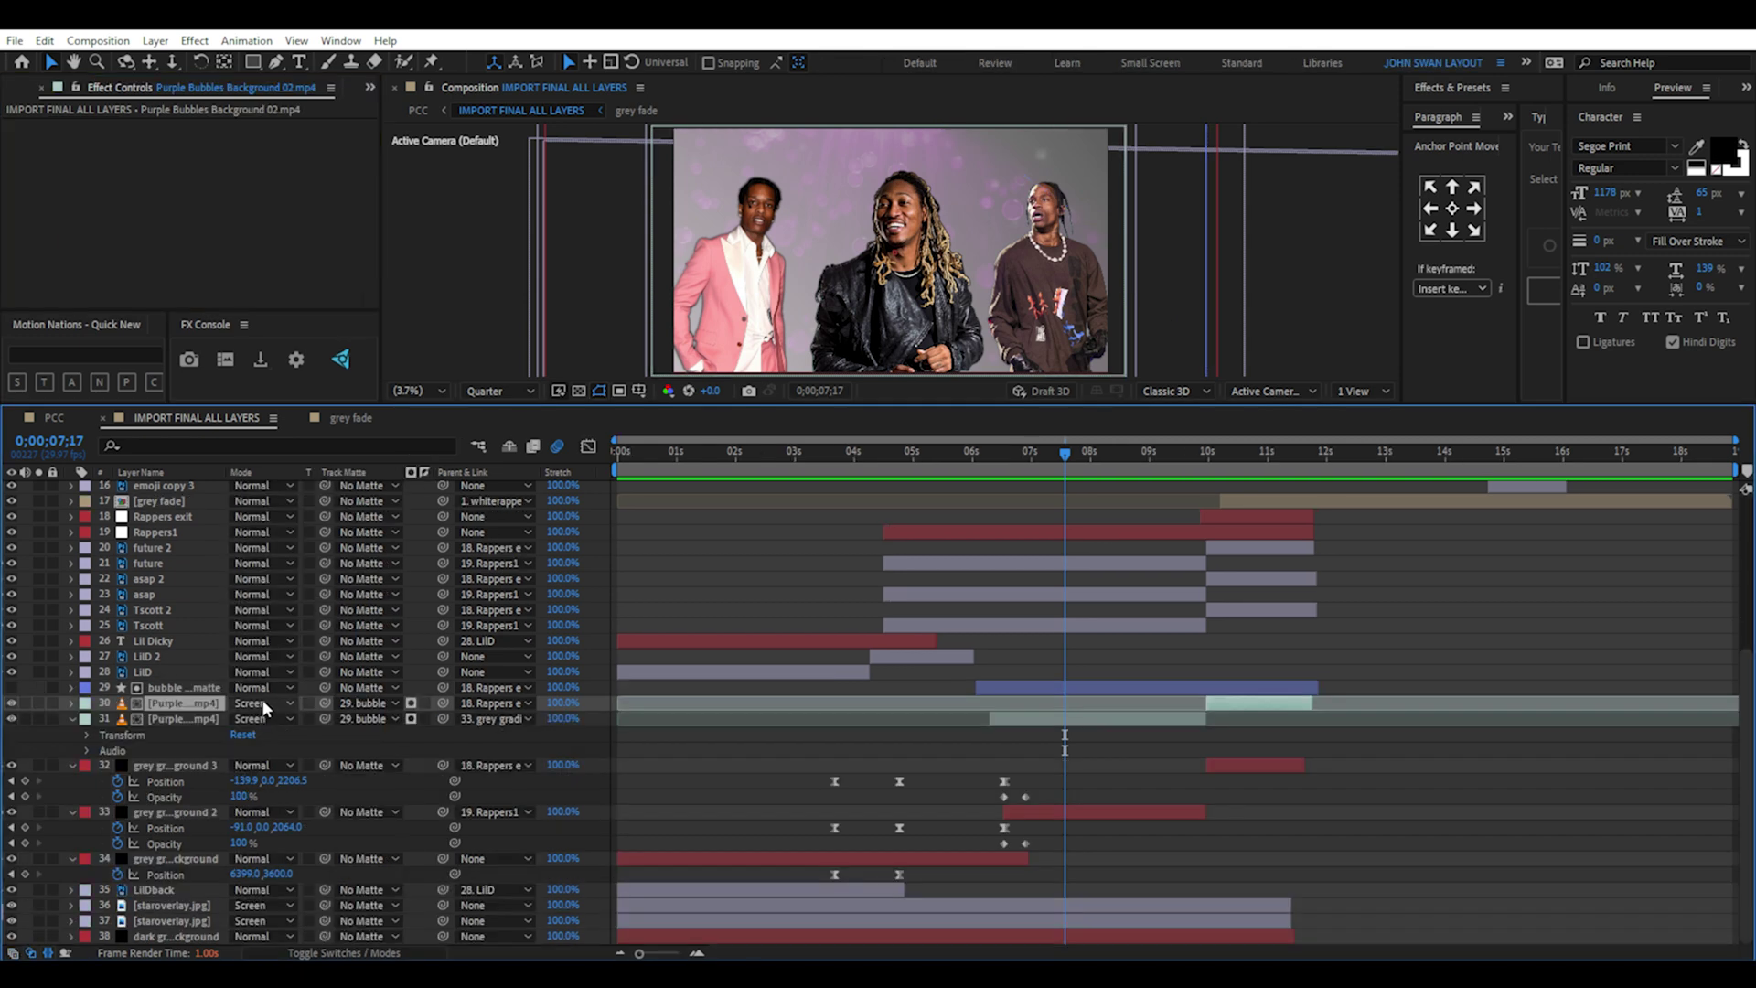
Set the Purple Bubbles layer to Screen blend mode and expand the Rappers exit transforms.
{"action": "left_click", "coordinate": [260, 703]}
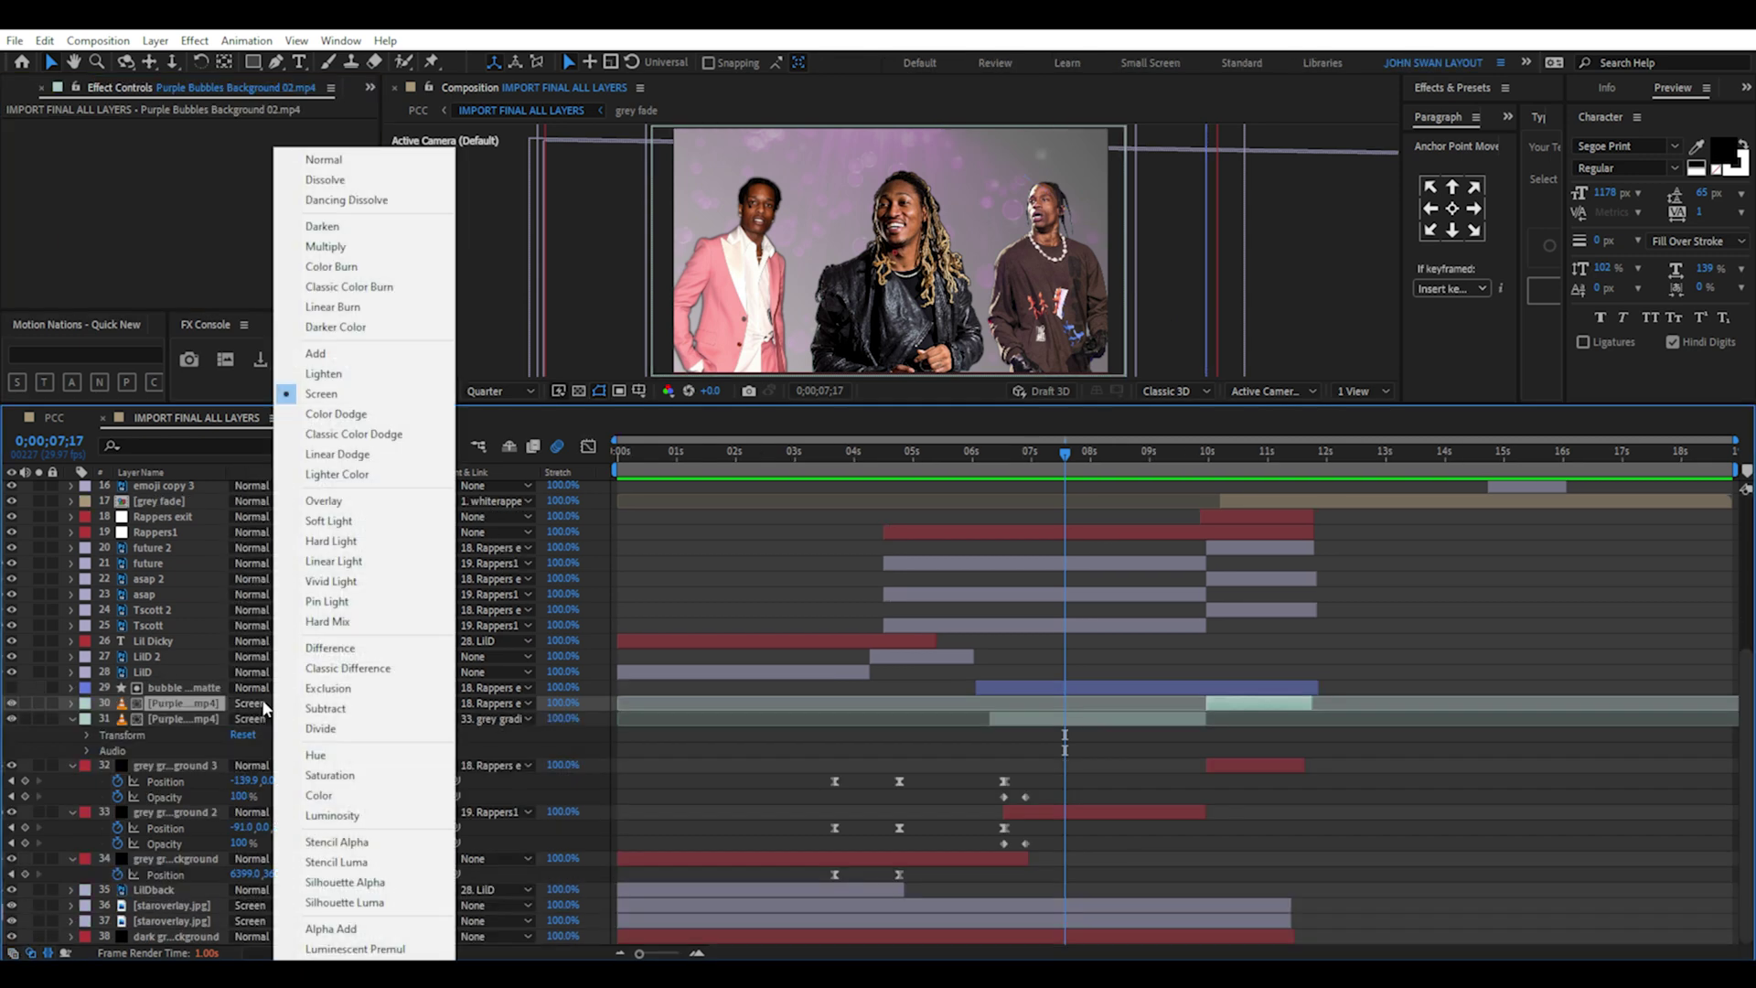
{"action": "left_click", "coordinate": [320, 394]}
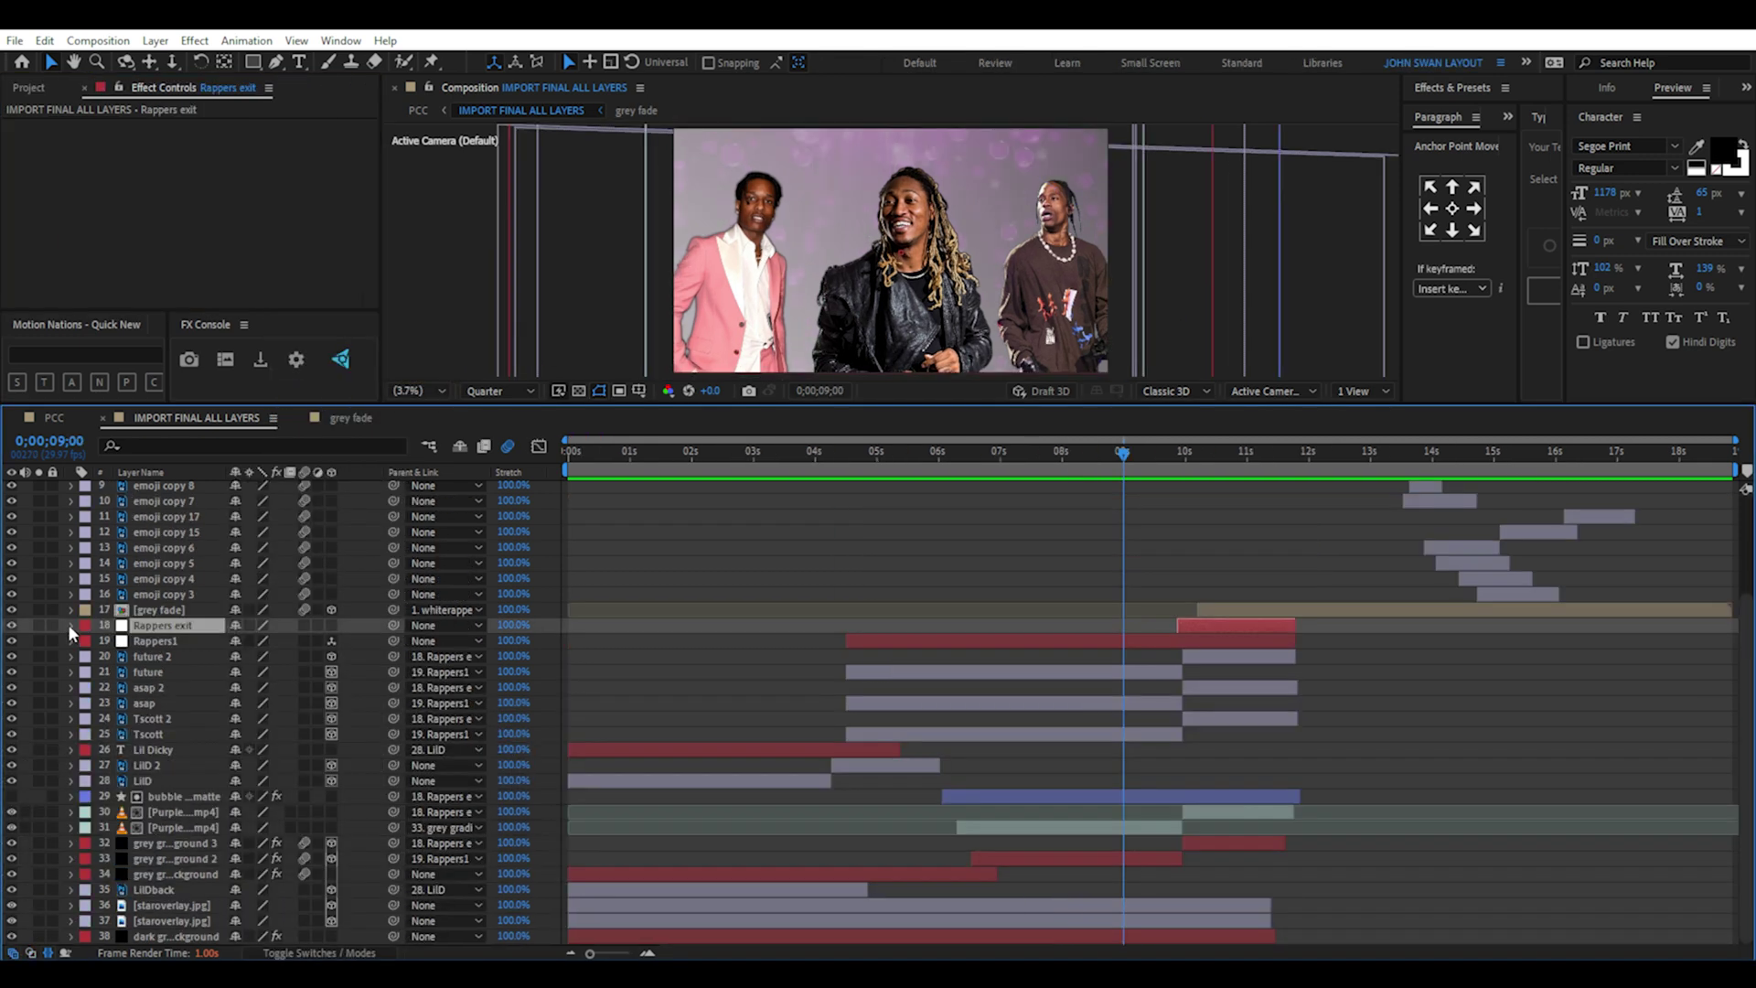
{"action": "left_click", "coordinate": [72, 627]}
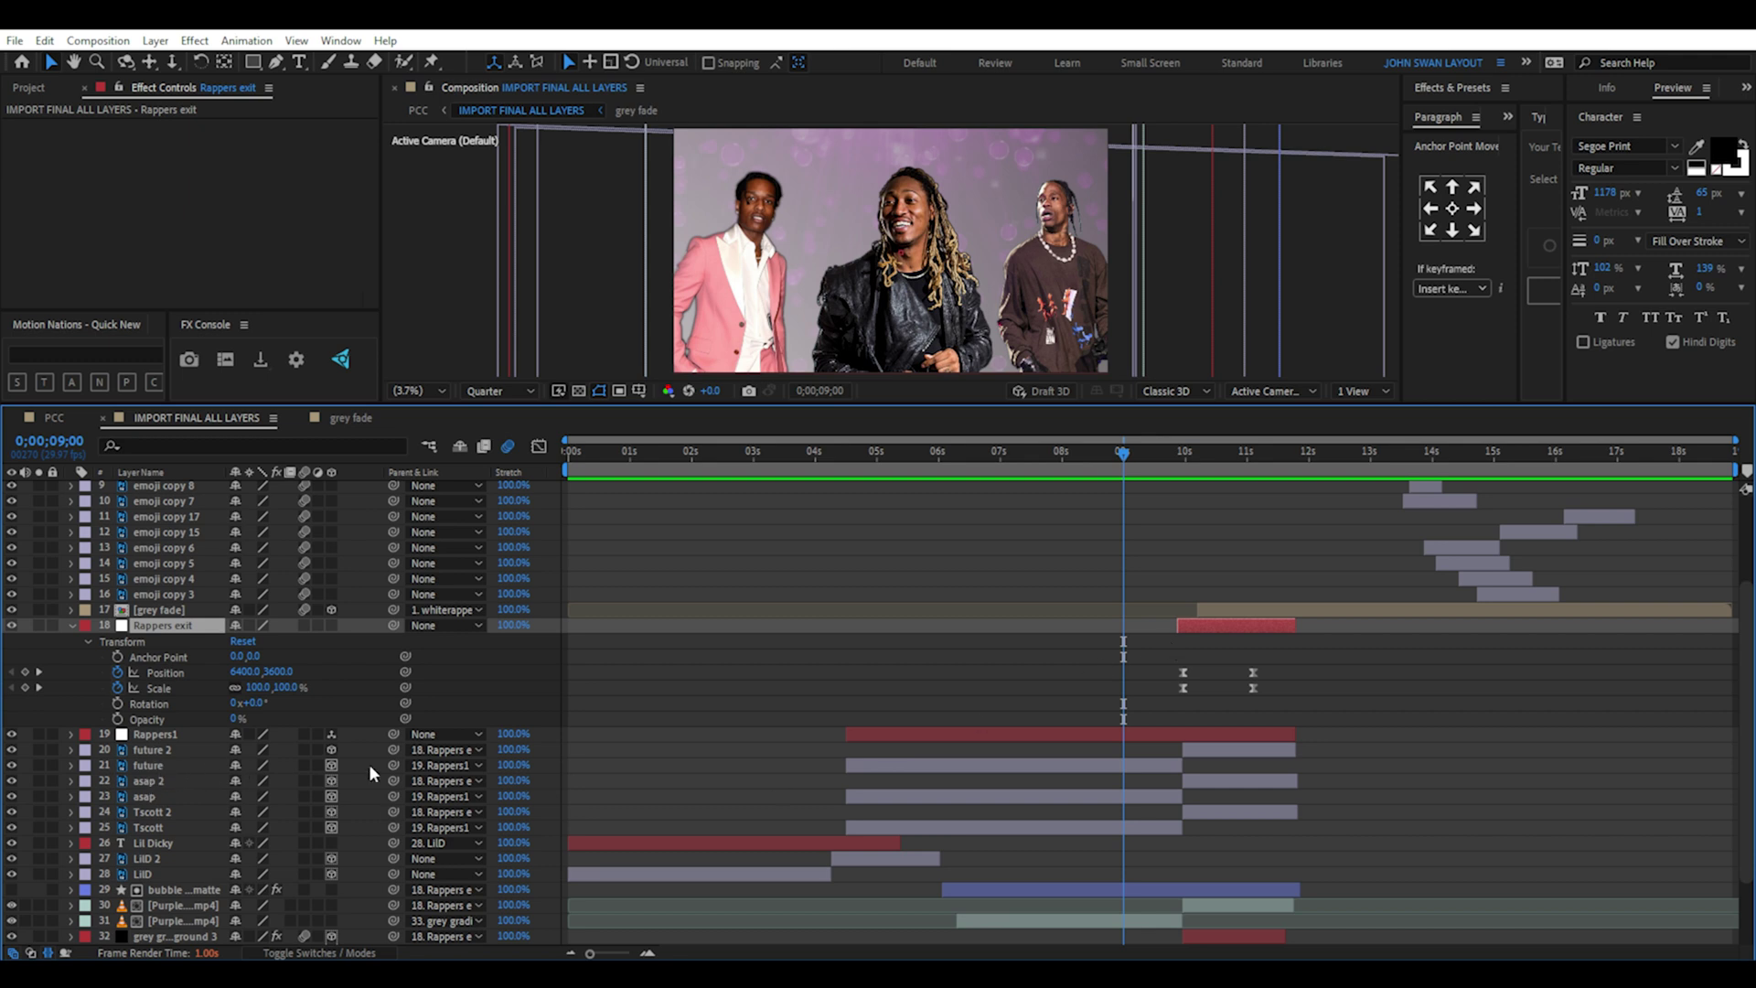
Split the selected rapper cut-out layers at the time where the rappers exit.
{"action": "left_click", "coordinate": [1175, 764]}
{"action": "key", "text": "o"}
{"action": "left_click", "coordinate": [44, 40]}
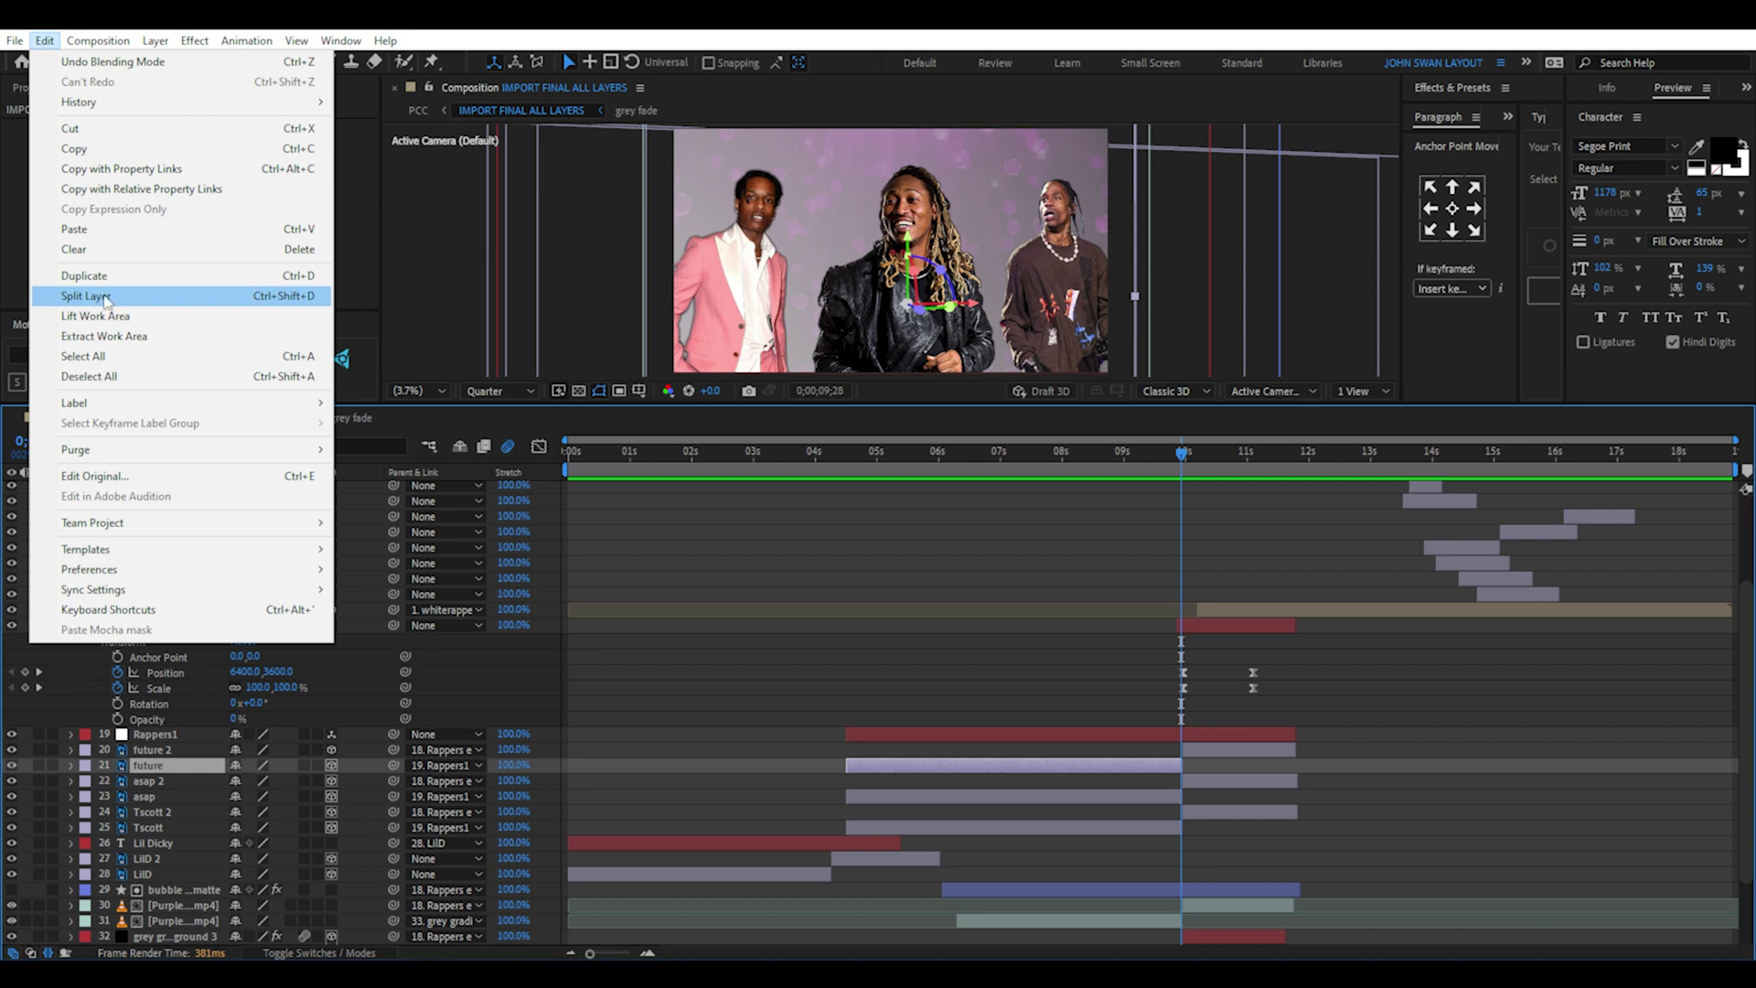
{"action": "left_click", "coordinate": [95, 297]}
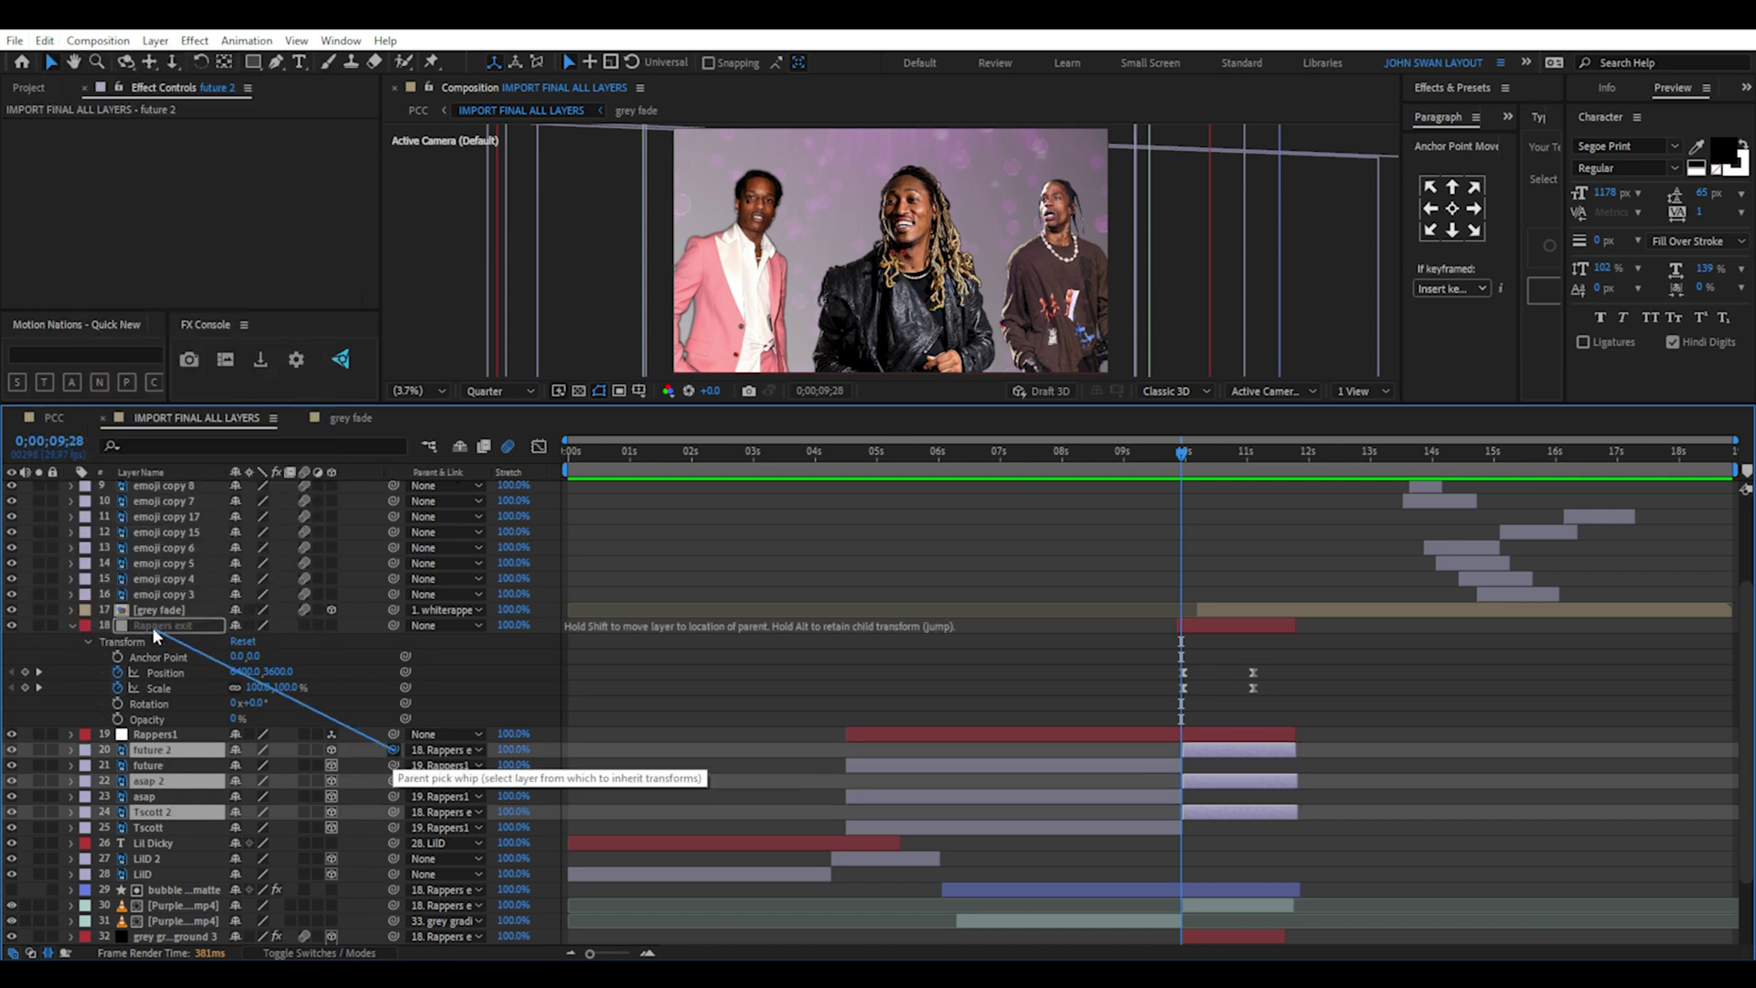
Parent the split rapper halves to Rappers exit and reveal the grey fade keyframes.
{"action": "left_click", "coordinate": [1177, 457]}
{"action": "left_click_drag", "start_coordinate": [1177, 457], "coordinate": [1211, 475]}
{"action": "key", "text": "u"}
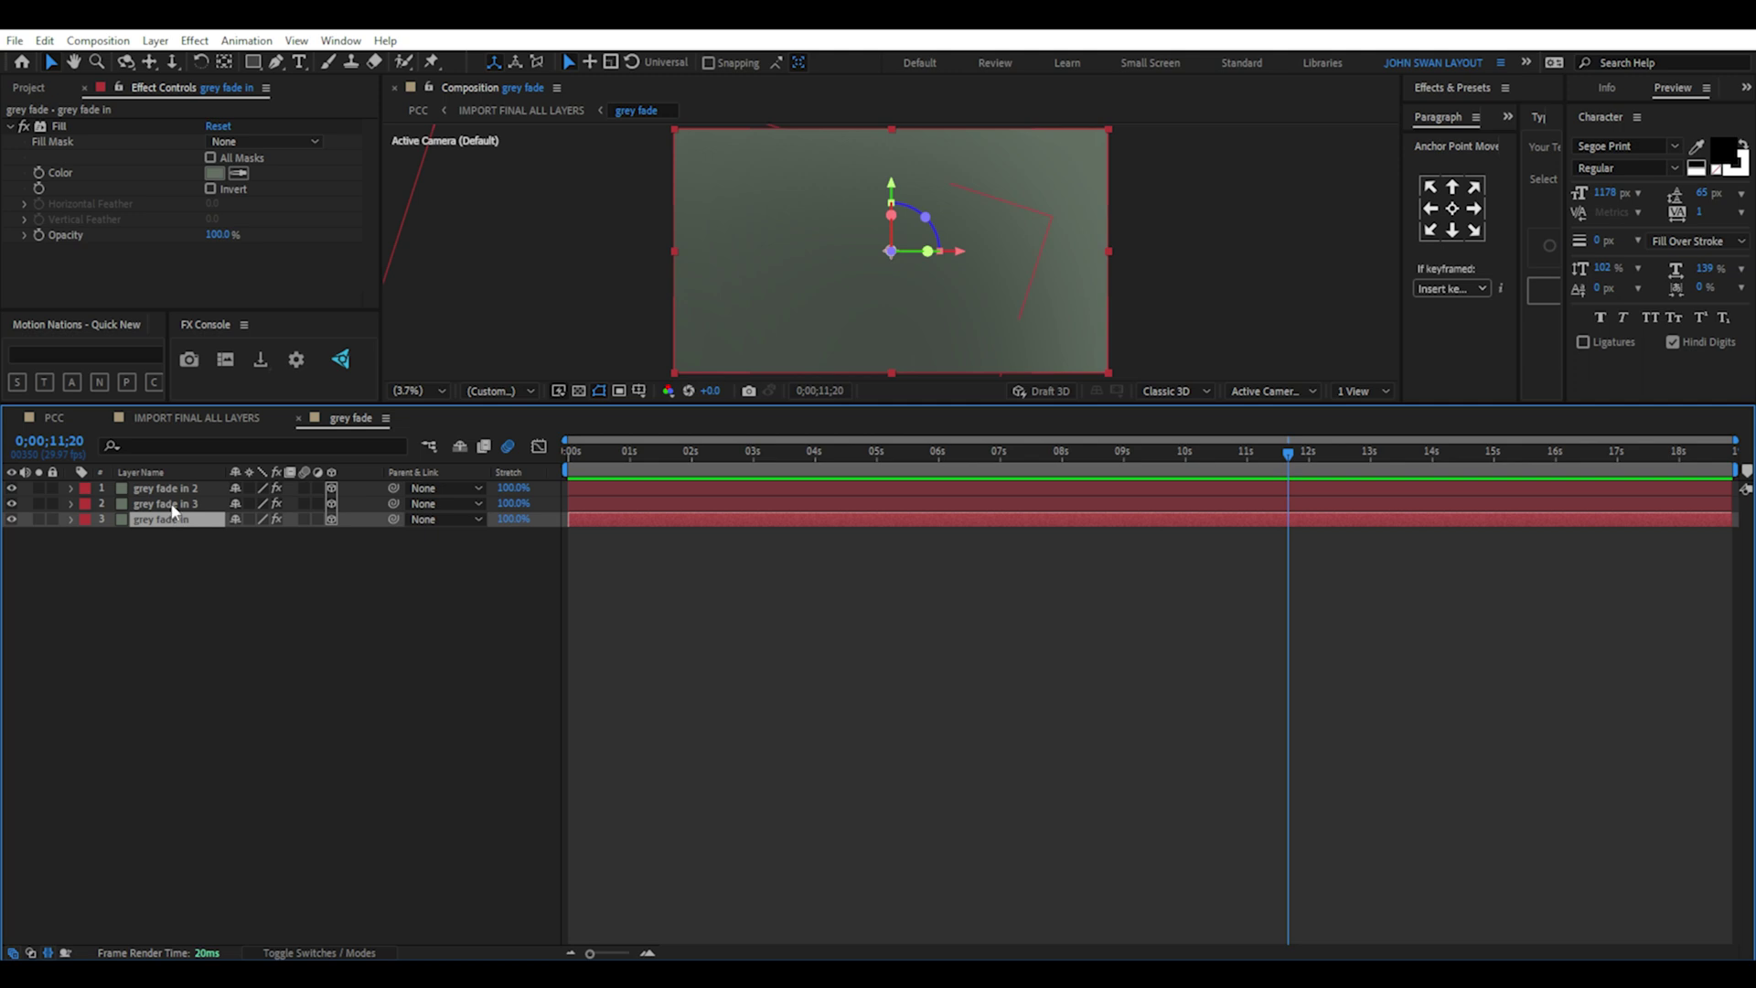
Inspect grey fade in 3's Fast Box Blur settings, then preview the main comp to 12;08.
{"action": "left_click", "coordinate": [172, 505]}
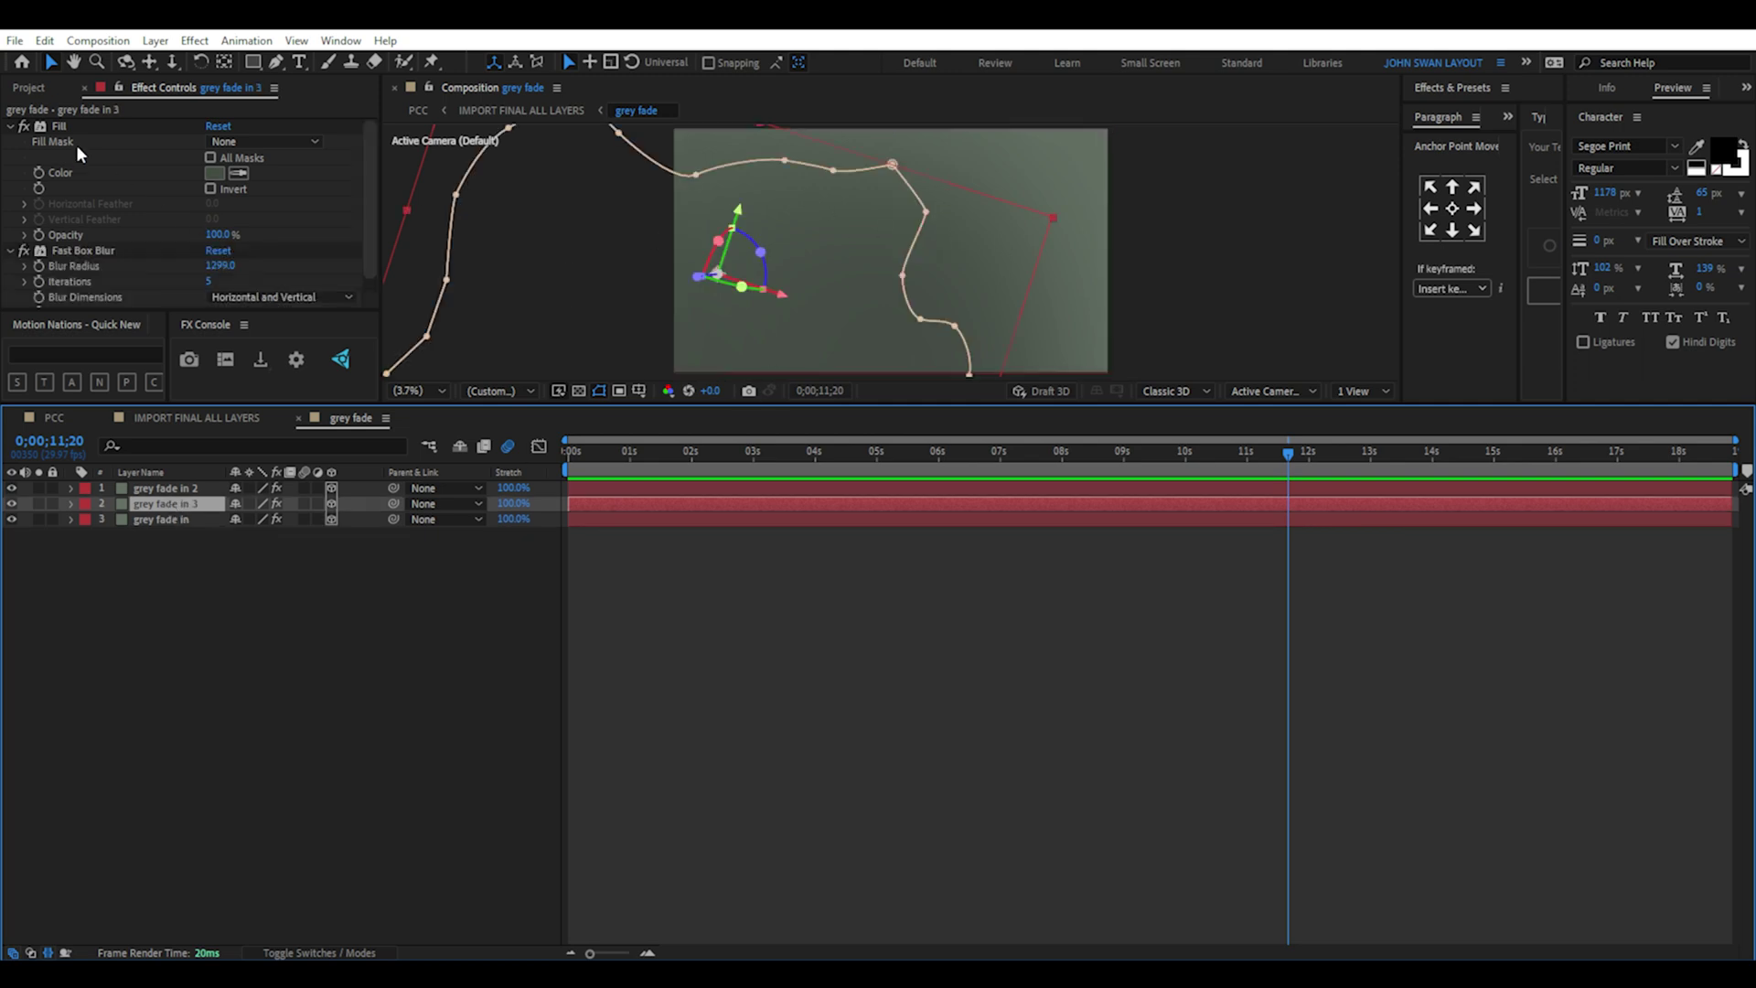
{"action": "left_click_drag", "start_coordinate": [122, 309], "coordinate": [151, 354]}
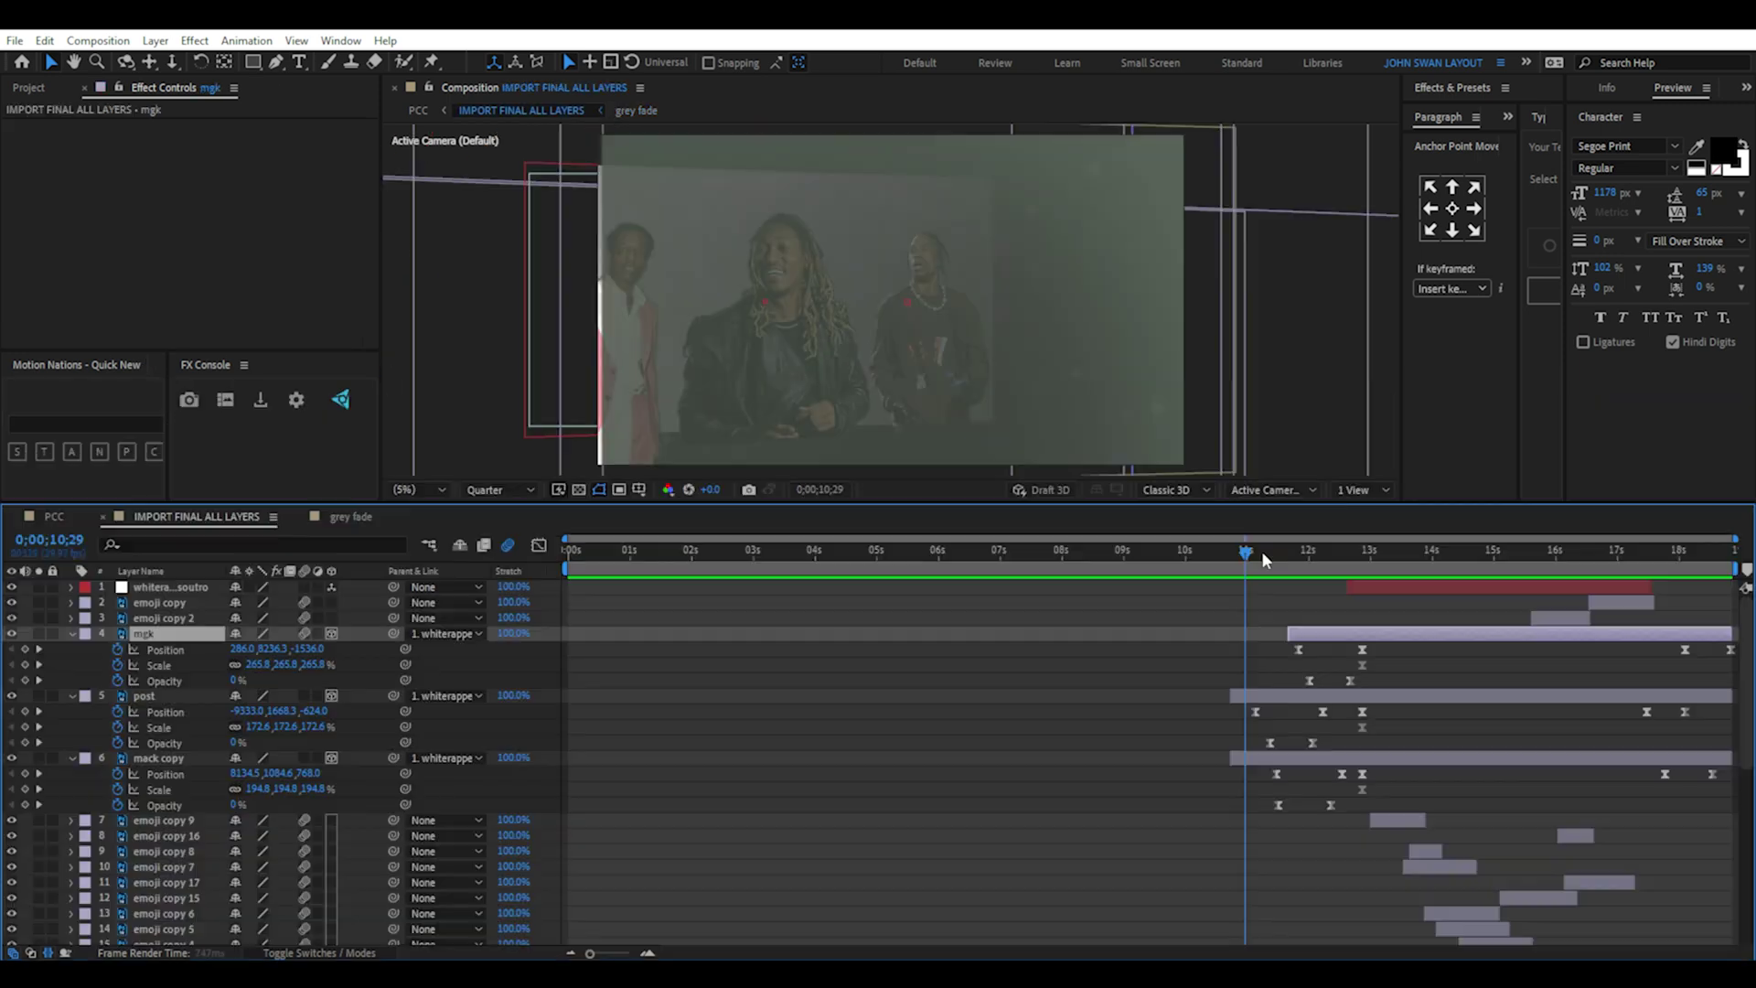
{"action": "left_click_drag", "start_coordinate": [1260, 550], "coordinate": [1468, 574]}
Add a top view, parent mgk, post and mack copy to whiterappersoutro, and show its Scale and Y Rotation keys.
{"action": "key", "text": "ctrl+alt+shift+n"}
{"action": "left_click_drag", "start_coordinate": [394, 664], "coordinate": [158, 589]}
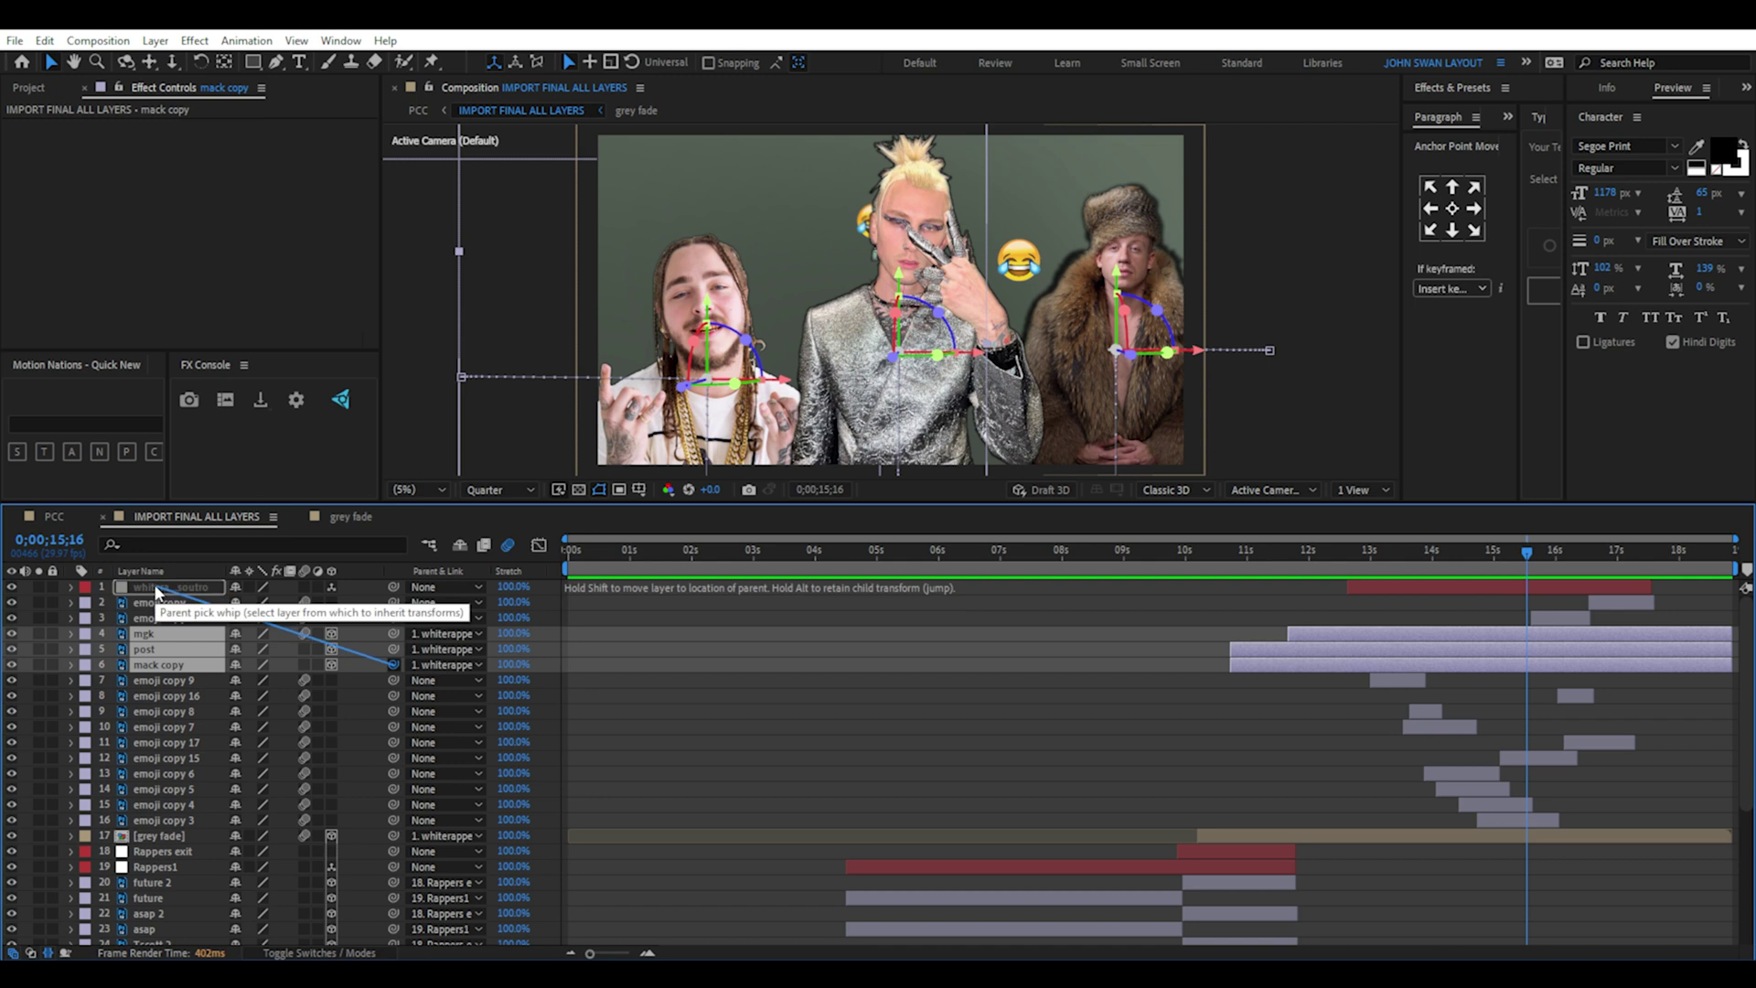
{"action": "left_click", "coordinate": [160, 586]}
{"action": "key", "text": "u"}
{"action": "left_click_drag", "start_coordinate": [1399, 549], "coordinate": [1621, 551]}
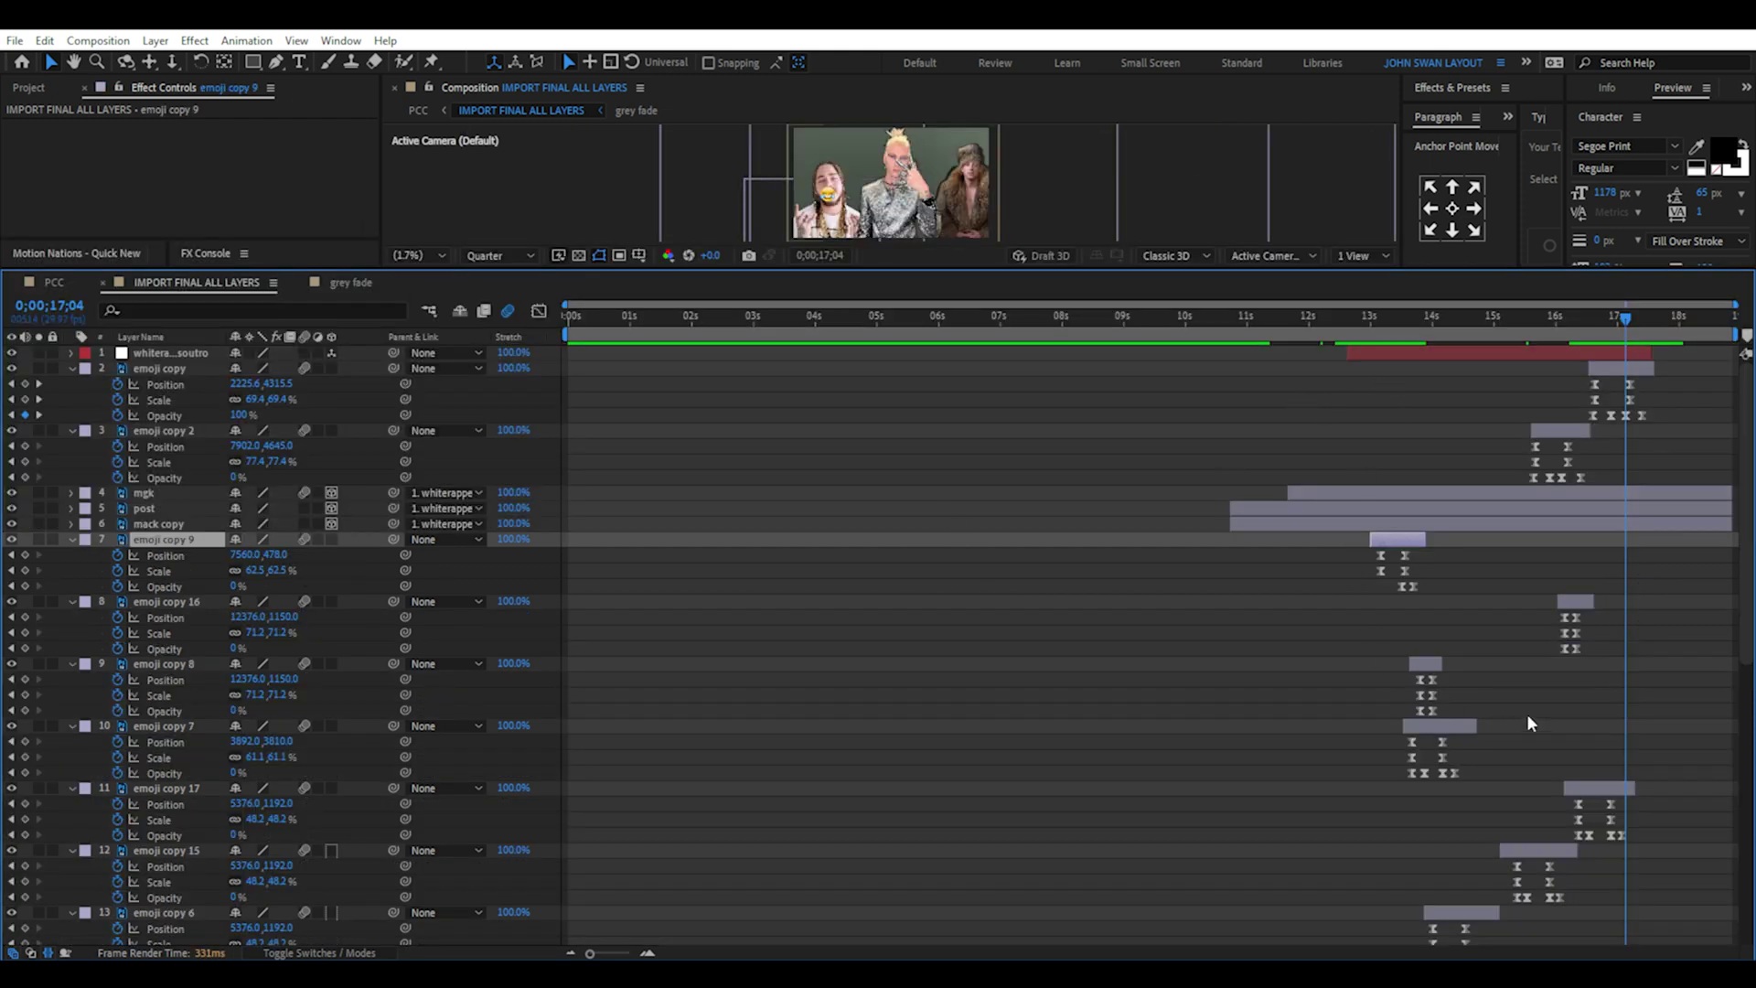
Scroll through the emoji copy layers and scrub from 13;28 to 14;27 to preview their pop-ins.
{"action": "scroll", "coordinate": [1401, 720], "scroll_direction": "down", "scroll_amount": 5}
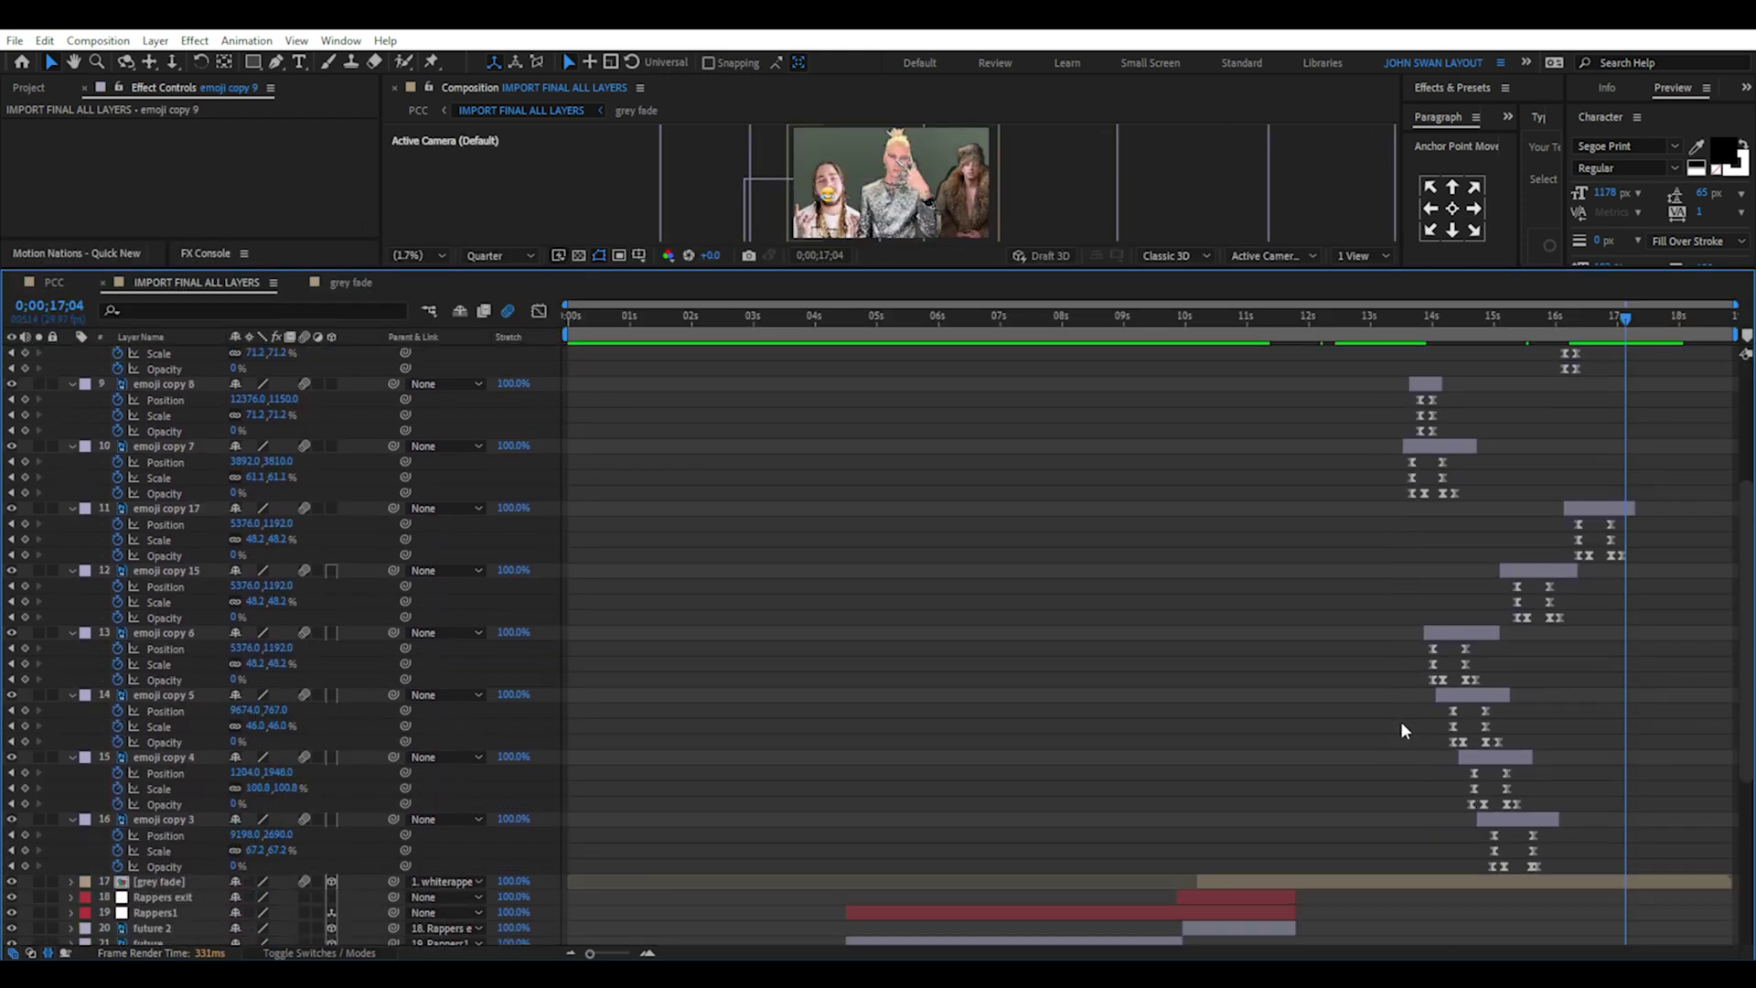
{"action": "scroll", "coordinate": [1401, 720], "scroll_direction": "down", "scroll_amount": 1}
{"action": "scroll", "coordinate": [1401, 721], "scroll_direction": "up", "scroll_amount": 2}
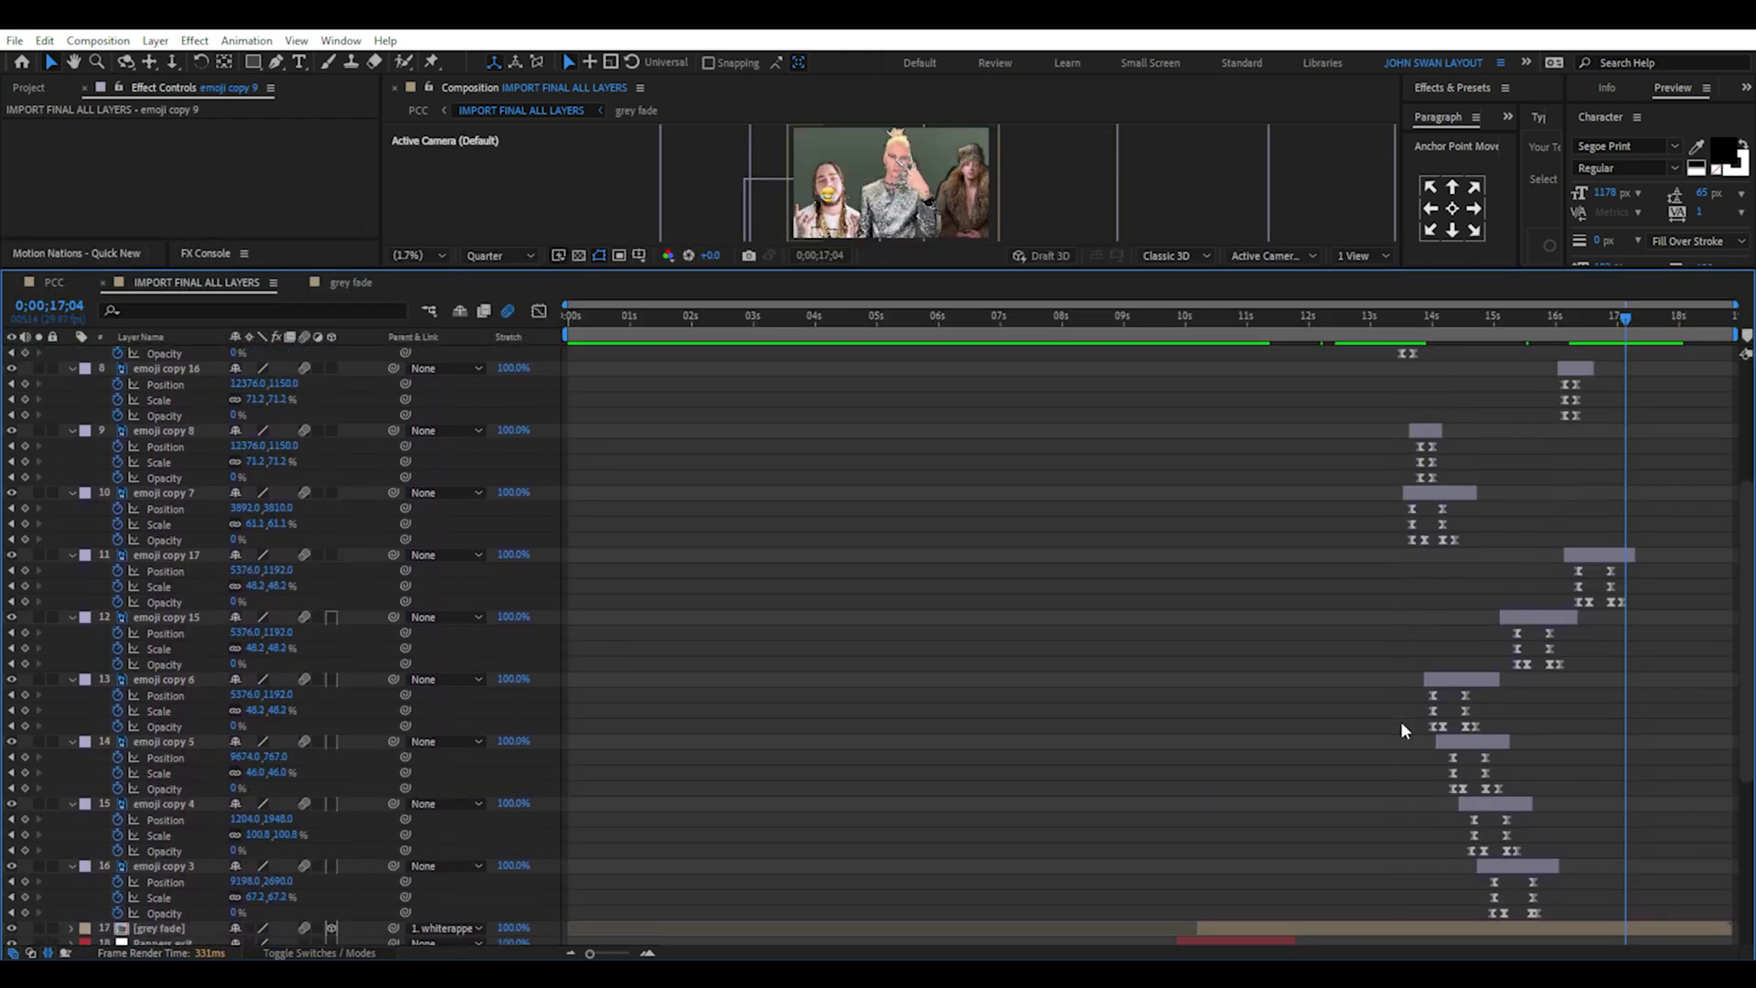
{"action": "left_click_drag", "start_coordinate": [1391, 313], "coordinate": [1559, 322]}
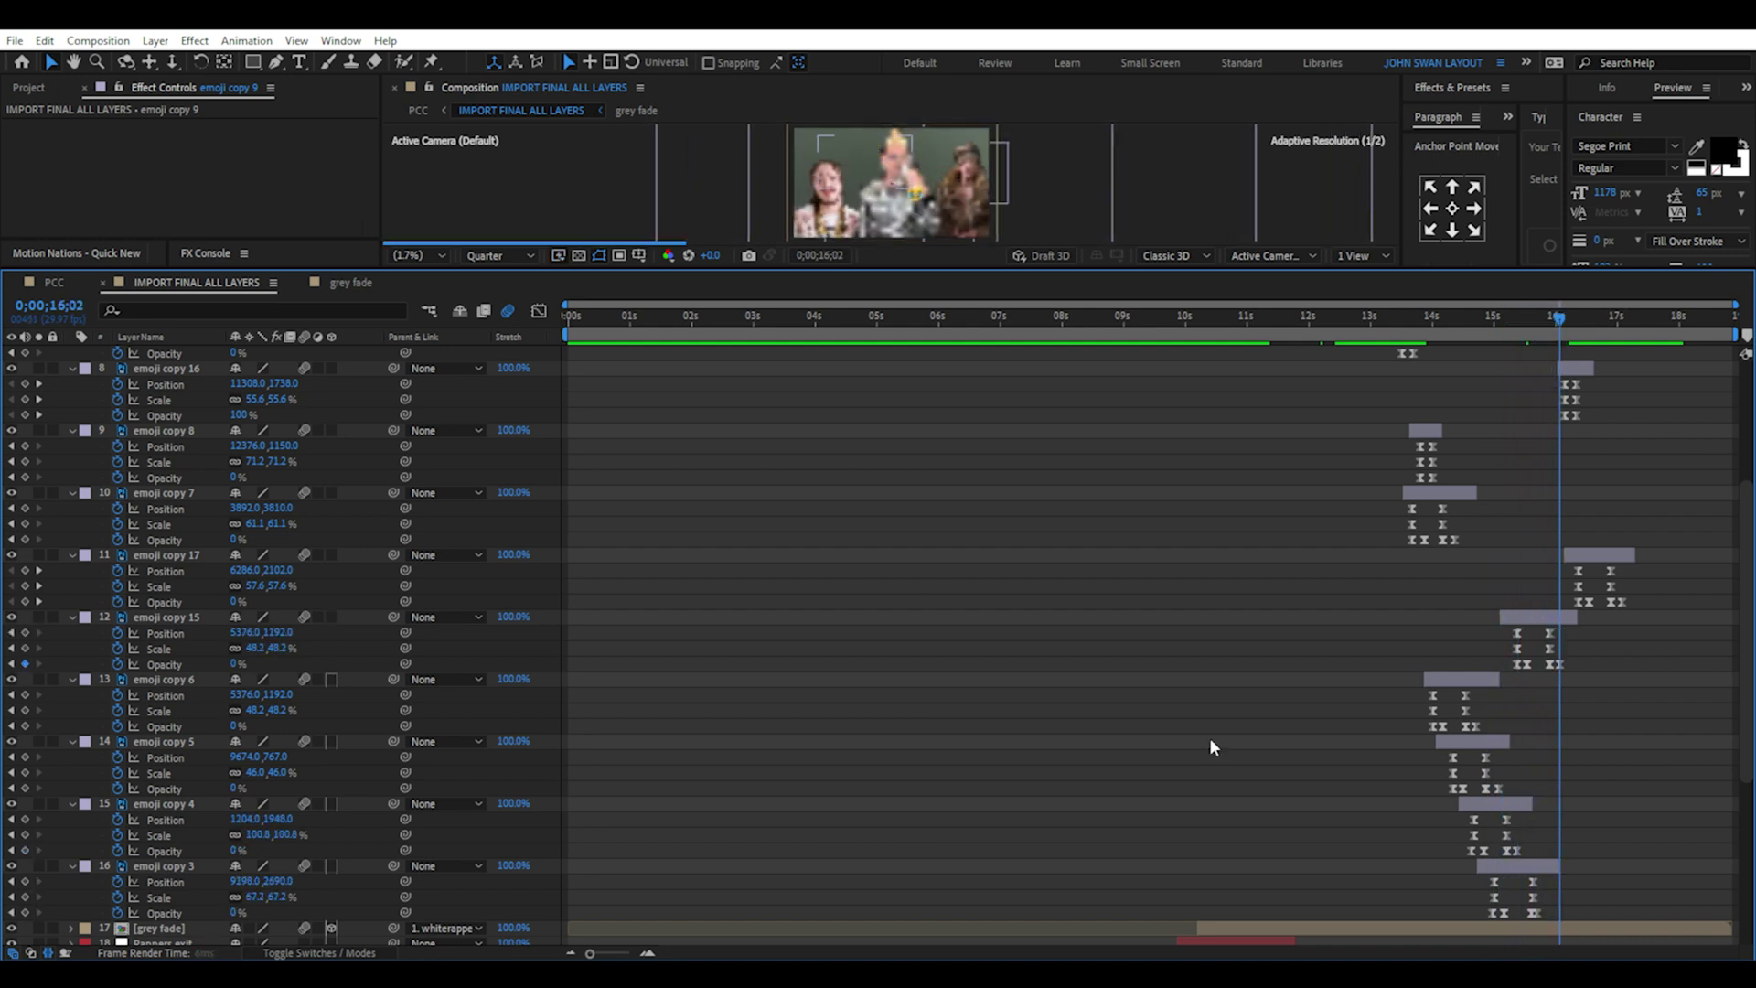
{"action": "left_click_drag", "start_coordinate": [1412, 315], "coordinate": [1511, 315]}
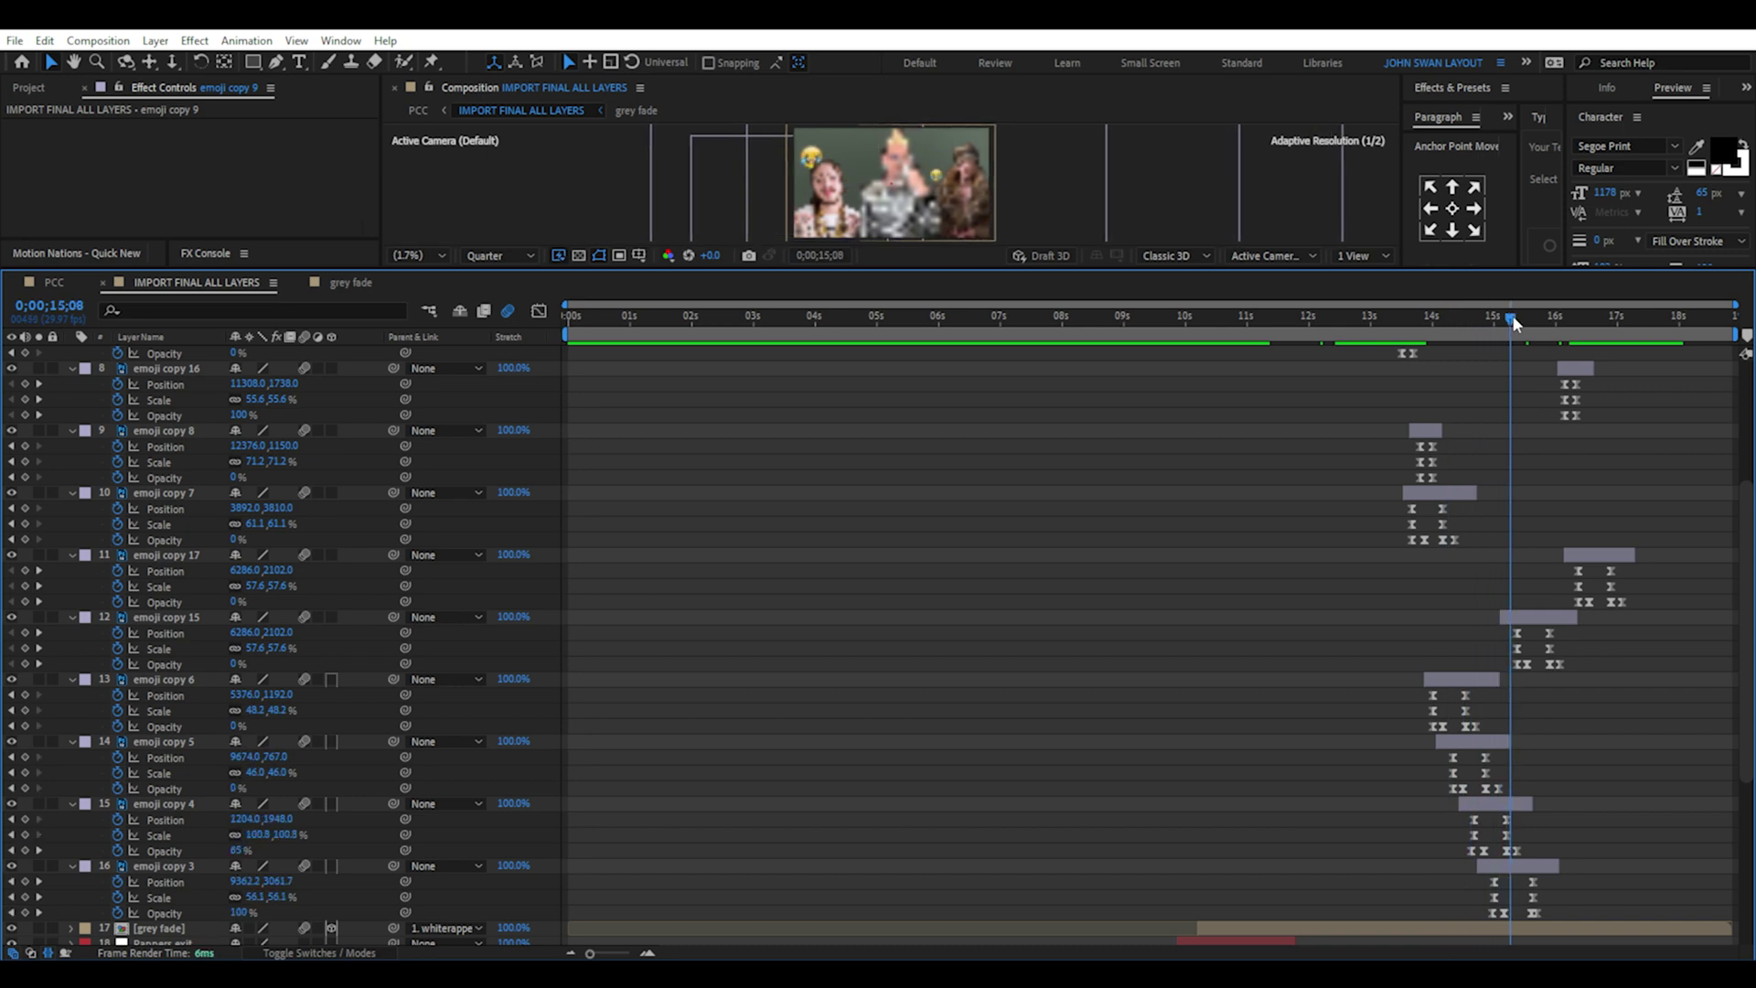